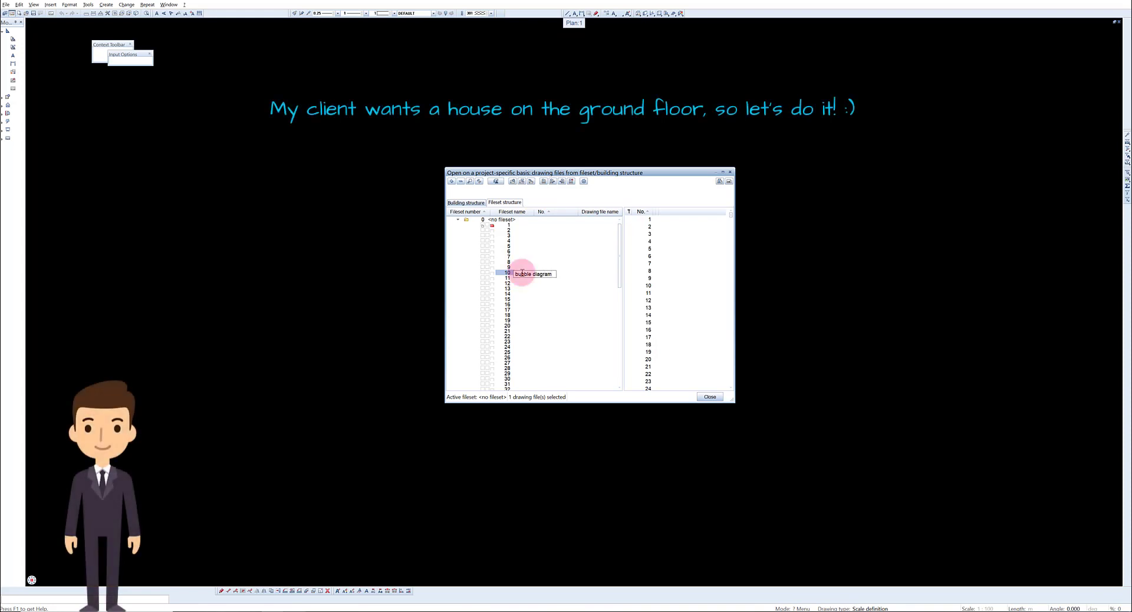
Step: Open drawing file 10, bubble diagram, and place the text labels D AREA, N AREA and 2 CARS GARAGE
double_click(523, 272)
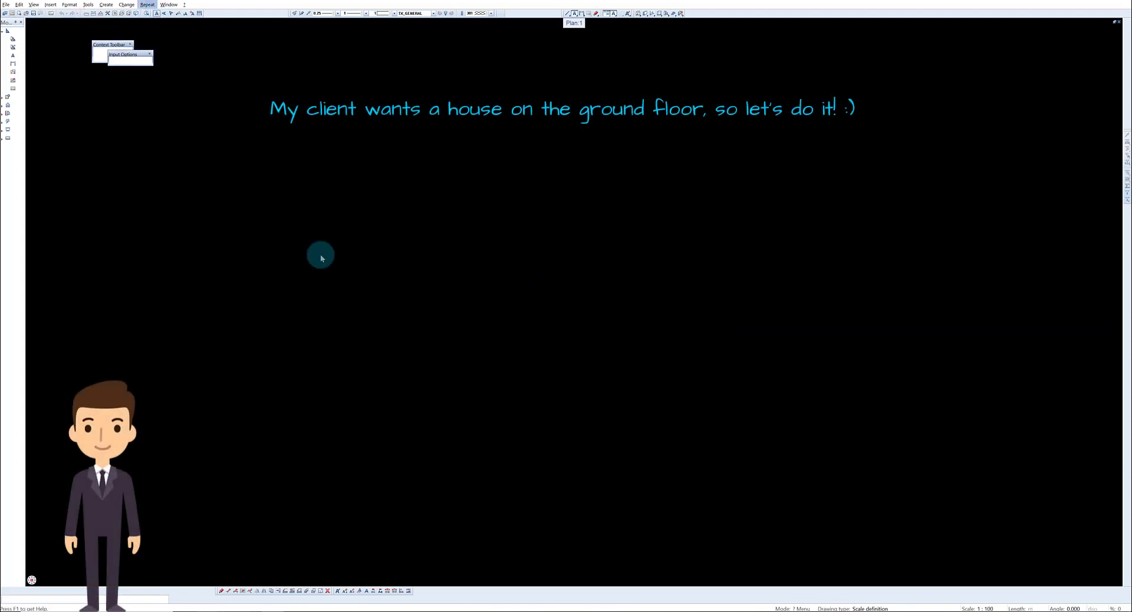
text(D AREA)
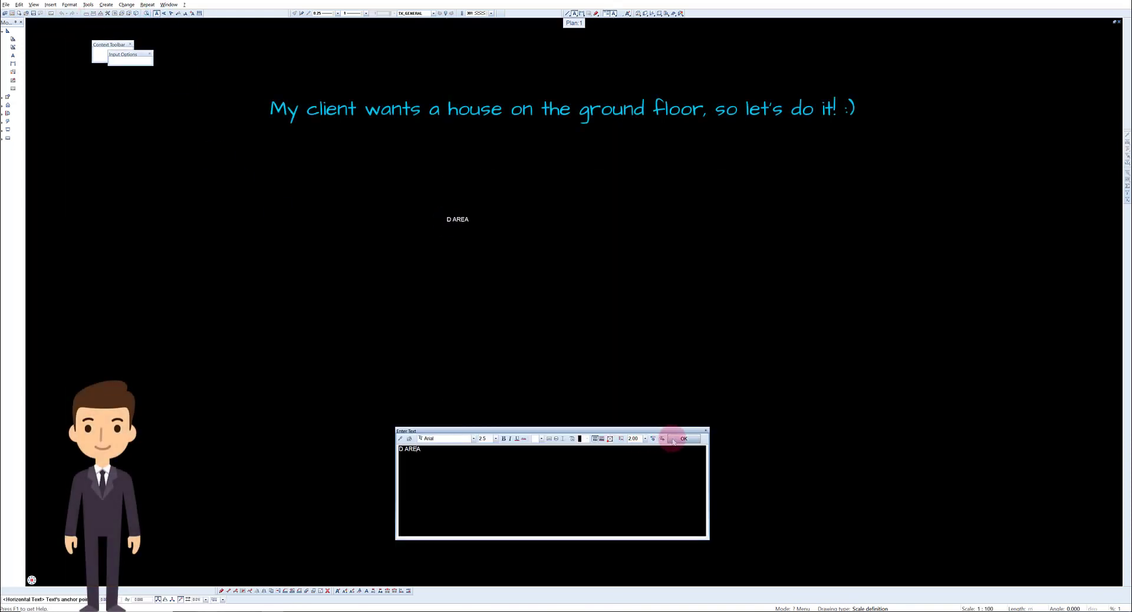
click(473, 294)
text(N AREA)
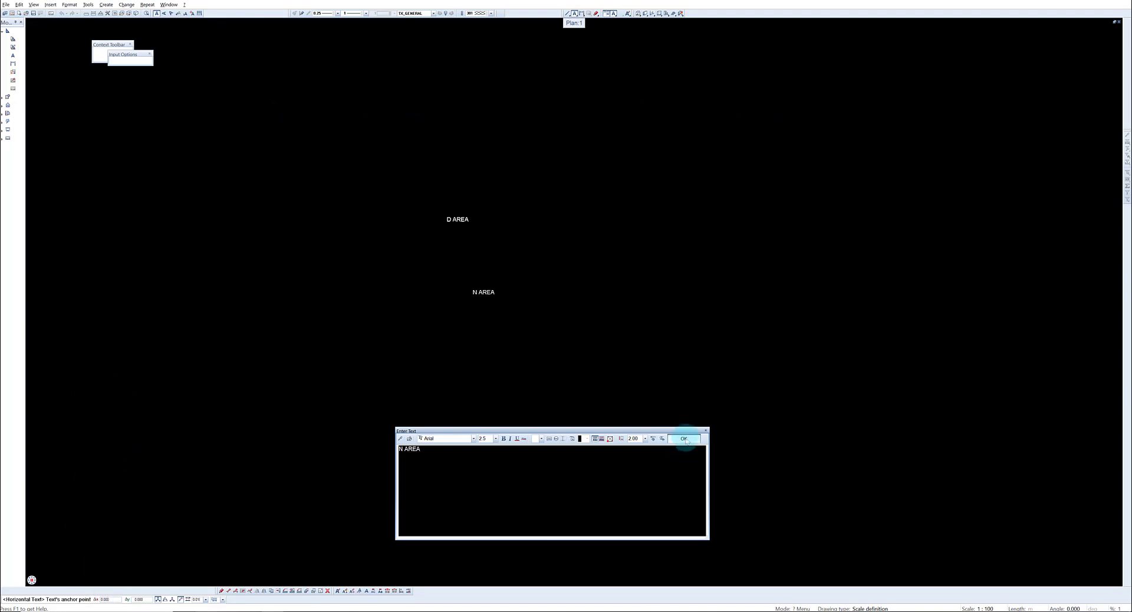
click(684, 439)
click(536, 265)
text(2 CARS GARAG)
click(673, 439)
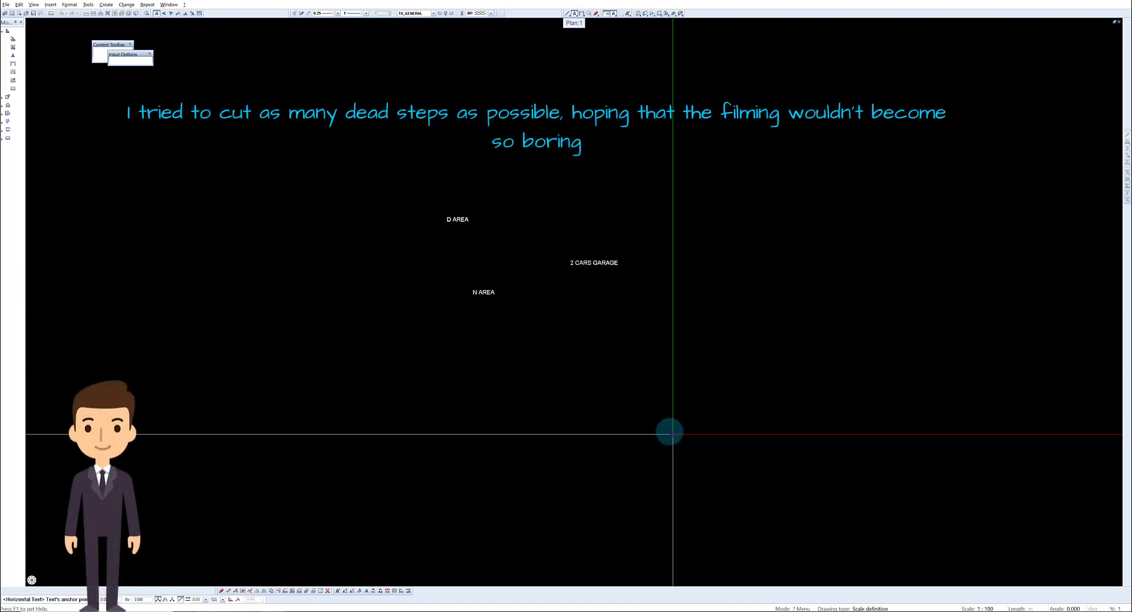
Step: Place the text labels MASTER BEDROOM, DRESSING and MASTER BATHROOM above the D AREA label
click(417, 188)
text(MASTER BEDROOM)
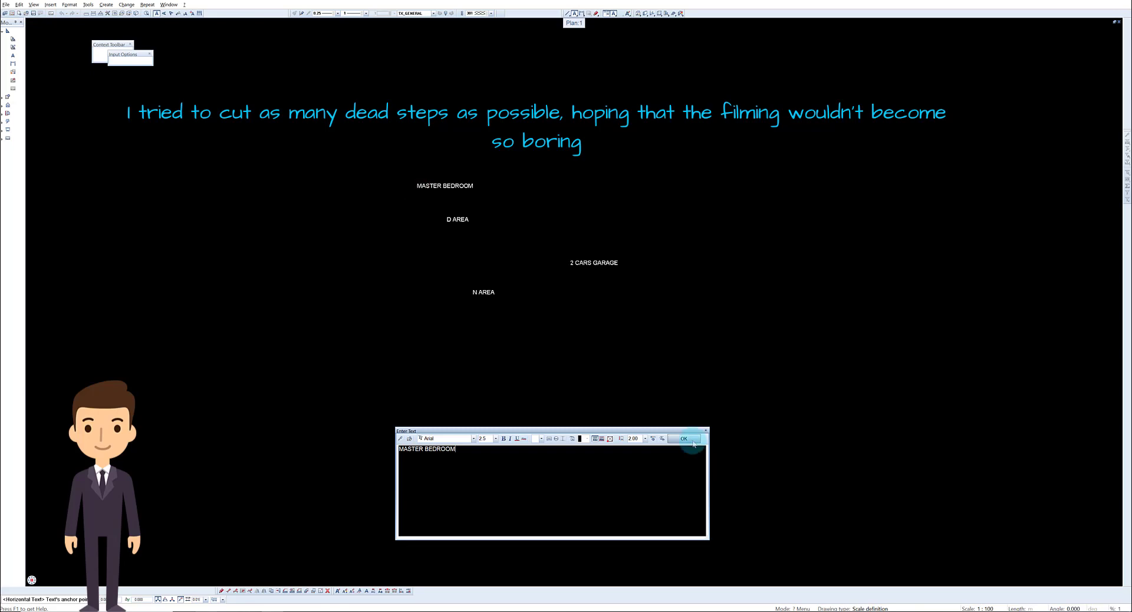
click(684, 439)
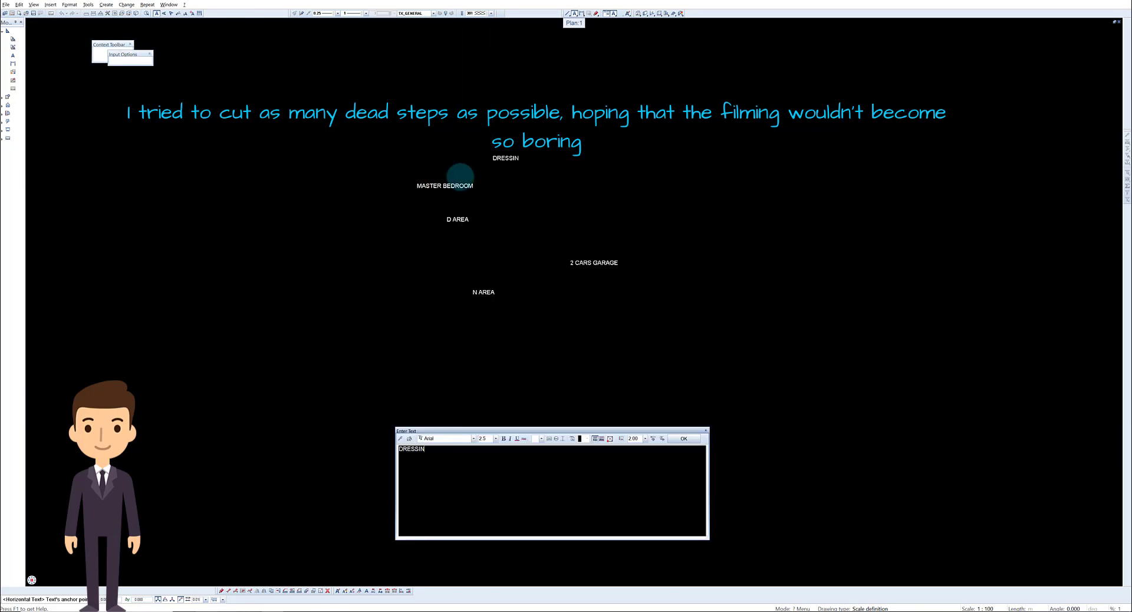
click(684, 439)
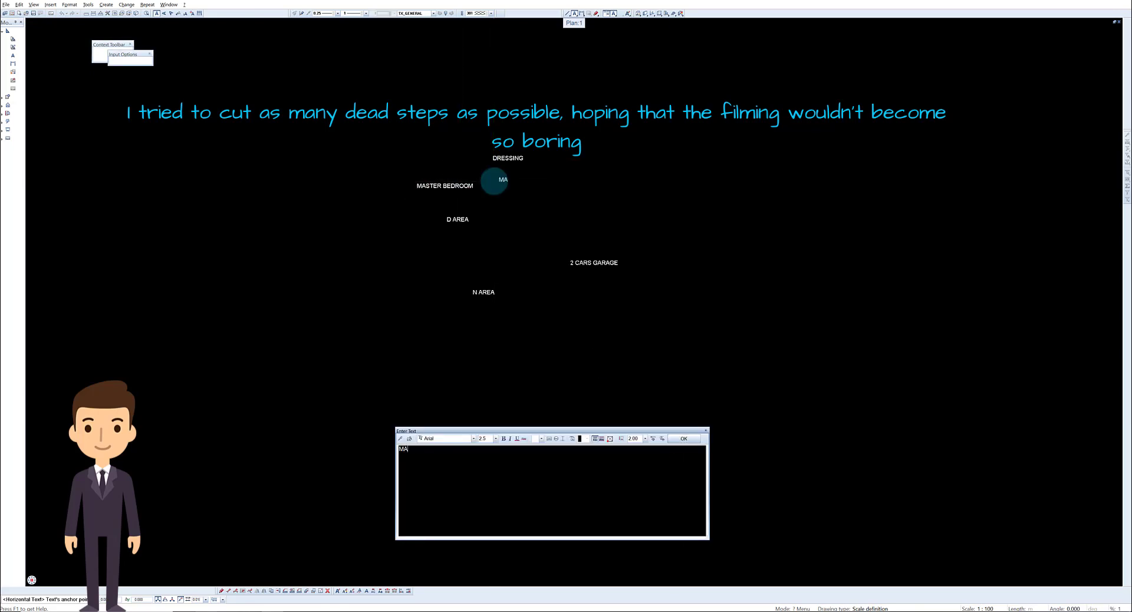
text(HROOM)
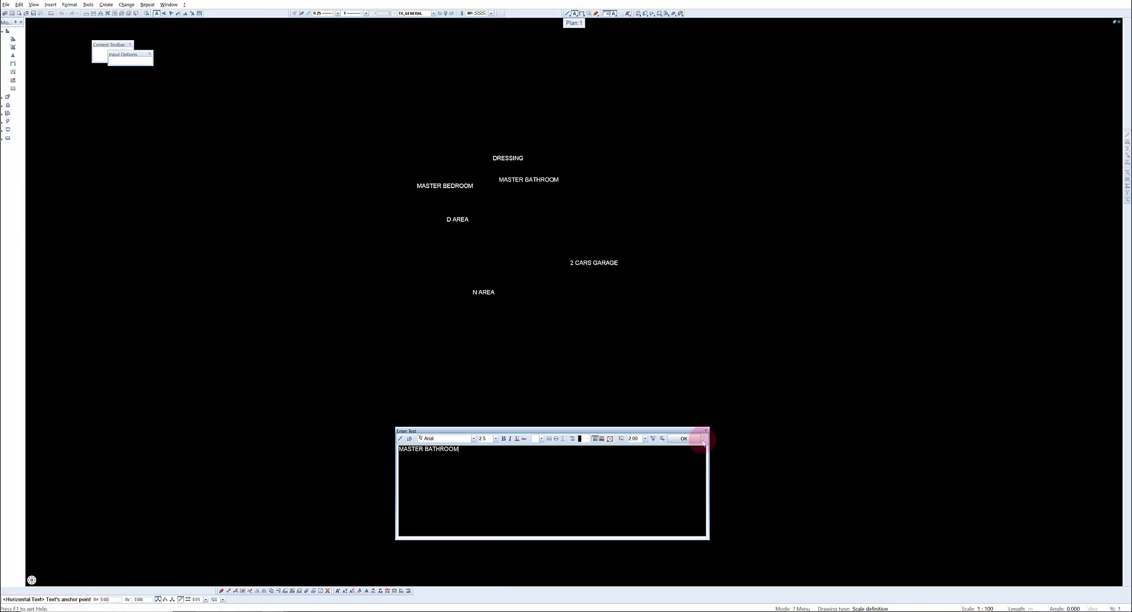
click(684, 439)
Step: Place the text labels KID BEDROOM and GUEST BEDROOM, one below the other, to the right of the master bathroom
click(609, 160)
text(KID BEDROOM)
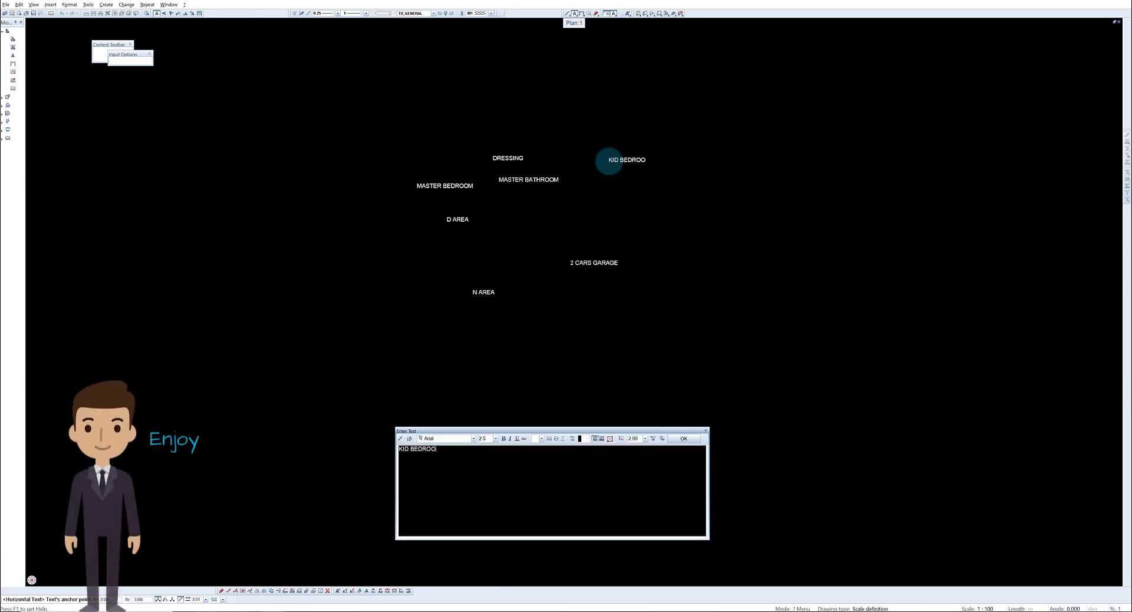
click(684, 439)
scroll(610, 189, up, 2)
click(534, 118)
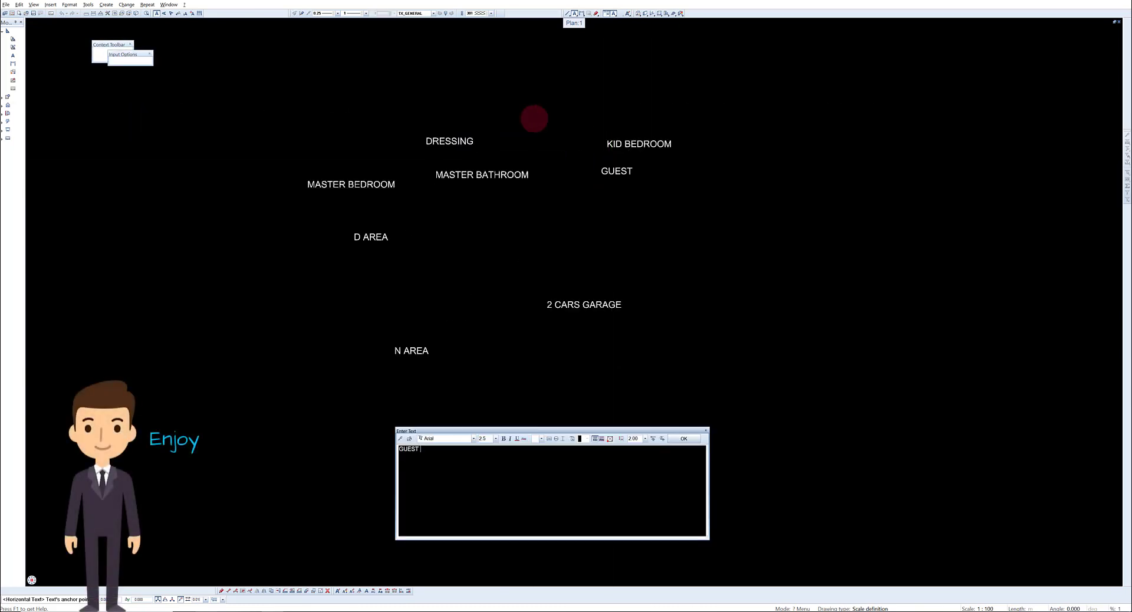
text(GUEST BEDROOM)
click(684, 439)
Step: Add the label OFFICE above the garage and the two-line label TECHNICAL ROOM / TERMAL PLANT ROOM ? below it
click(547, 273)
text(O)
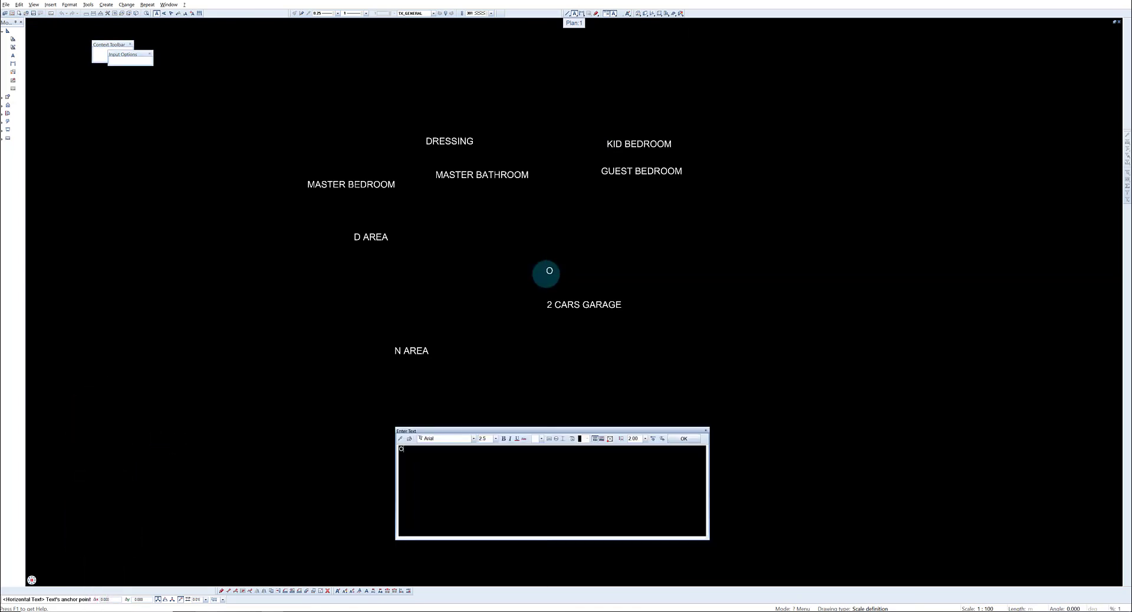
text(FFICE)
click(684, 439)
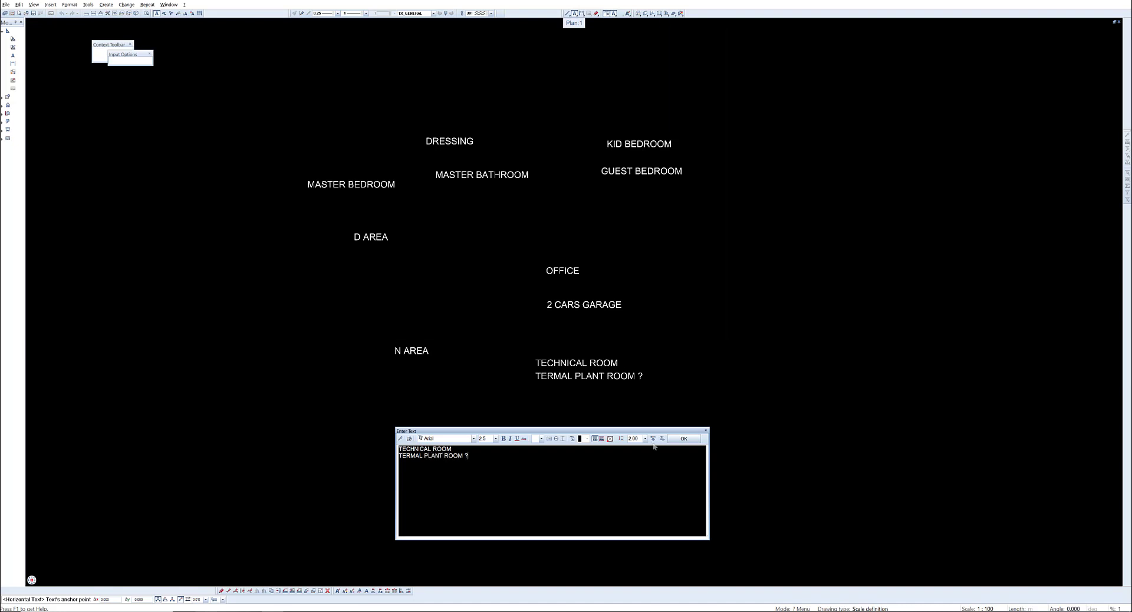
click(685, 439)
Step: Place the labels ENTRY, PORCH, KITCHEN, DINING ROOM and FIREPLACE around the N AREA label
click(423, 430)
text(ENTRY)
click(682, 440)
click(375, 398)
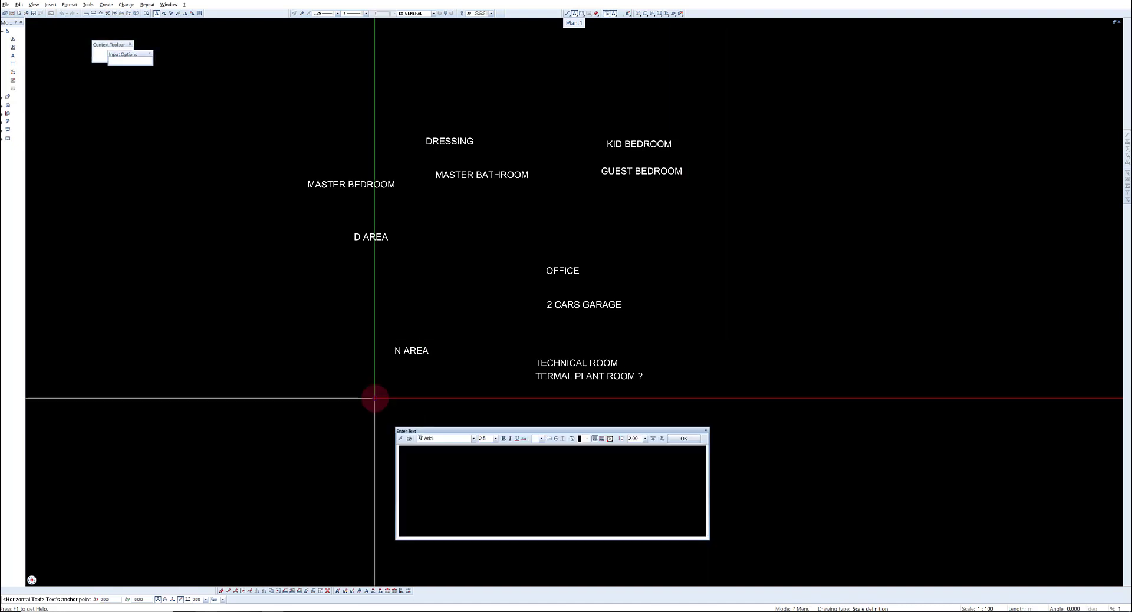
text(PORCH)
click(695, 440)
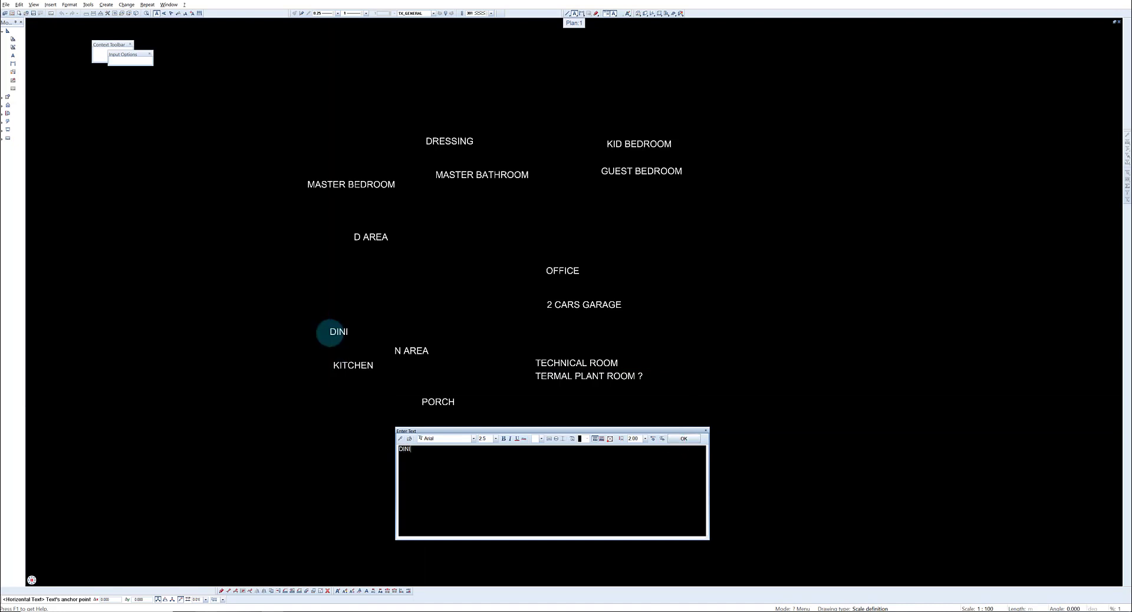
click(684, 440)
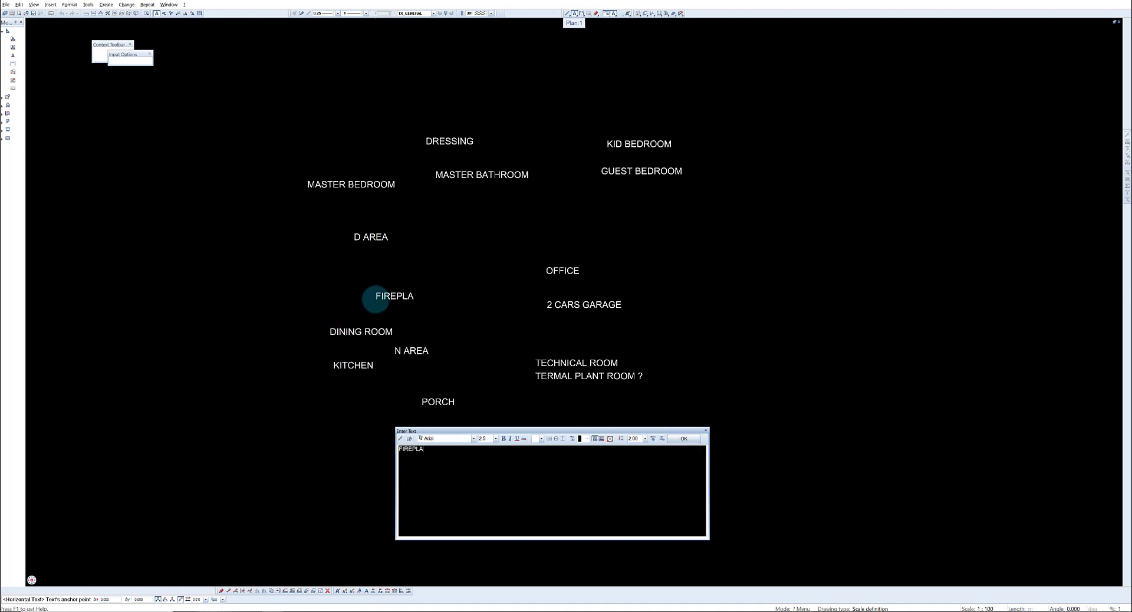
click(679, 440)
Step: Add the three-line label PRIVATE ROOM, JACUZZI, CHILL ZONE below D AREA, and the label LAUNDRY above OFFICE
click(389, 260)
text(PRIVATE ROOM)
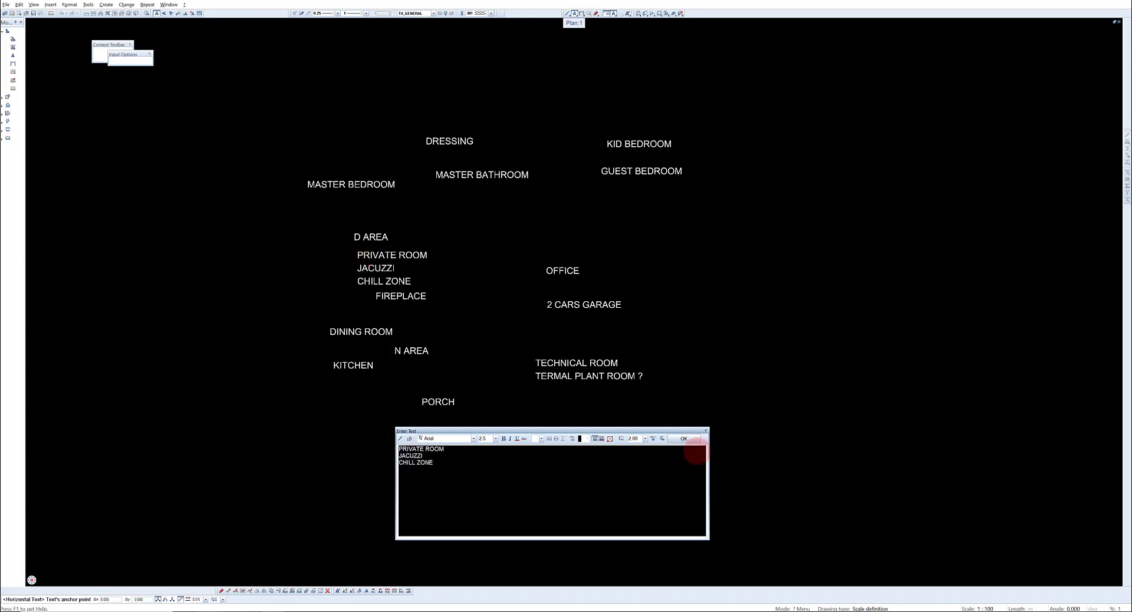
click(690, 441)
click(578, 237)
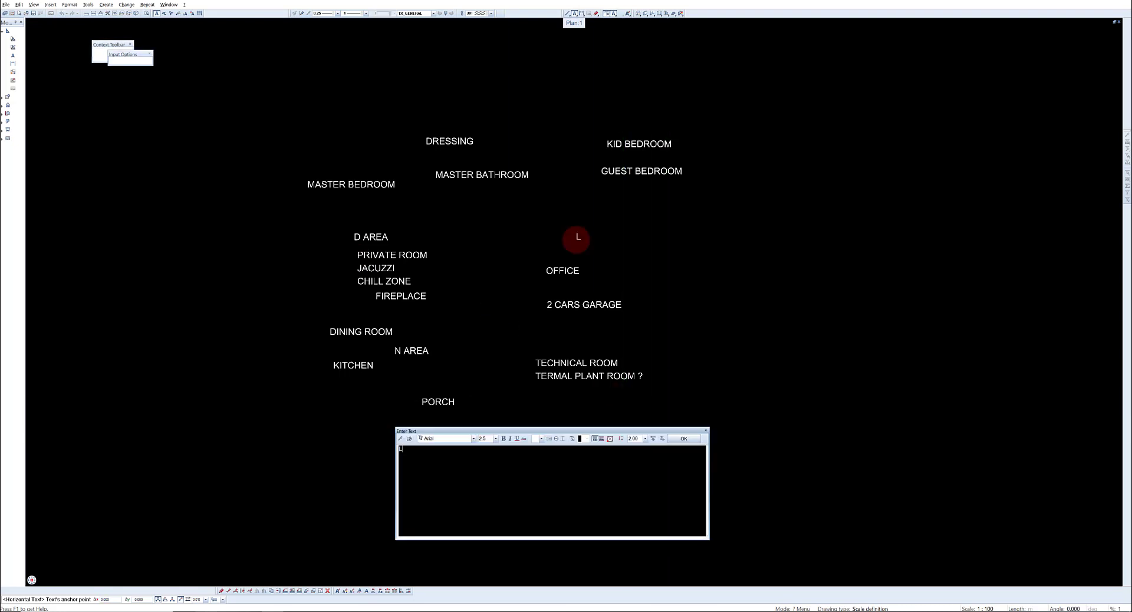
click(684, 439)
Step: Edit the LINK label to read LINK ZONE and change PRIVATE ROOM to PRIVATE ZONE in the three-line label
double_click(492, 333)
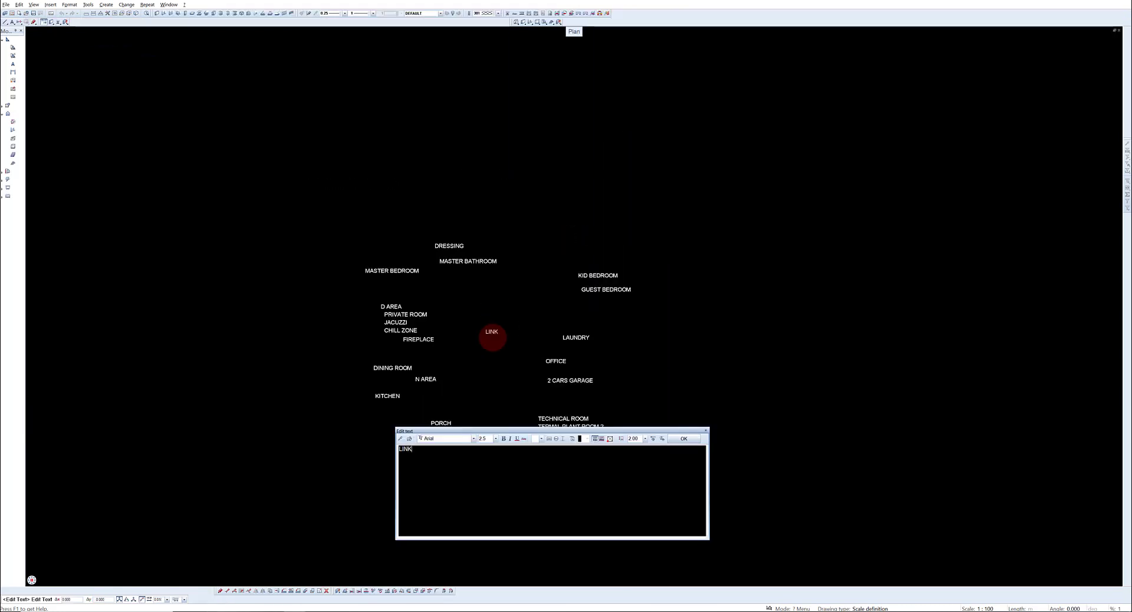
click(678, 441)
double_click(405, 317)
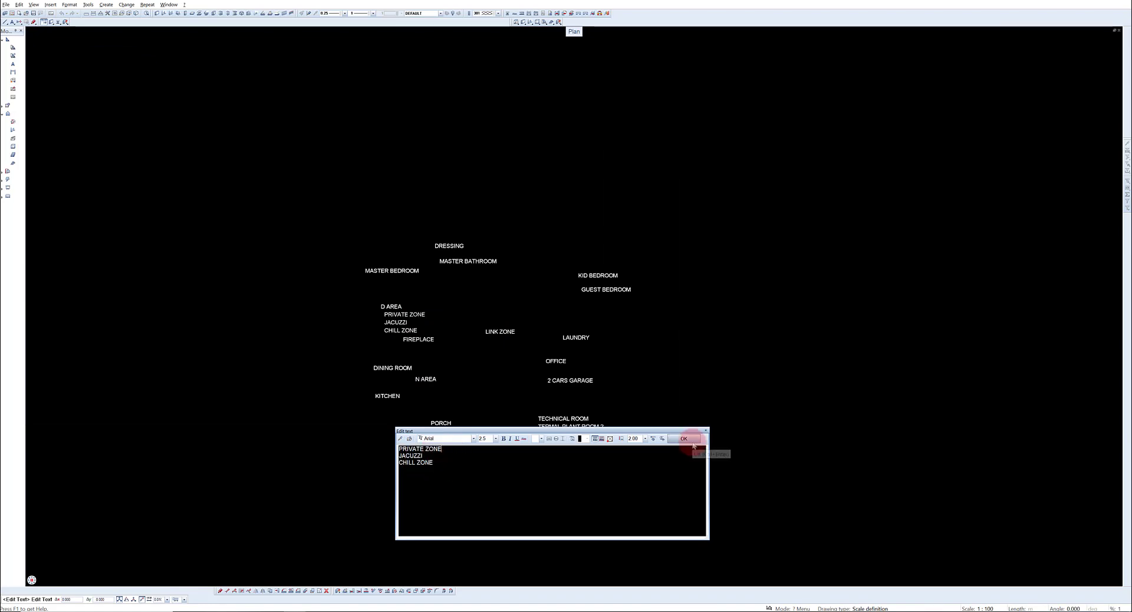
click(690, 441)
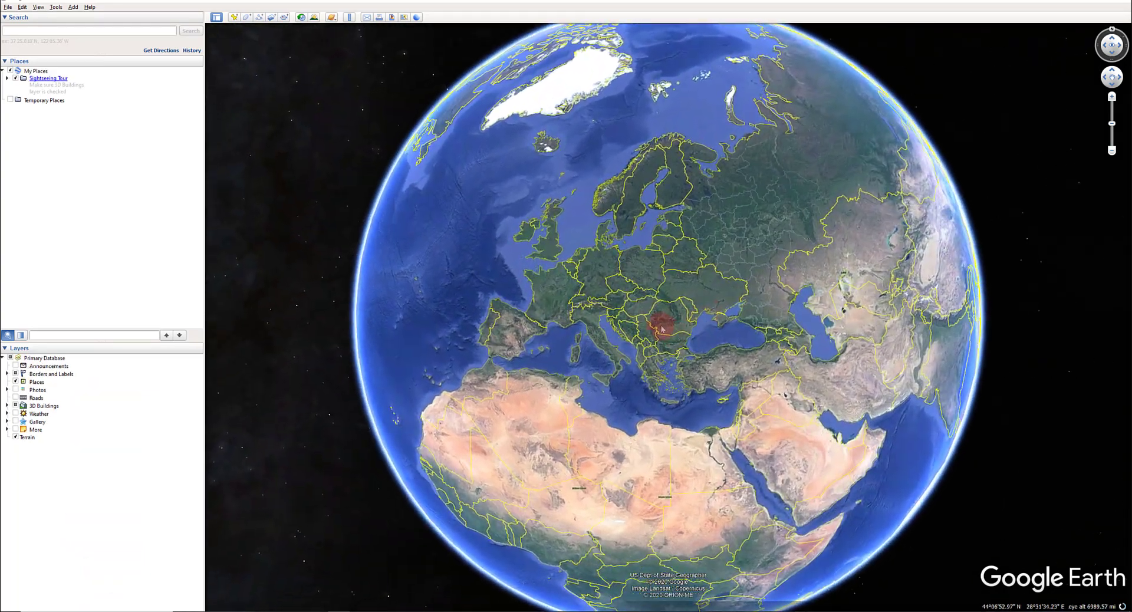
Step: Switch to Google Earth and zoom in on the open plot beside the fenced buildings south of Vulcan, Romania
scroll(660, 324, up, 5)
double_click(562, 318)
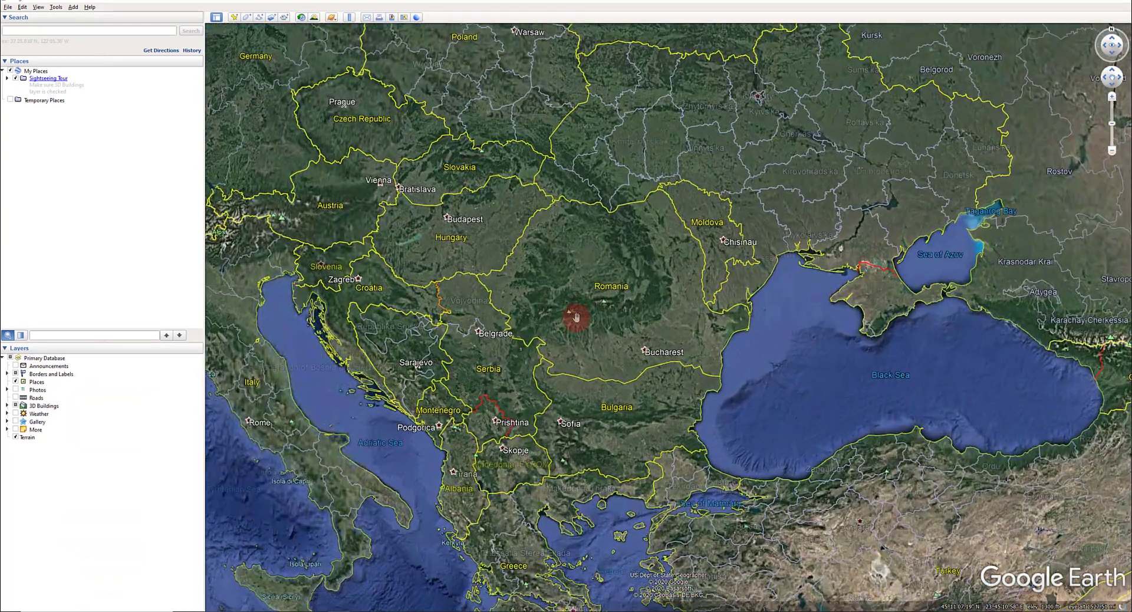
scroll(495, 294, up, 5)
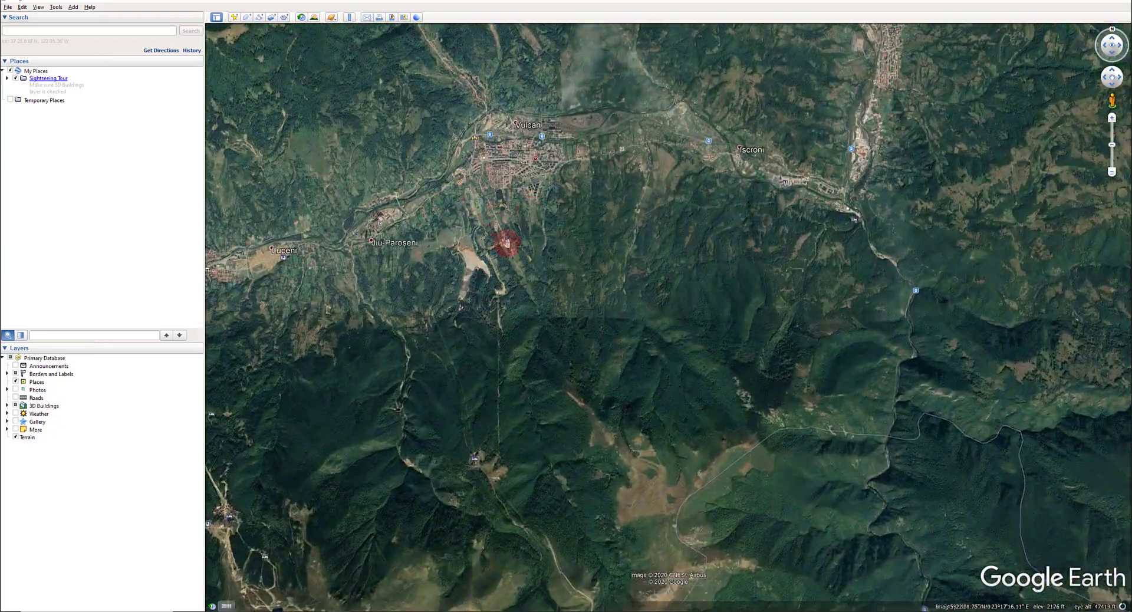
double_click(487, 232)
scroll(488, 232, up, 5)
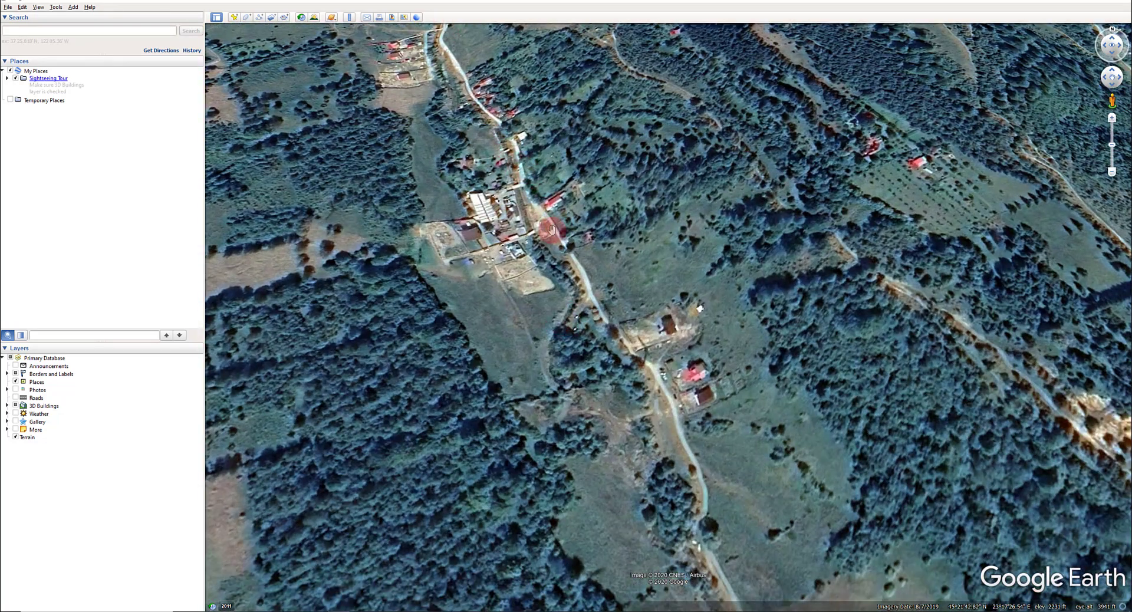
double_click(442, 262)
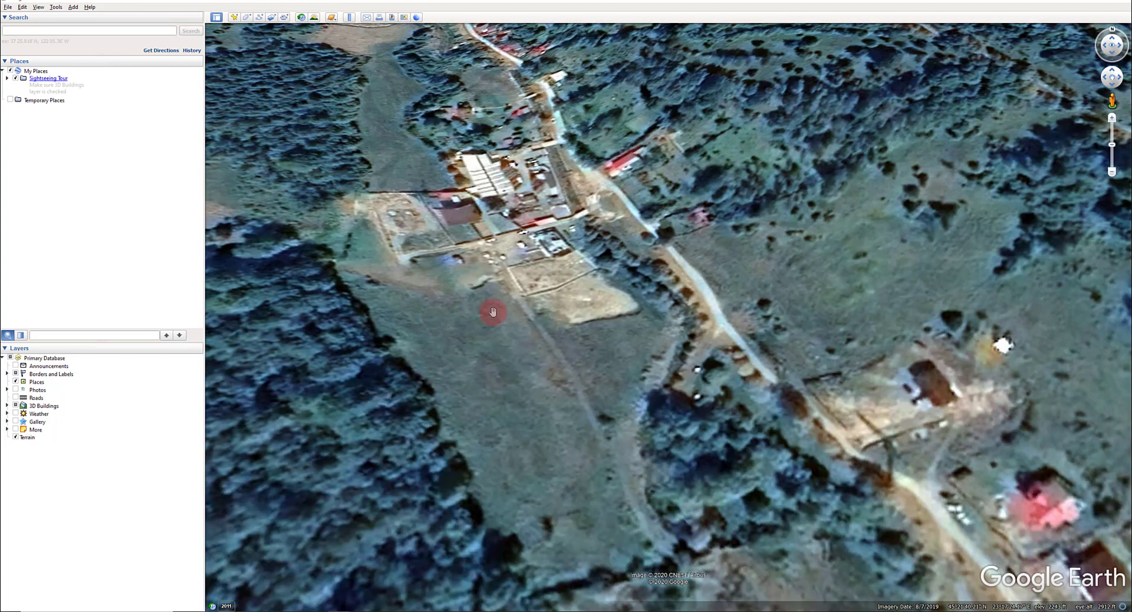
middle_drag(493, 312, 437, 306)
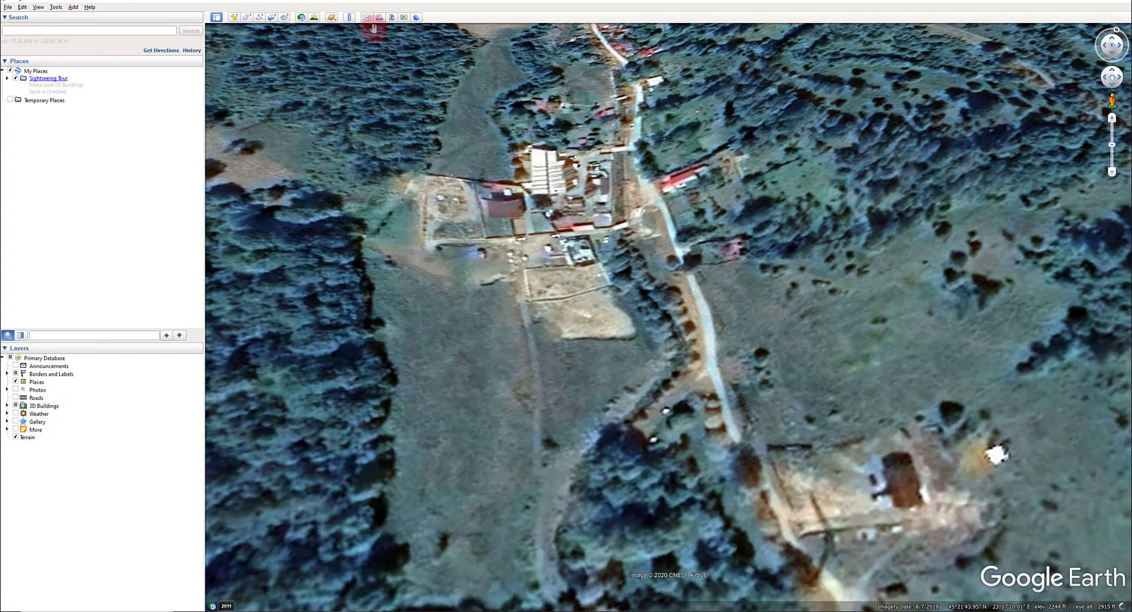
Step: Measure one side of the open plot in meters with a ruler path starting at the fence
click(350, 17)
drag(486, 256, 428, 104)
click(428, 110)
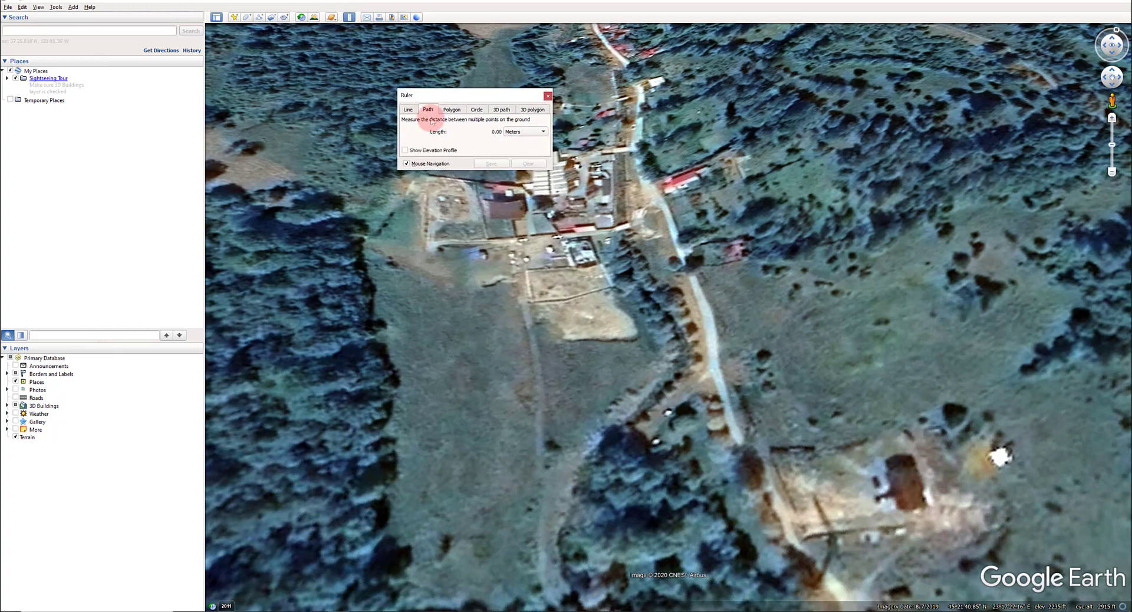
click(489, 246)
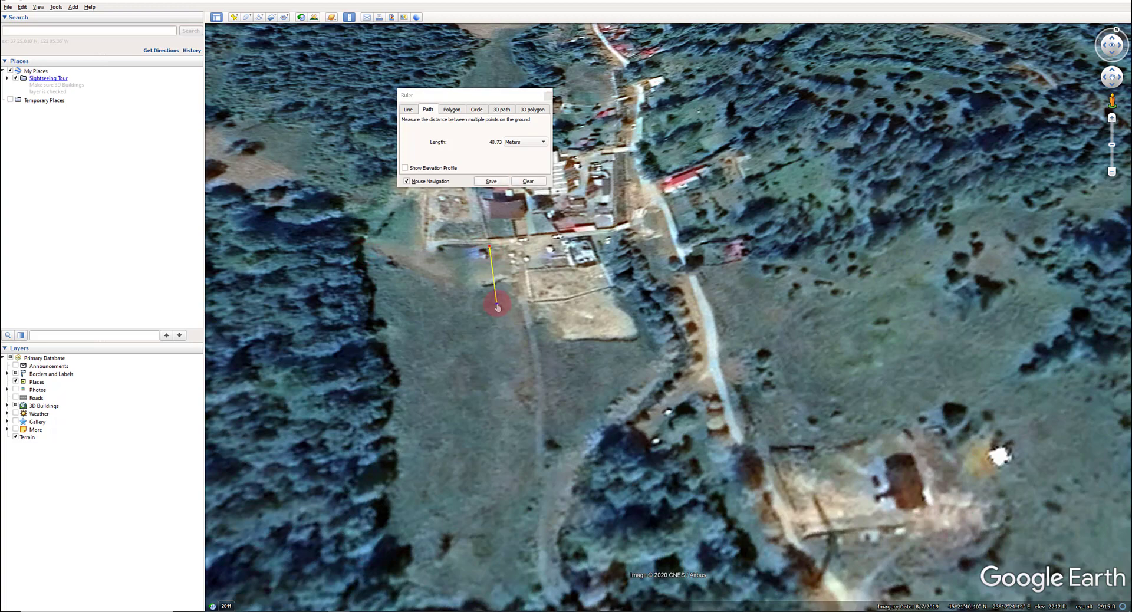
click(547, 95)
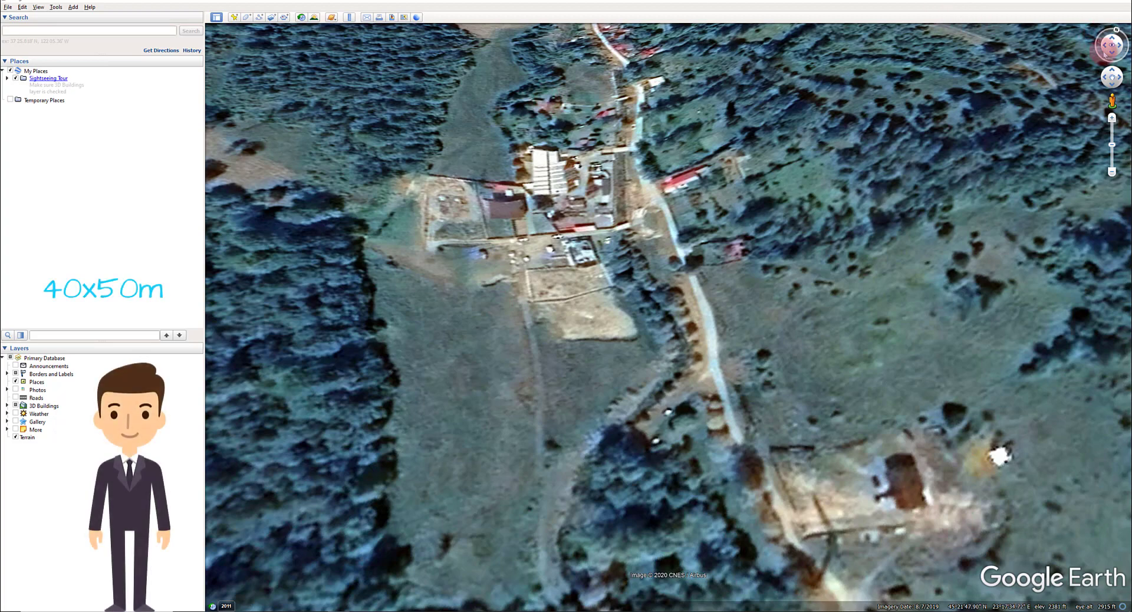
Step: Measure the width of the access lane beside the fenced yard with a ruler path in meters
click(750, 193)
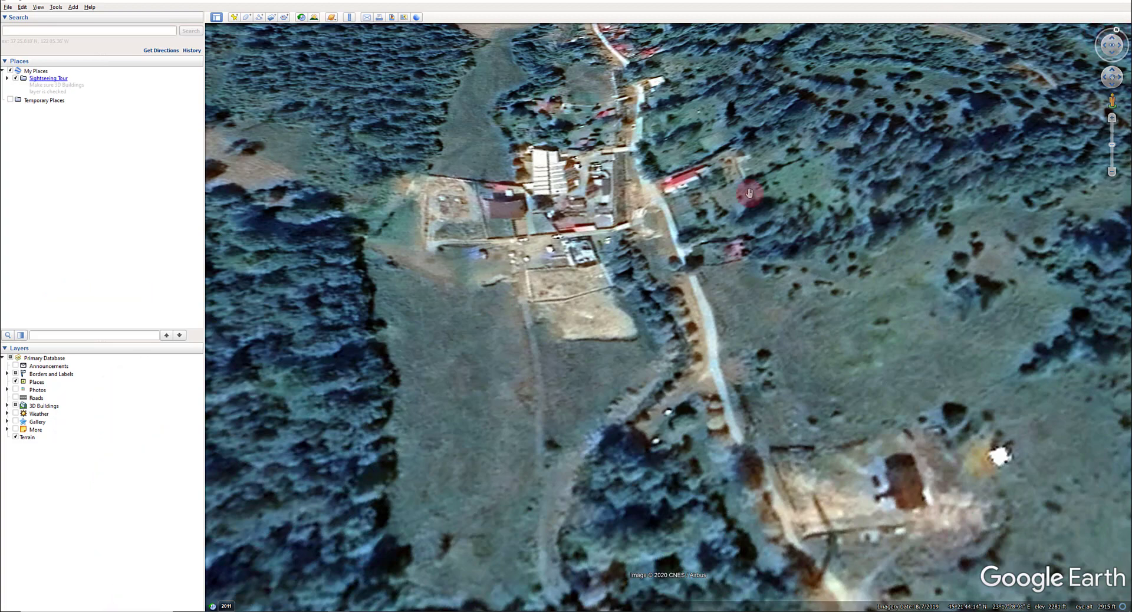
middle_drag(503, 295, 285, 288)
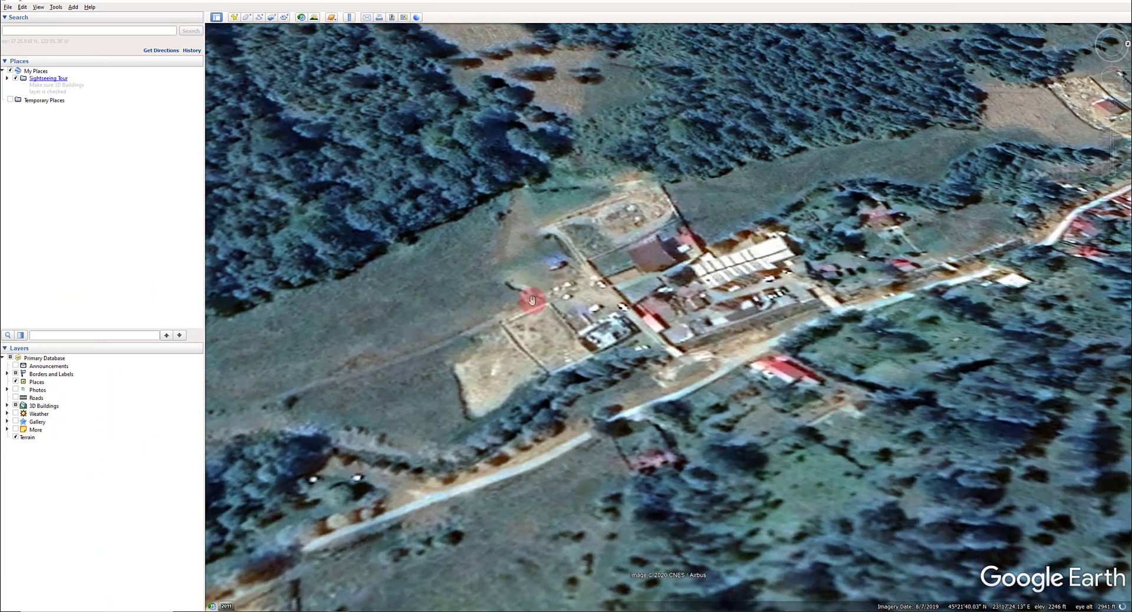
middle_drag(531, 304, 479, 306)
ctrl+drag(479, 306, 508, 289)
scroll(577, 287, up, 4)
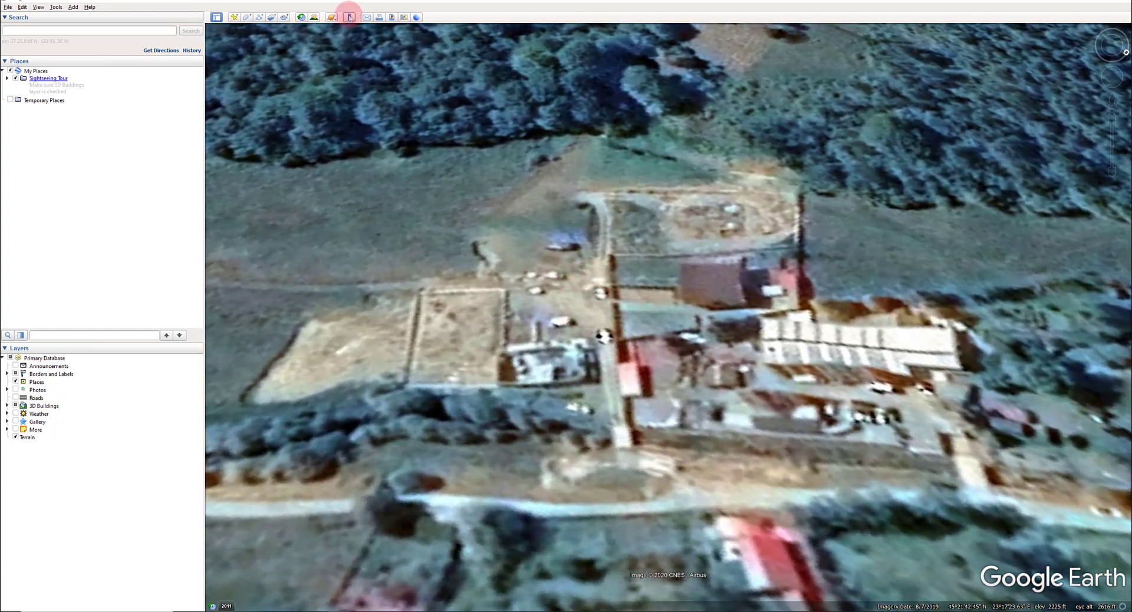
click(349, 17)
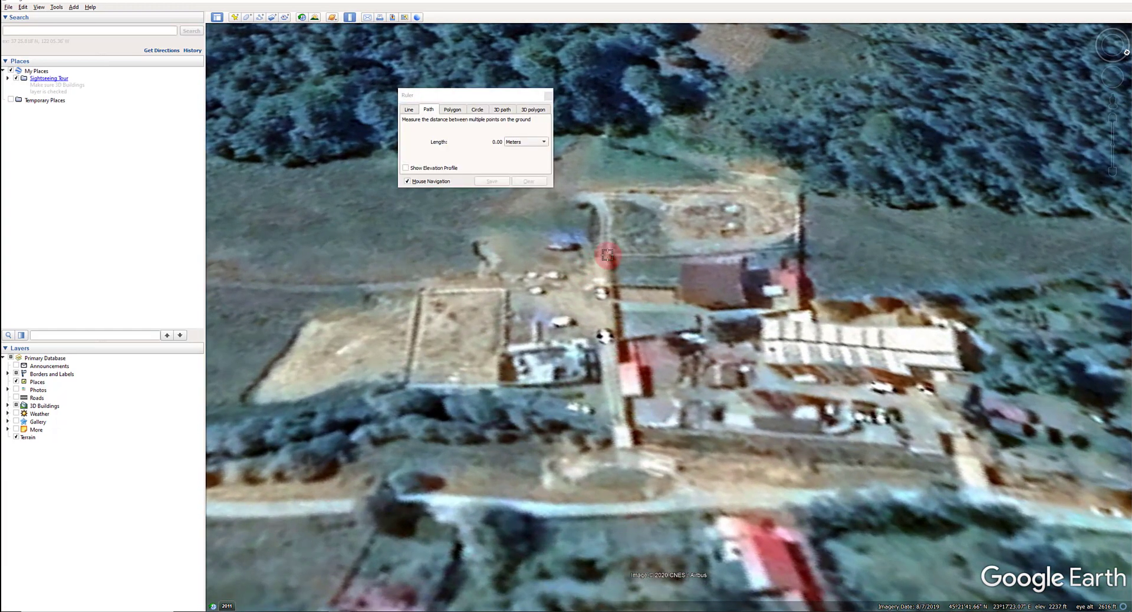
drag(609, 256, 596, 257)
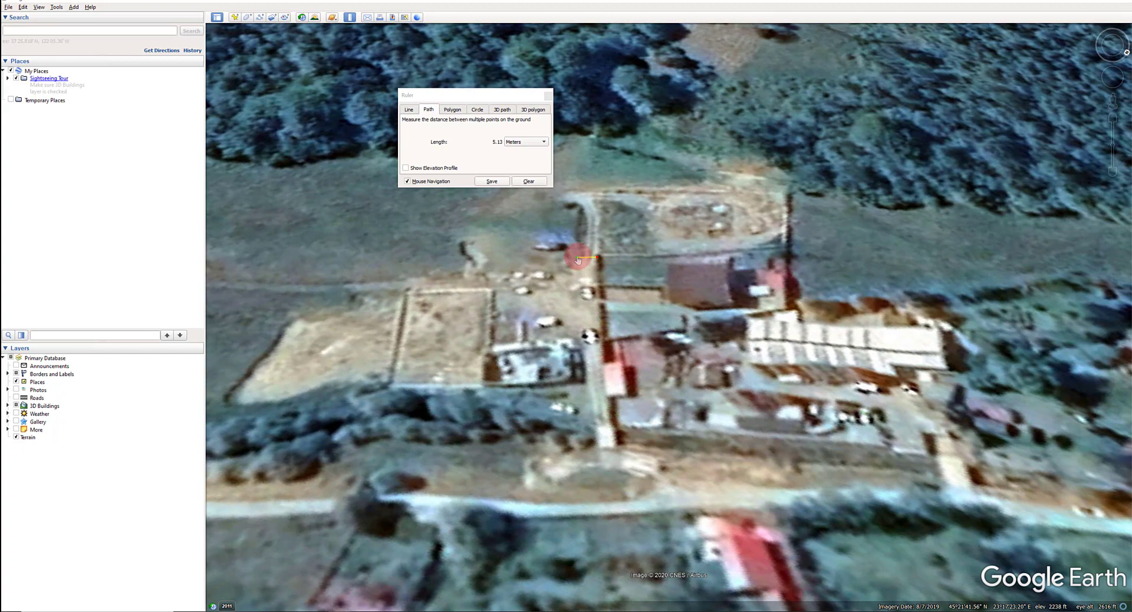
click(547, 96)
middle_drag(537, 260, 500, 401)
shift+drag(499, 401, 503, 389)
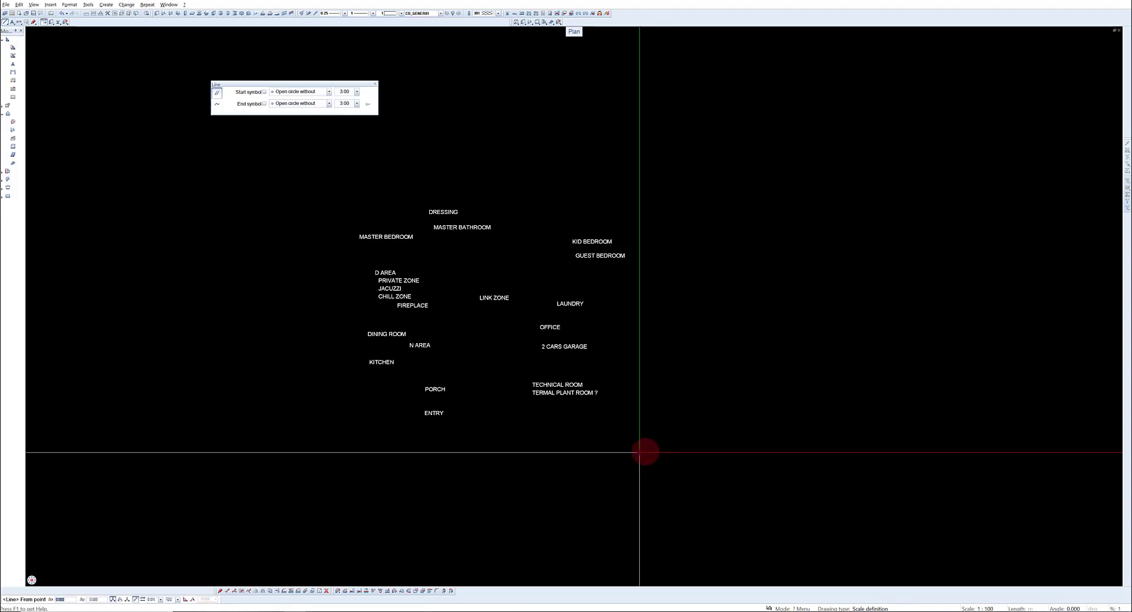
Step: Draw the building plot as a 40 by 50 m rectangle of lines around the room labels
click(665, 450)
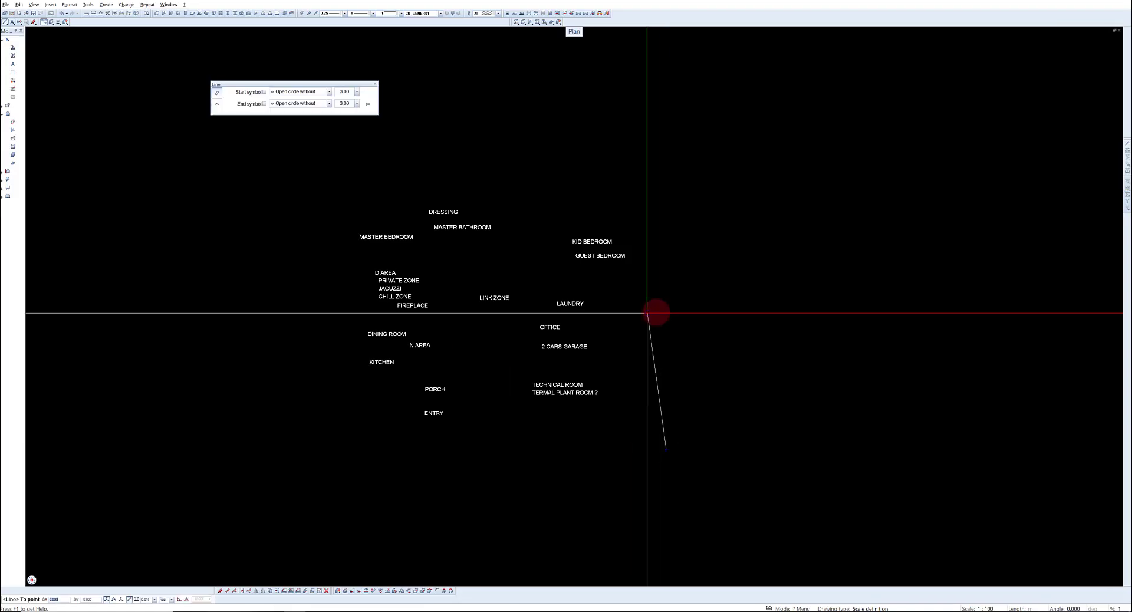
text(50)
key(Return)
text(4)
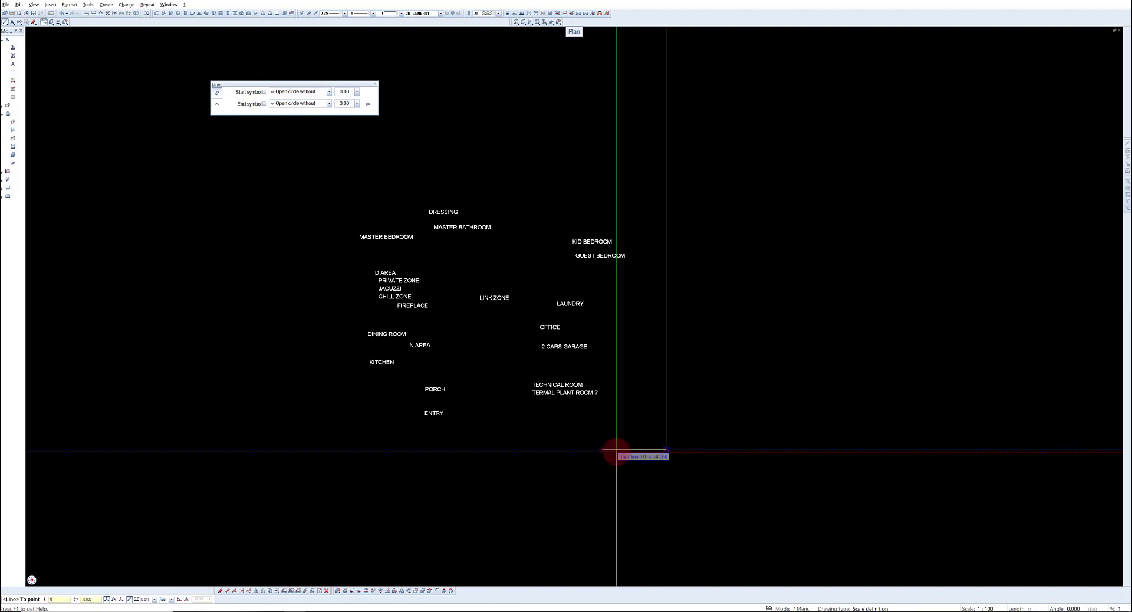
scroll(366, 451, down, 3)
scroll(218, 392, down, 4)
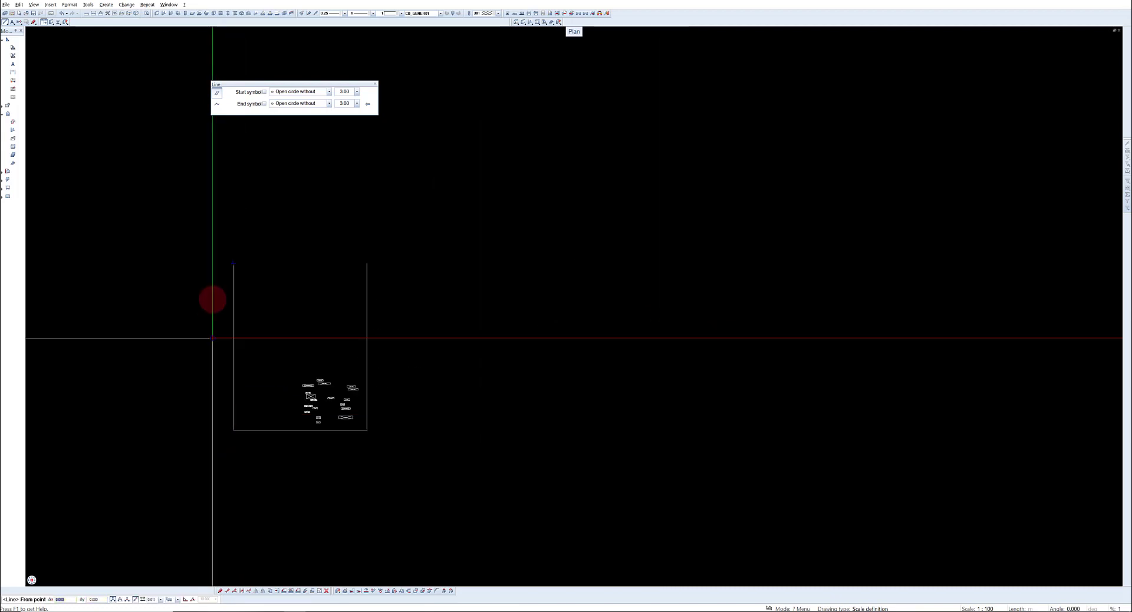
key(Escape)
middle_drag(335, 440, 359, 385)
scroll(358, 386, up, 1)
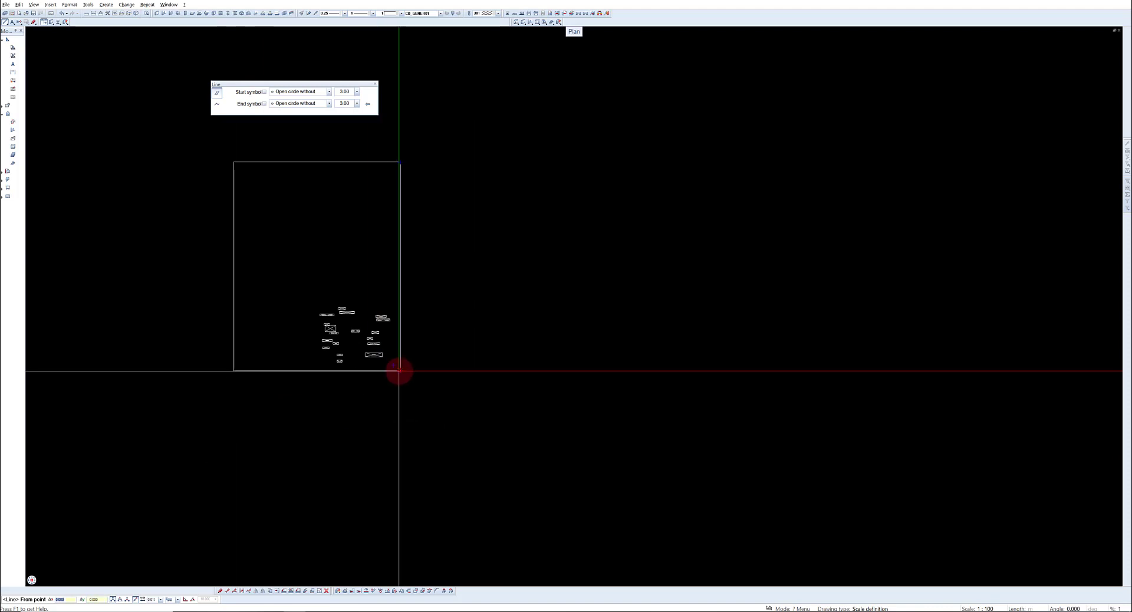
Step: Draw the alley's far edge as a vertical line 5 m beside the plot, running 50 m up and 50 m down from the plot's base level
text(5)
key(Return)
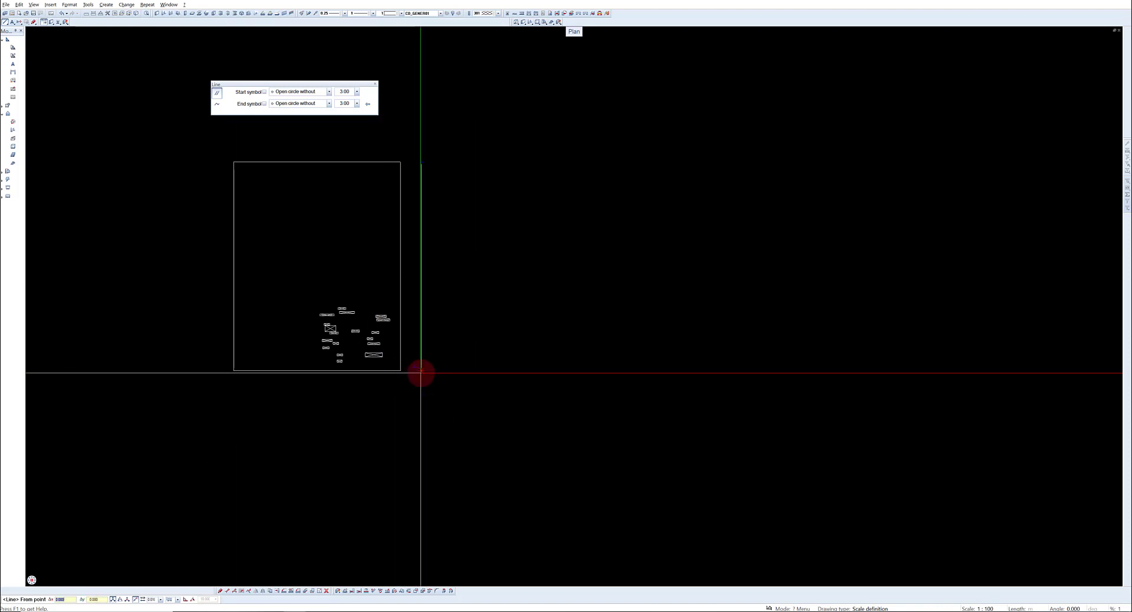
click(421, 370)
text(50)
key(Escape)
middle_drag(374, 377, 485, 293)
key(Tab)
text(-)
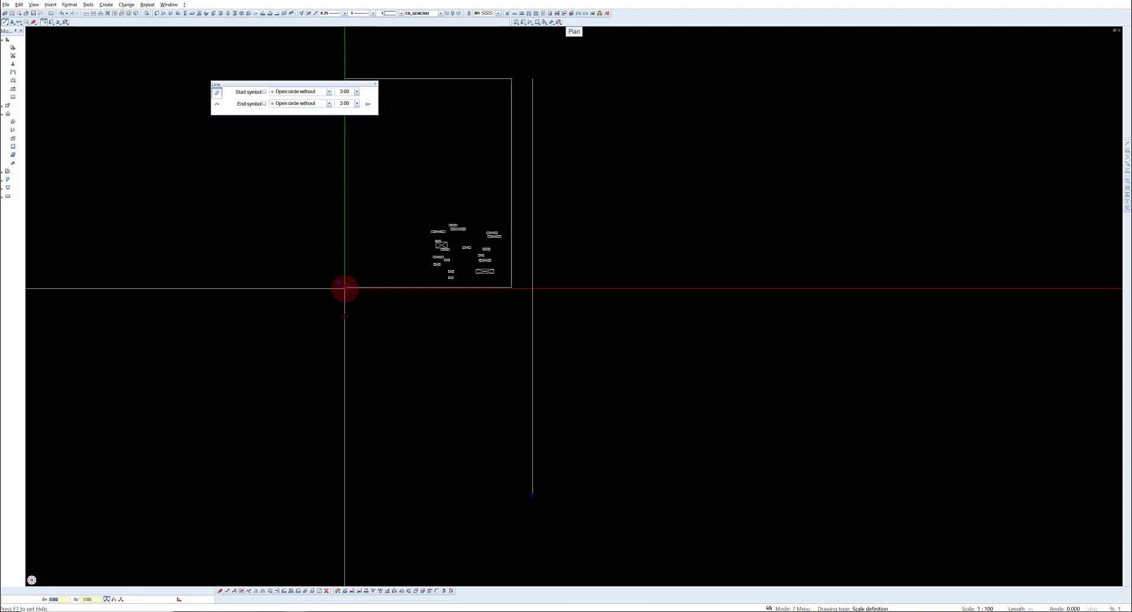
Step: Draw the top and both sides of a second plot of equal width below the first, leaving a street gap between them
click(345, 289)
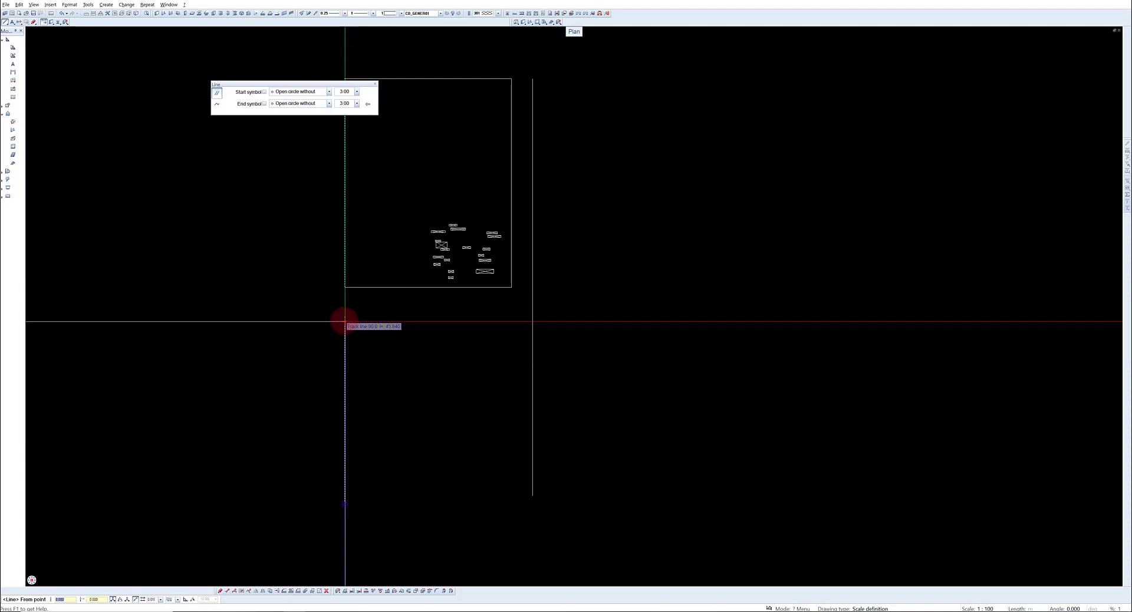
click(344, 317)
text(8)
key(Return)
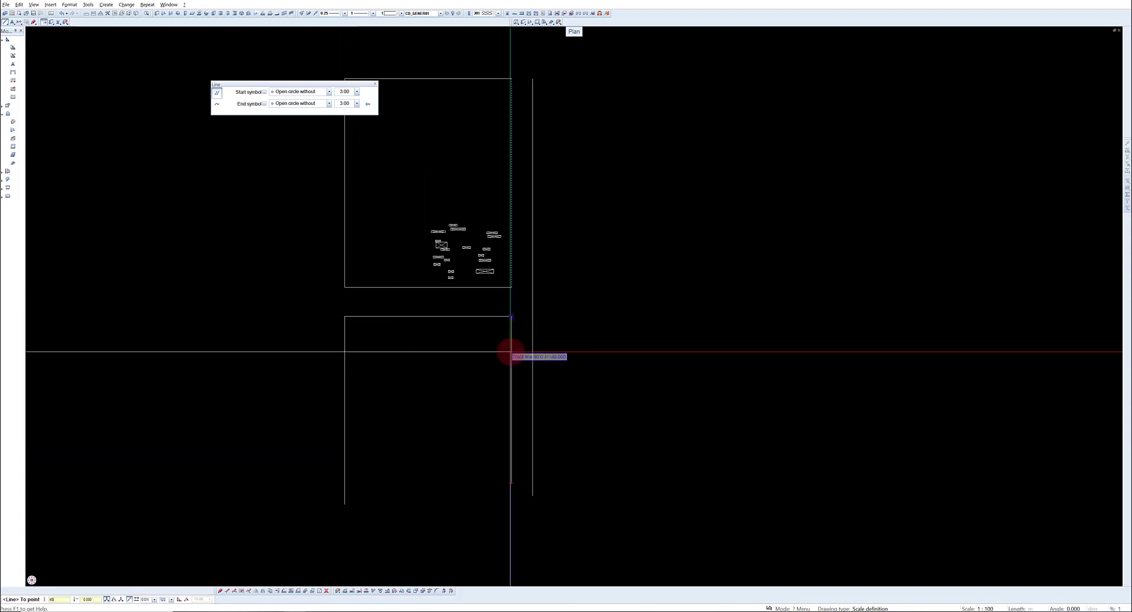
key(Return)
key(Escape)
Step: Draw horizontal boundary lines outward from the alley's far edge, level with the main plot's bottom and top edges
scroll(484, 317, up, 2)
middle_drag(483, 317, 410, 465)
scroll(410, 465, down, 1)
click(485, 417)
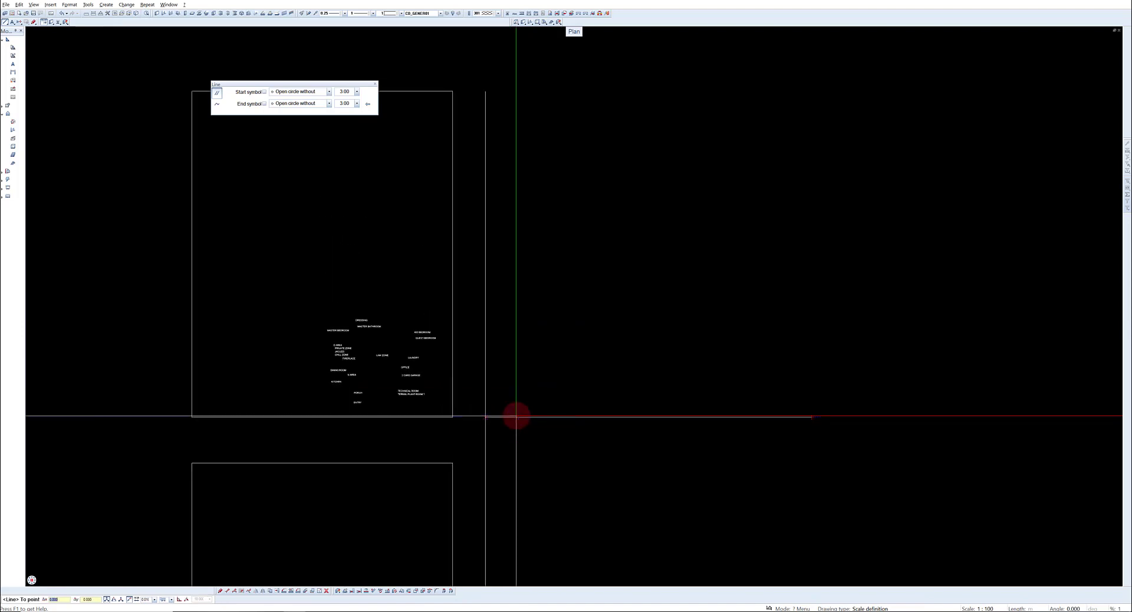
middle_drag(508, 362, 551, 362)
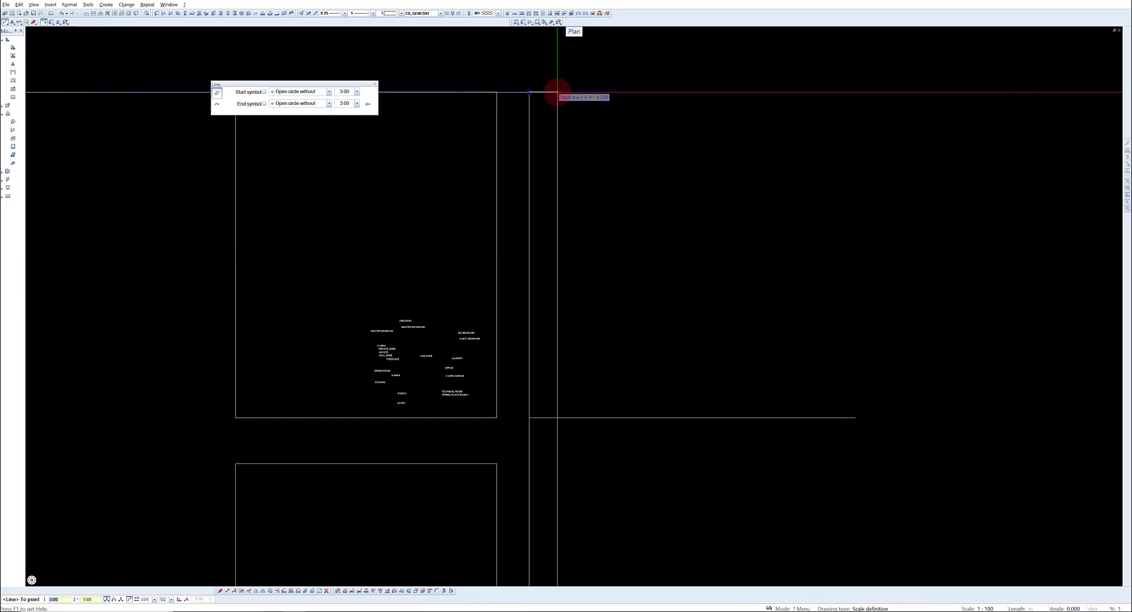
key(Return)
key(Escape)
key(Escape)
Step: Place the text ALLEY TO THE FOREST in the strip between the main plot and the alley's far edge
scroll(397, 279, up, 4)
click(12, 22)
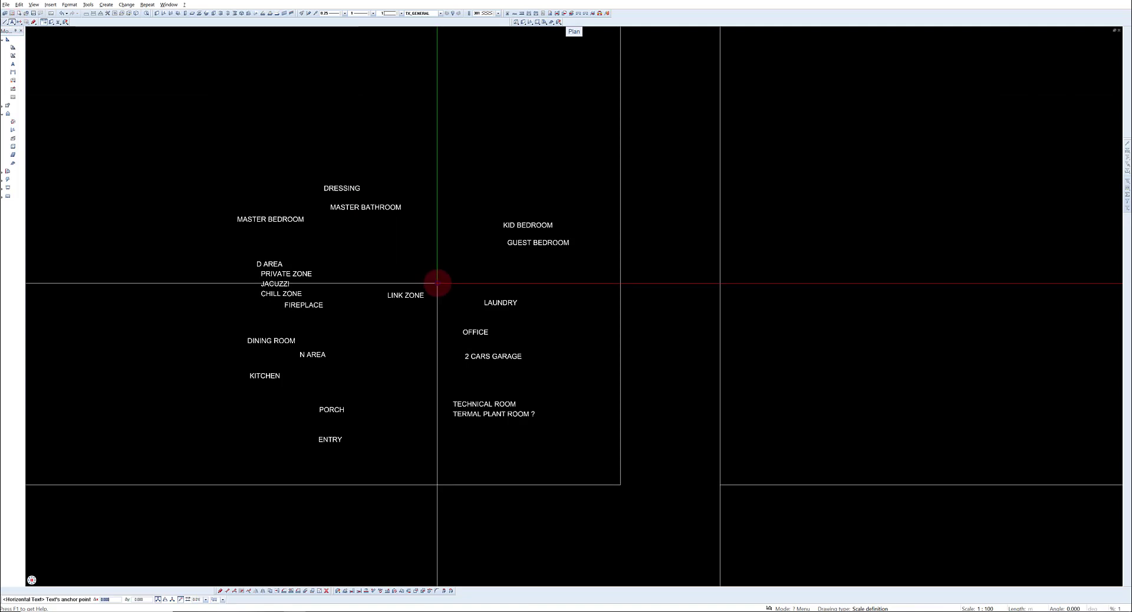
click(653, 240)
text(ALLEY TO THE FORE)
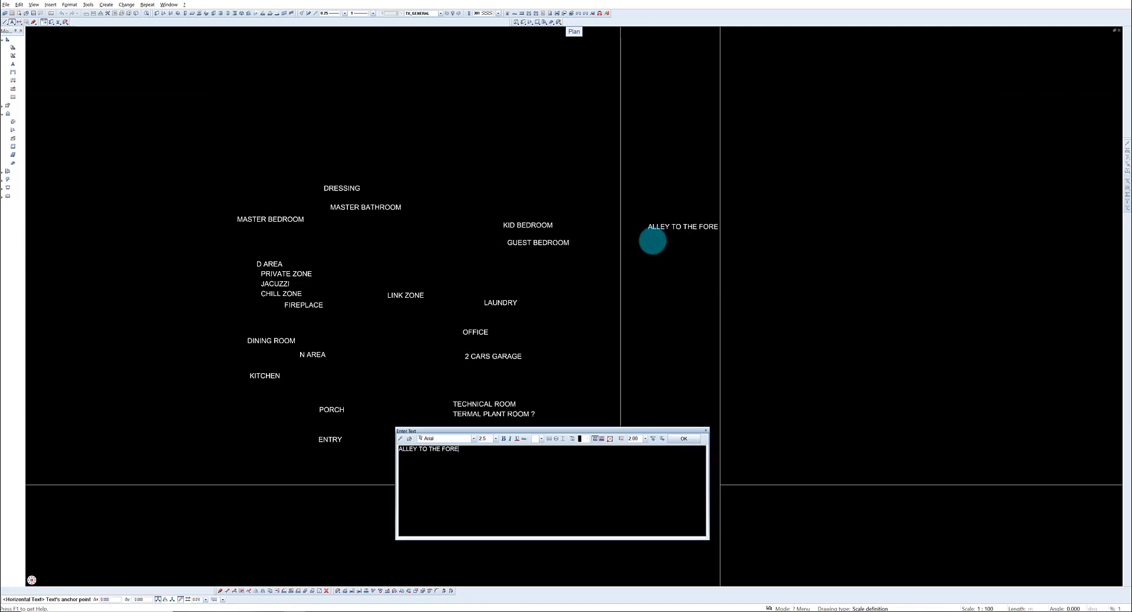
text(ST)
click(681, 439)
Step: Place the text NEIGHBOR 1 inside the plot across the alley from the room labels
middle_drag(426, 352, 432, 286)
scroll(435, 292, down, 2)
click(704, 278)
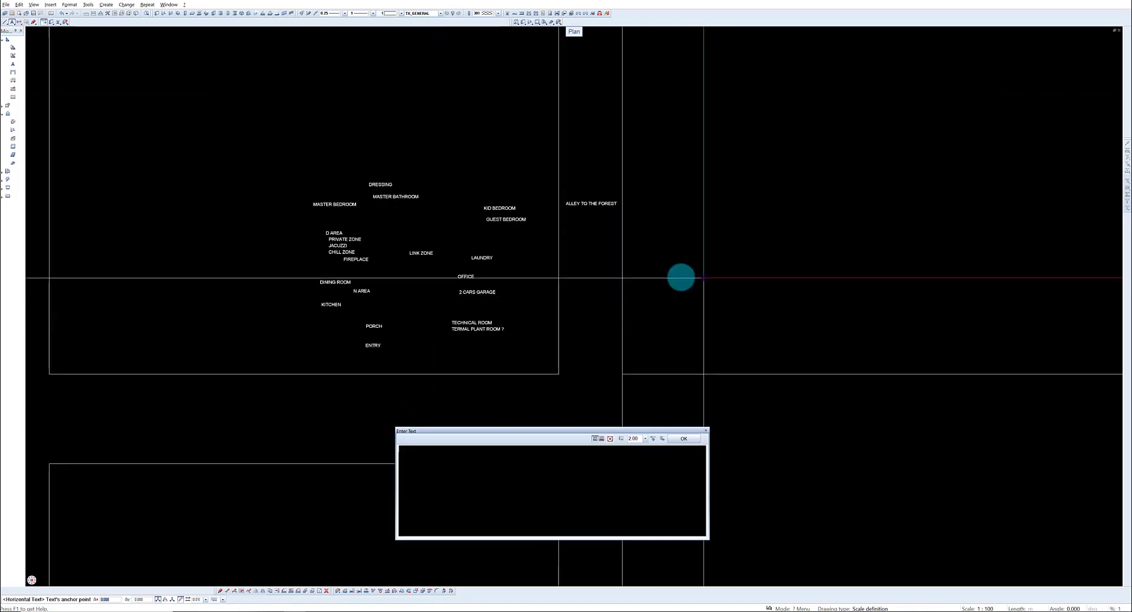
text(NEIGHBOR 1)
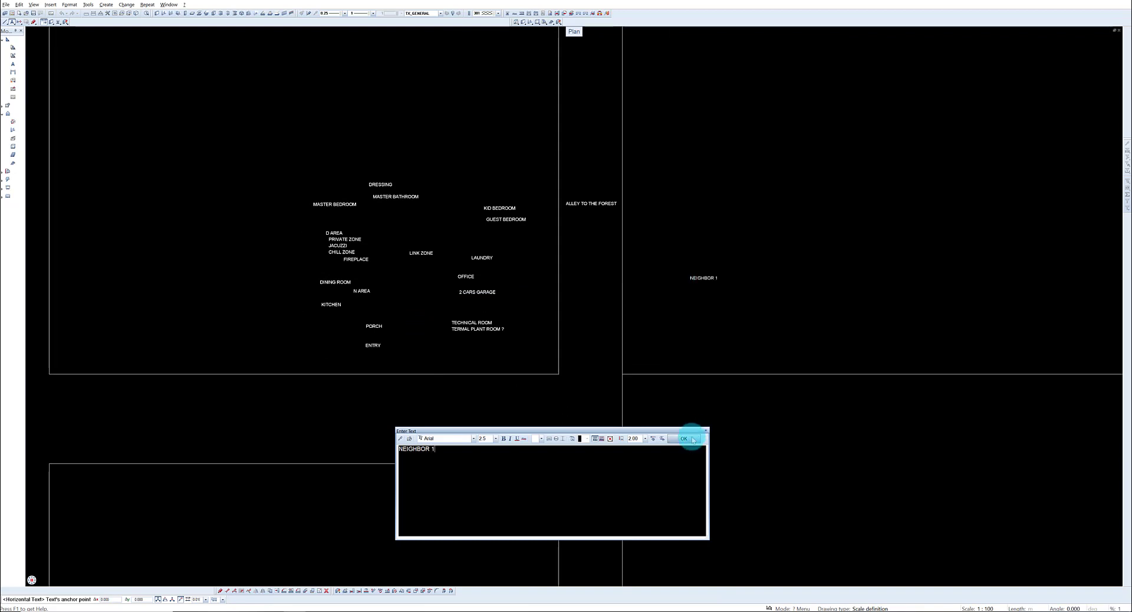
click(692, 439)
Step: Mirror a copy of the NEIGHBOR 1 label across the horizontal boundary line and change its text to NEIGHBOR 2
click(260, 590)
drag(667, 254, 738, 322)
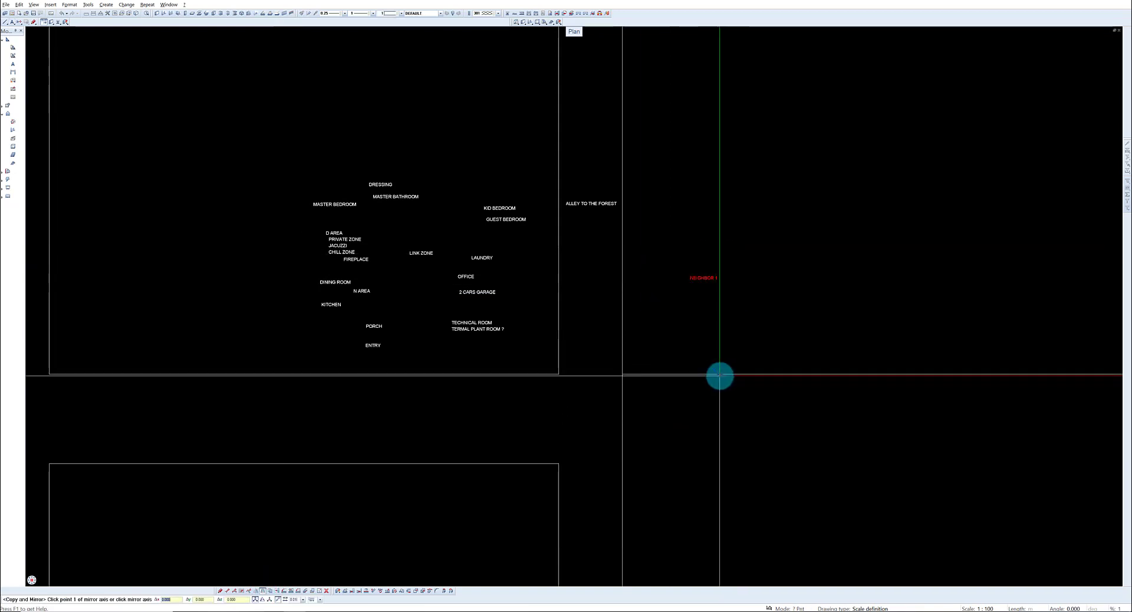
click(719, 375)
double_click(708, 469)
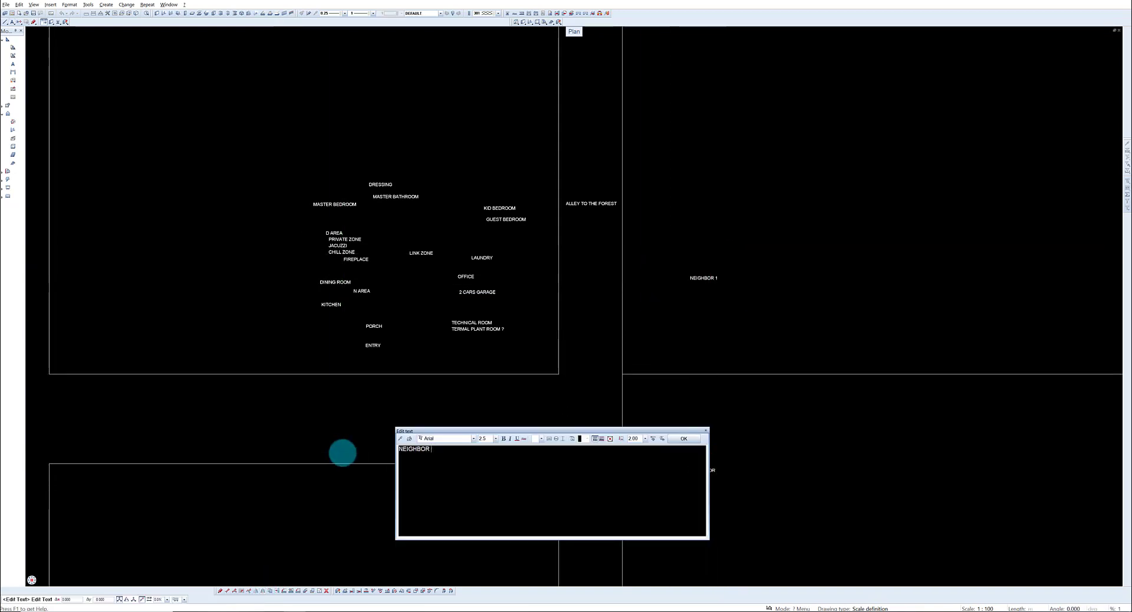
text(2)
click(684, 438)
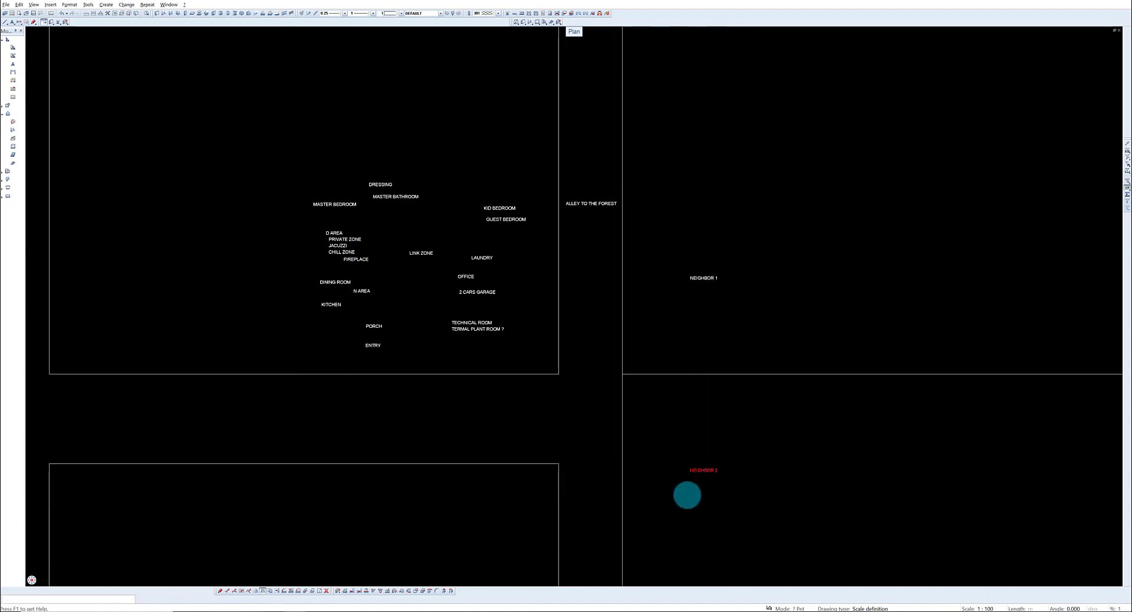
Step: Mirror a copy of the NEIGHBOR 2 label into the plot across the alley and change its text to HALL
click(559, 503)
double_click(415, 472)
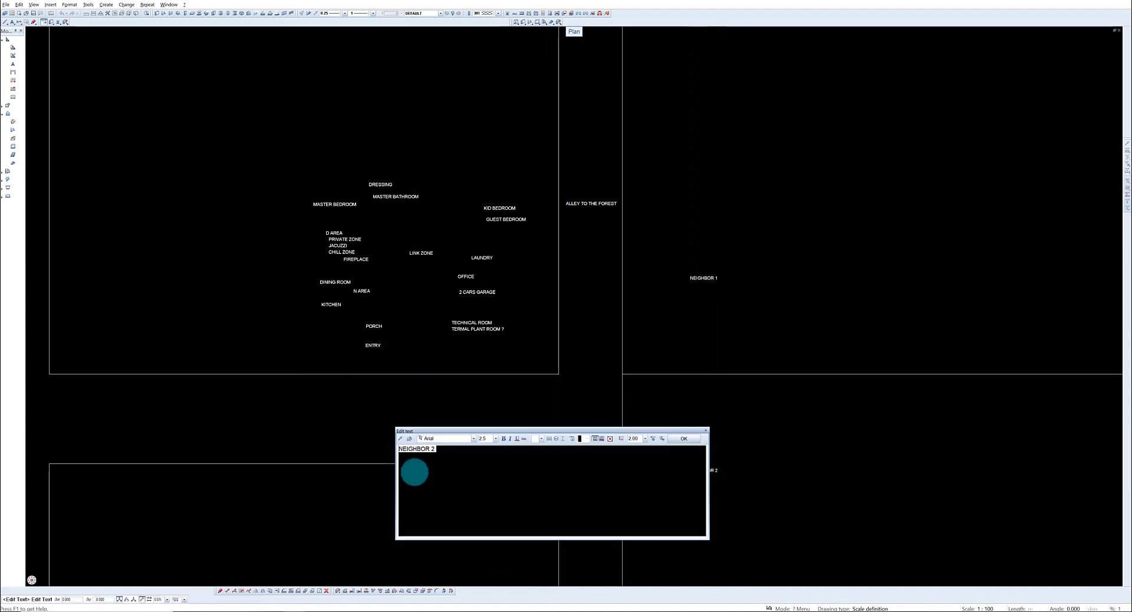
click(694, 439)
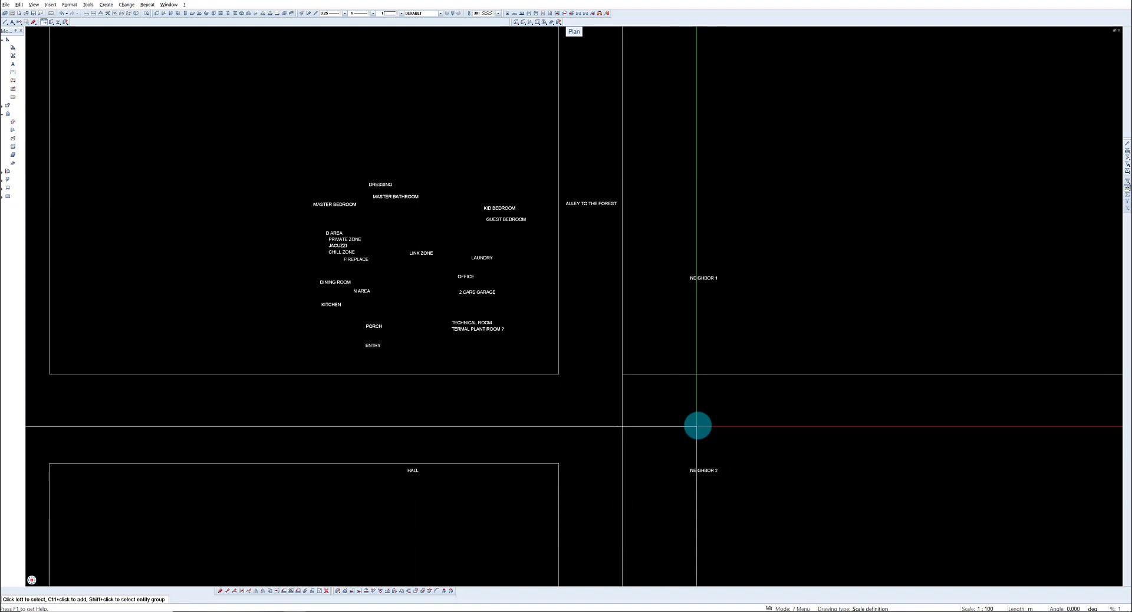
Step: Copy the ALLEY TO THE FOREST label straight down the lane beside the second plot and shorten its text to ALLEY
click(270, 590)
click(568, 208)
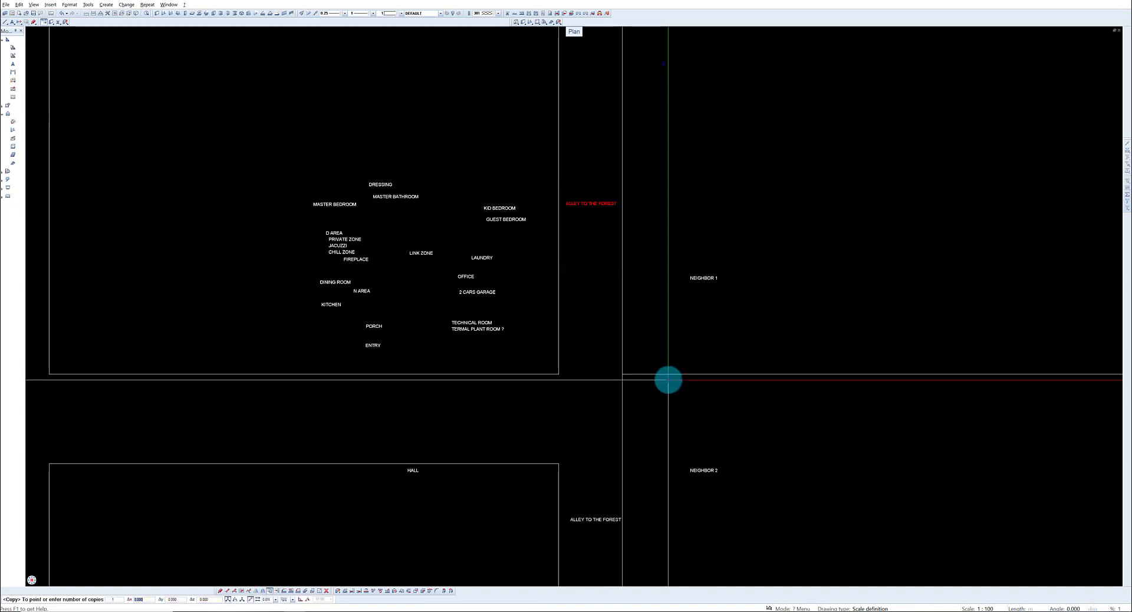
key(Escape)
key(Escape)
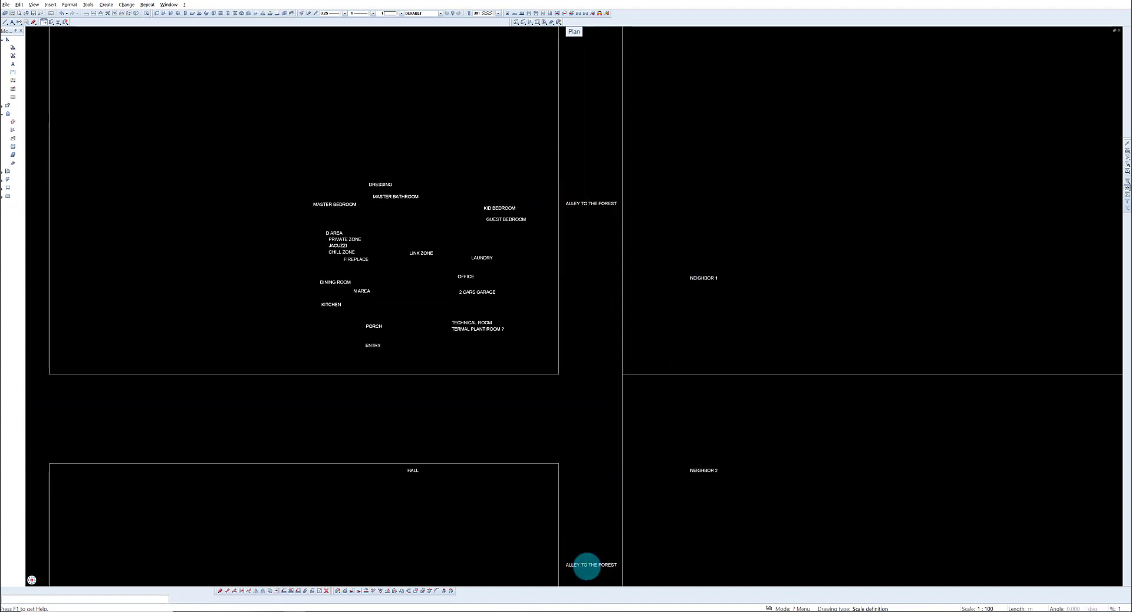
double_click(586, 567)
click(684, 438)
Step: Copy the ALLEY label into the empty upper part of the main plot and change its text to FOREST
click(271, 590)
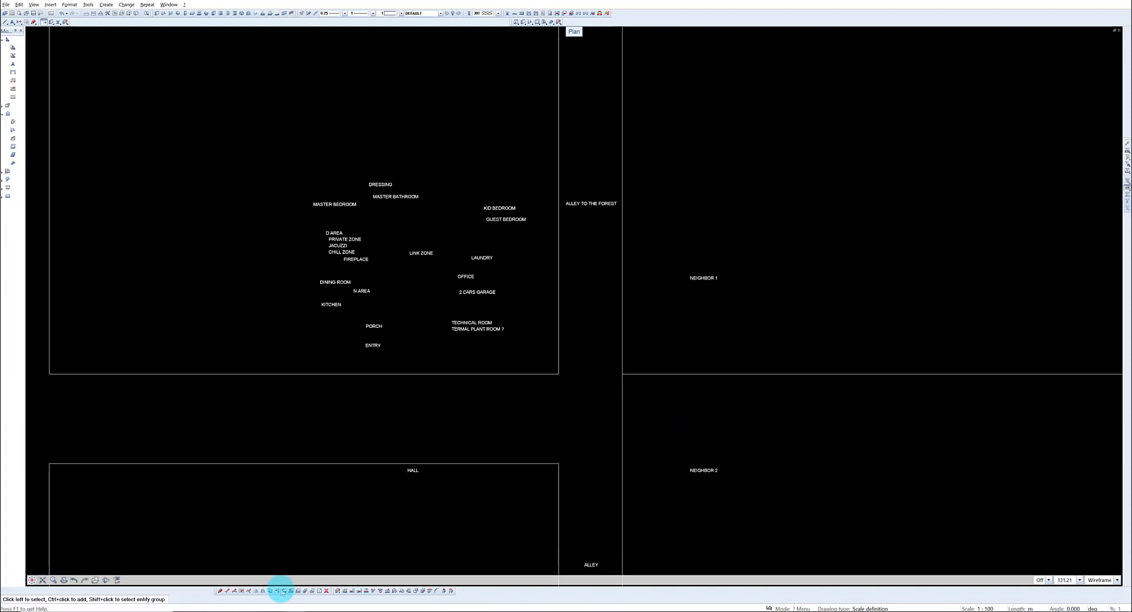
click(592, 564)
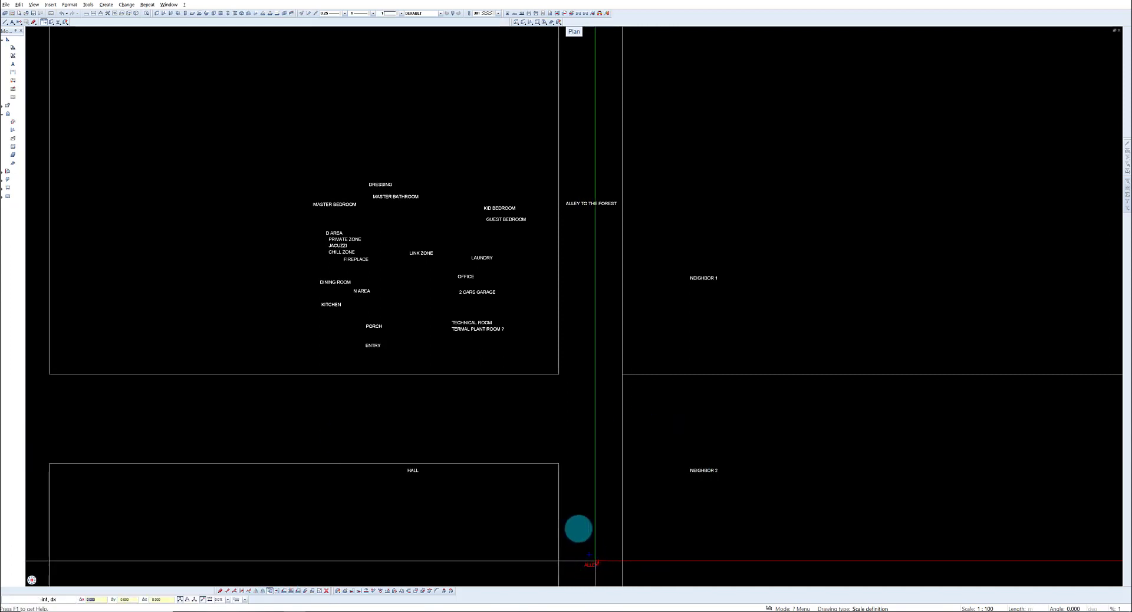
click(595, 561)
middle_drag(413, 45, 458, 329)
scroll(458, 180, down, 1)
middle_drag(458, 180, 476, 246)
click(484, 234)
key(Escape)
key(Escape)
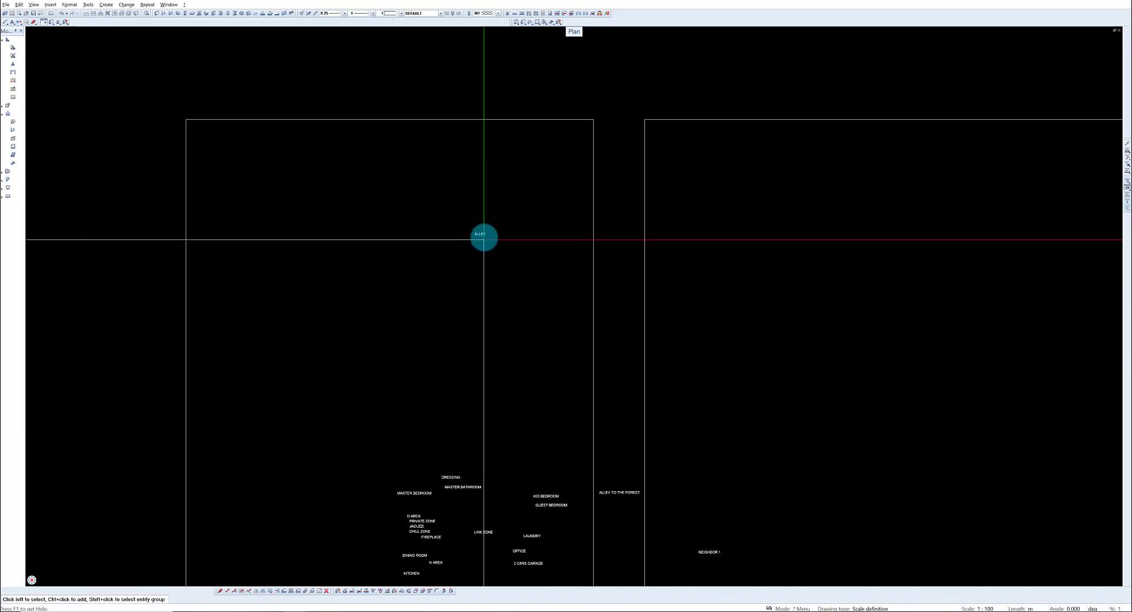
double_click(481, 235)
text(FOREST)
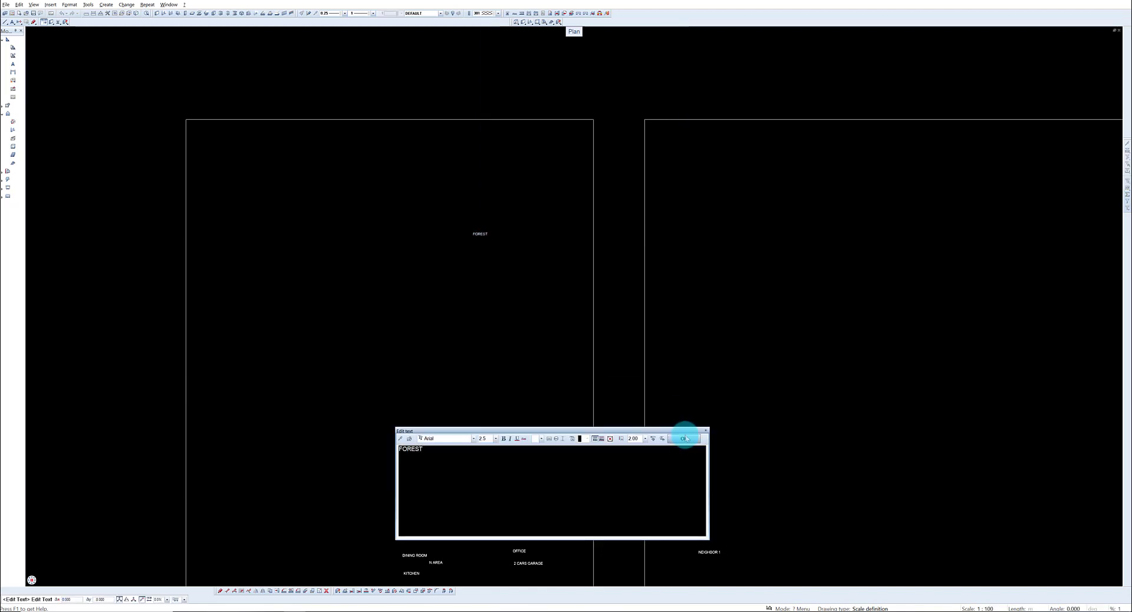
click(684, 437)
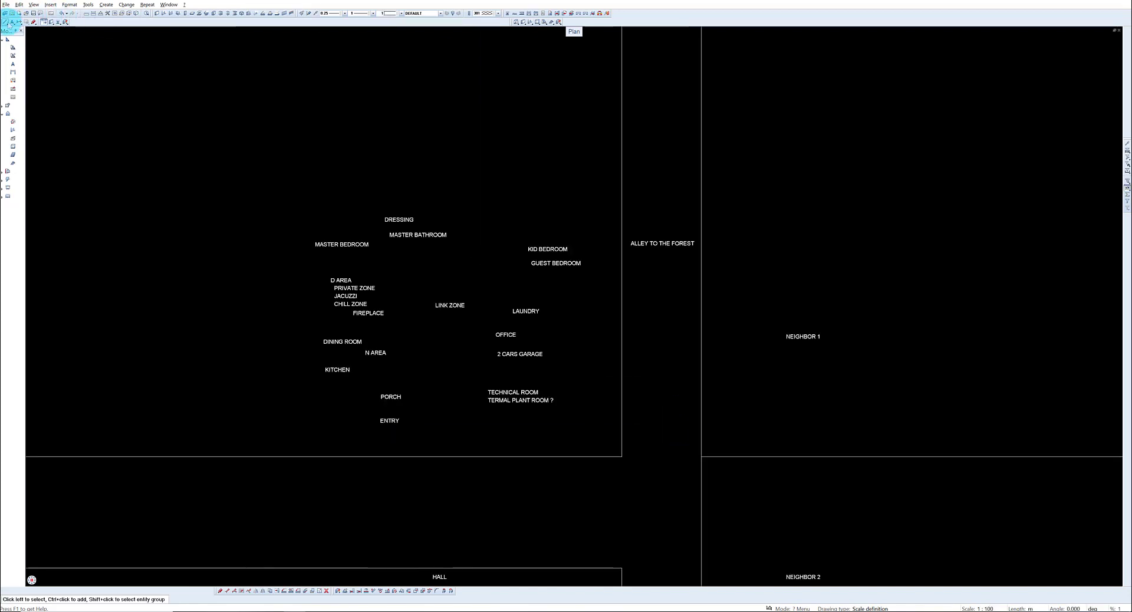
Step: Draw a wide ellipse by midpoint and radii above the room labels, enclosing DRESSING and MASTER BATHROOM
click(5, 22)
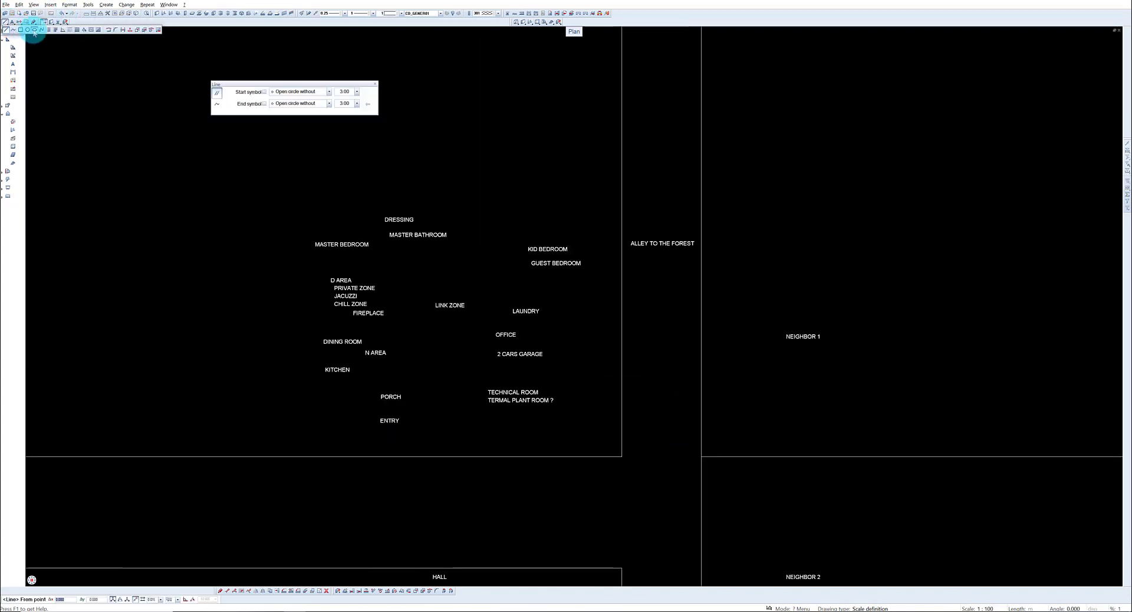
click(34, 29)
click(459, 194)
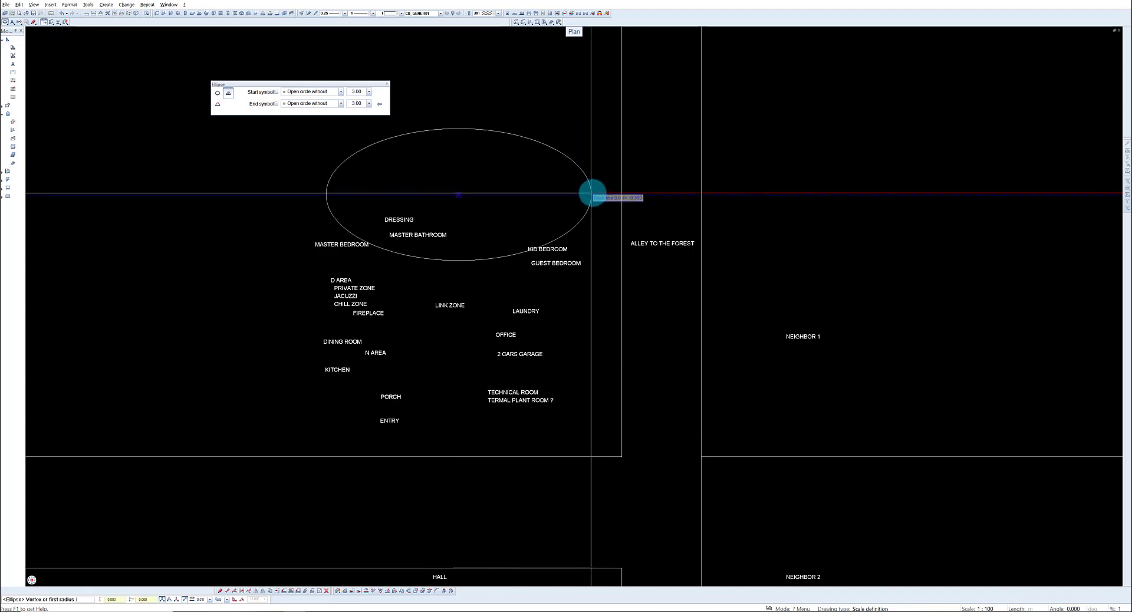
click(597, 194)
click(566, 243)
Step: Draw a tall ellipse around the laundry, office, garage and technical room labels, and a smaller upright one around LINK ZONE
click(525, 324)
click(525, 439)
click(467, 342)
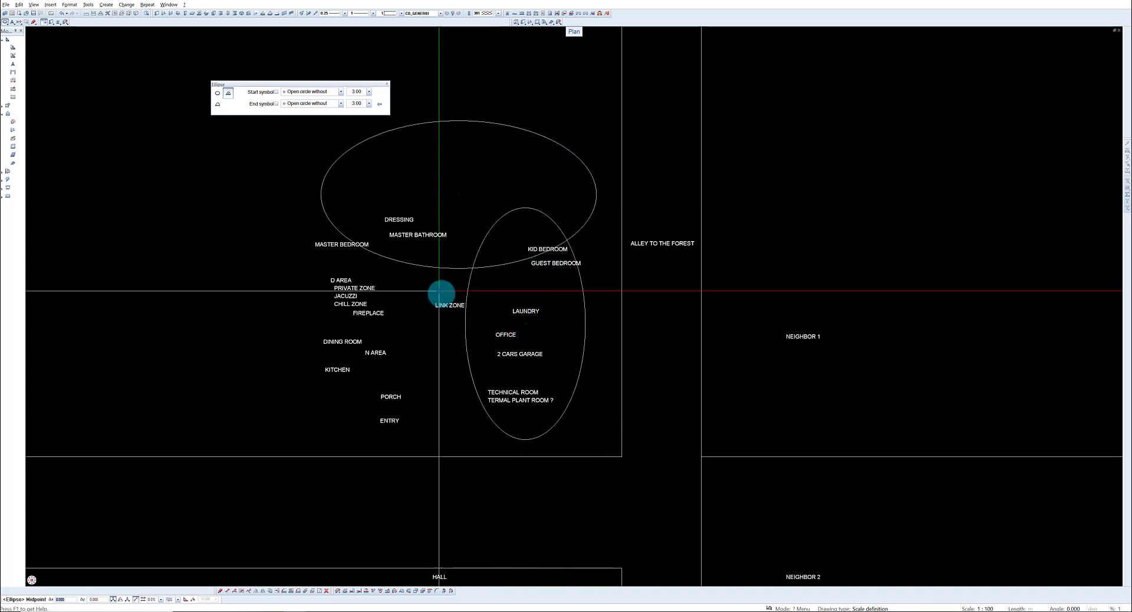
click(448, 315)
click(448, 379)
click(420, 383)
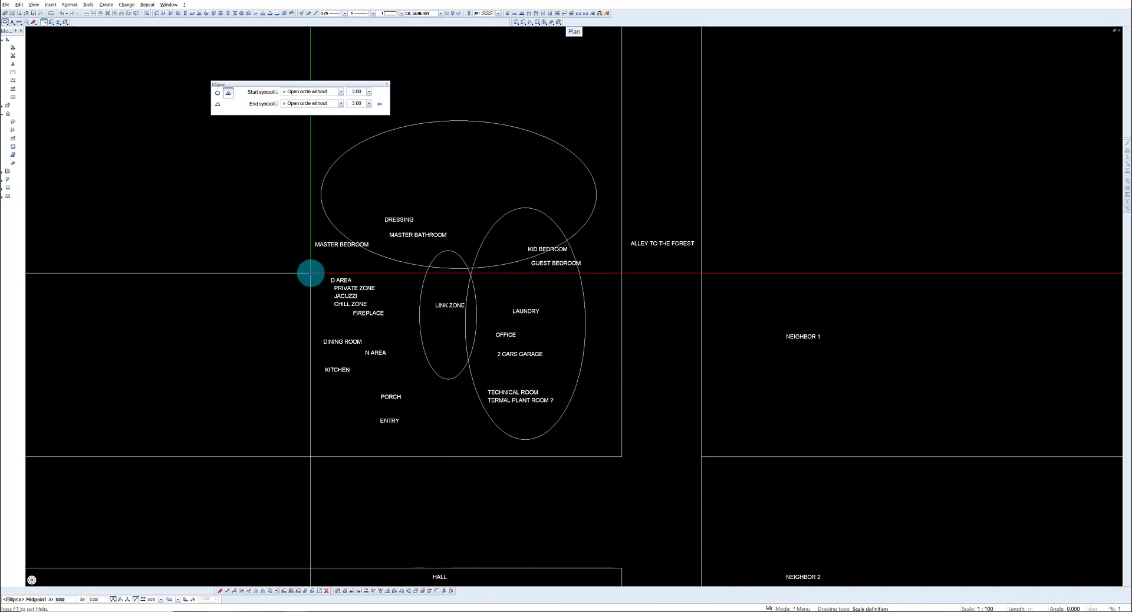
Step: Draw a horizontal ellipse around the PRIVATE ZONE, JACUZZI, CHILL ZONE and FIREPLACE labels, slightly overlapping the link zone ellipse
middle_drag(311, 273, 366, 277)
middle_drag(399, 347, 405, 302)
click(435, 251)
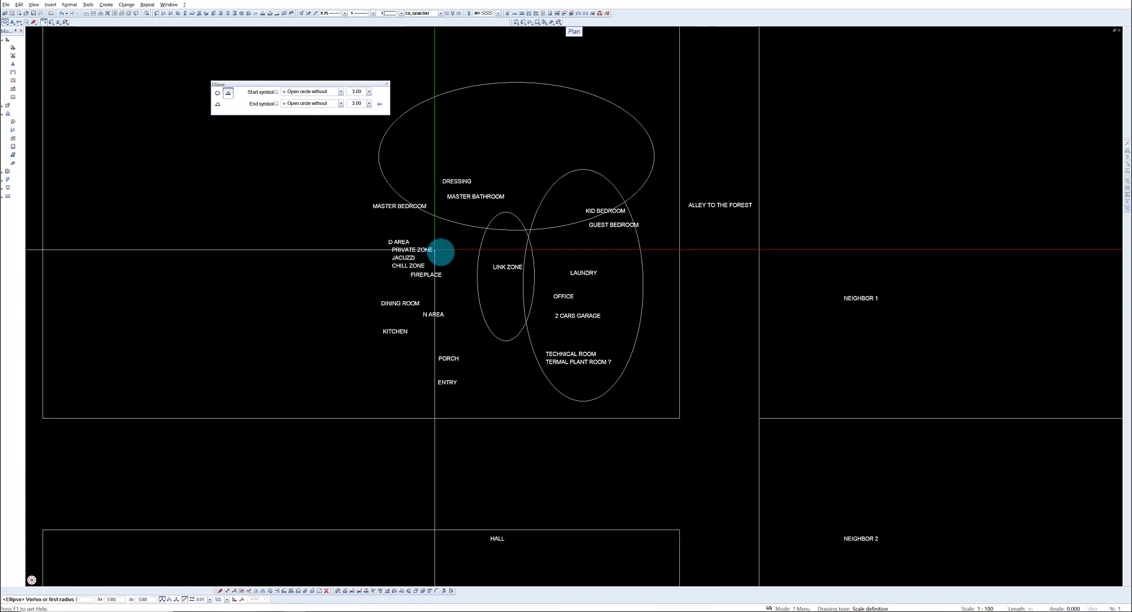
click(512, 253)
click(512, 289)
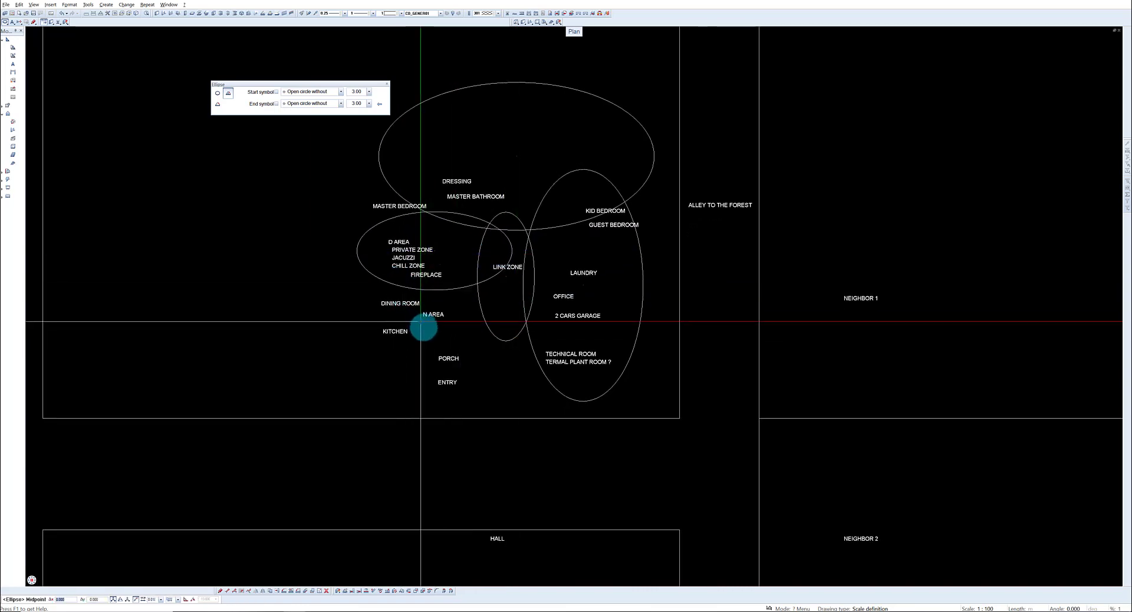
Step: Draw a horizontal ellipse around the DINING ROOM and KITCHEN labels, overlapping the private zone and link zone ellipses
click(421, 322)
click(500, 322)
click(425, 364)
scroll(546, 494, up, 2)
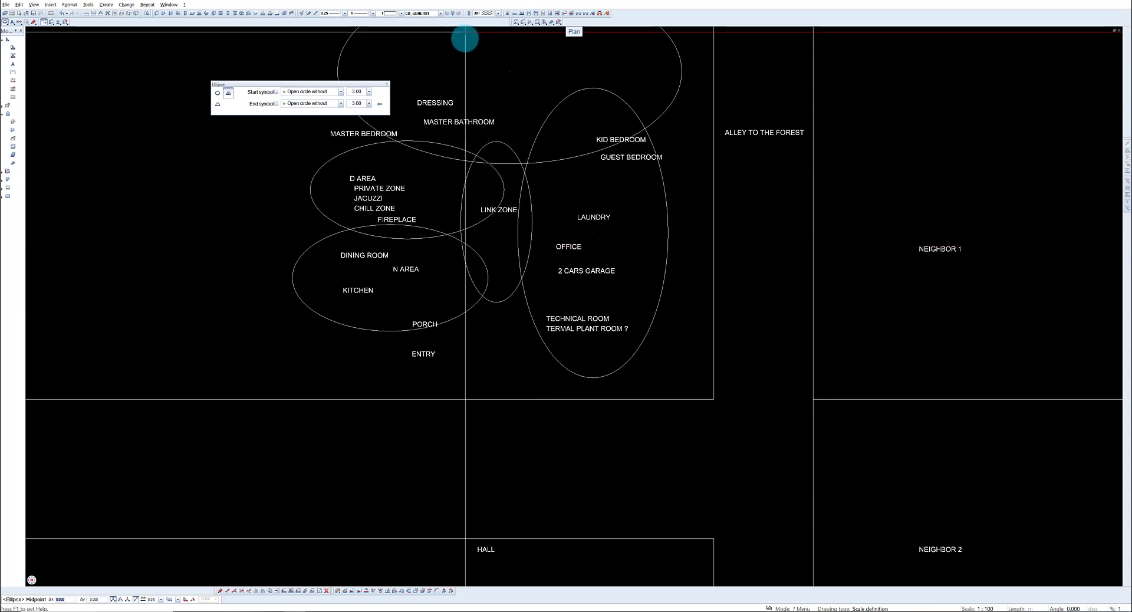
Step: Place a vertical north arrow symbol from the North arrows and scale bars library in the empty plot area beside the bubbles
key(Escape)
right_click(653, 23)
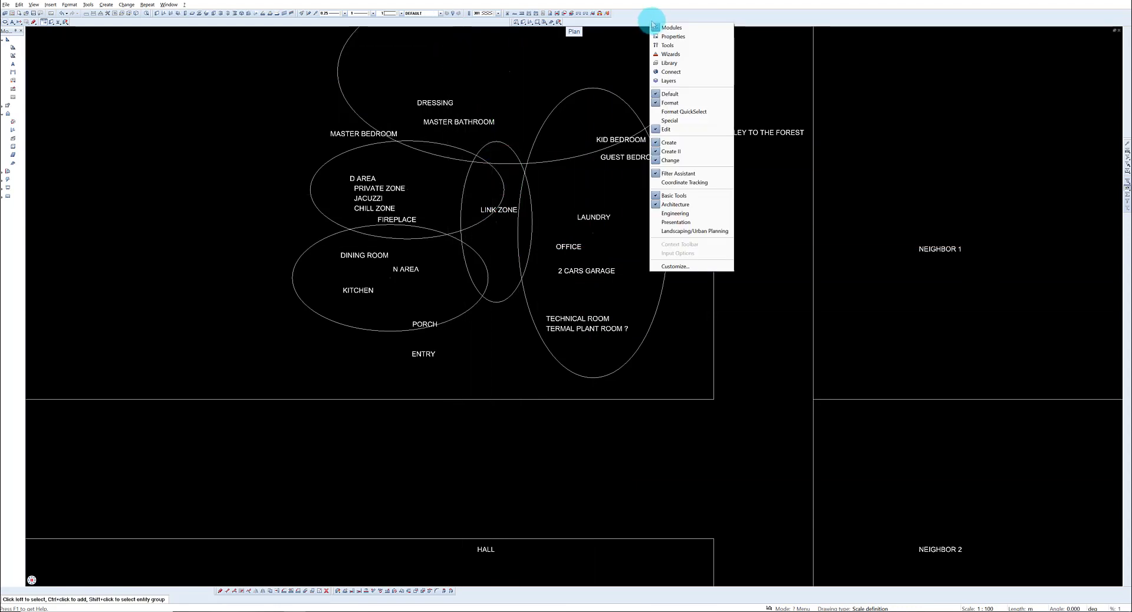
click(668, 64)
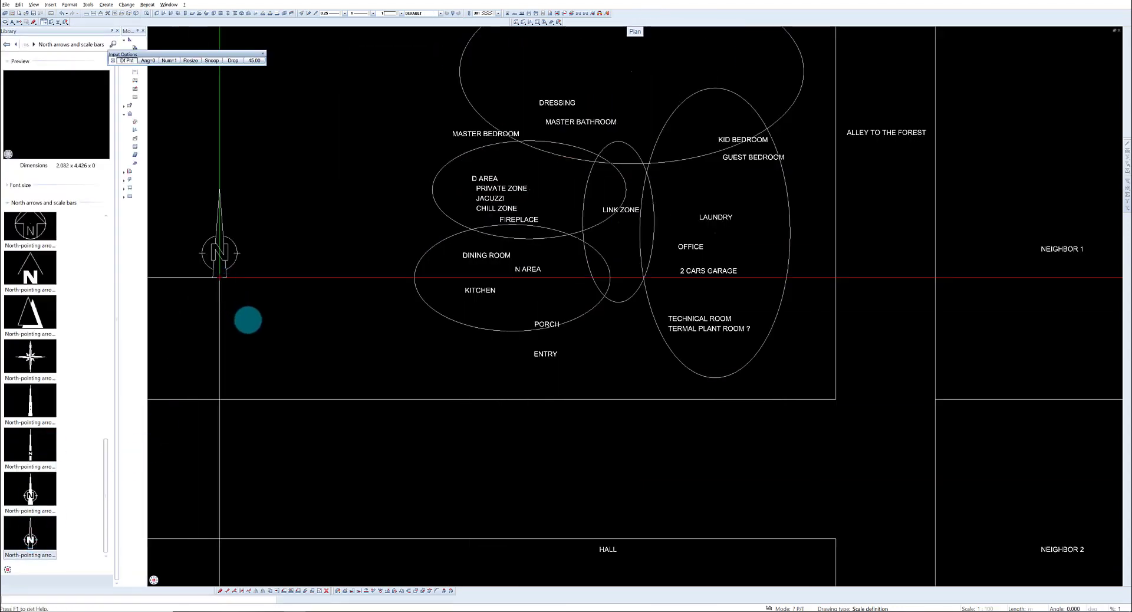
click(220, 259)
Step: Rotate the north arrow clockwise so that it points diagonally down toward the right
click(283, 591)
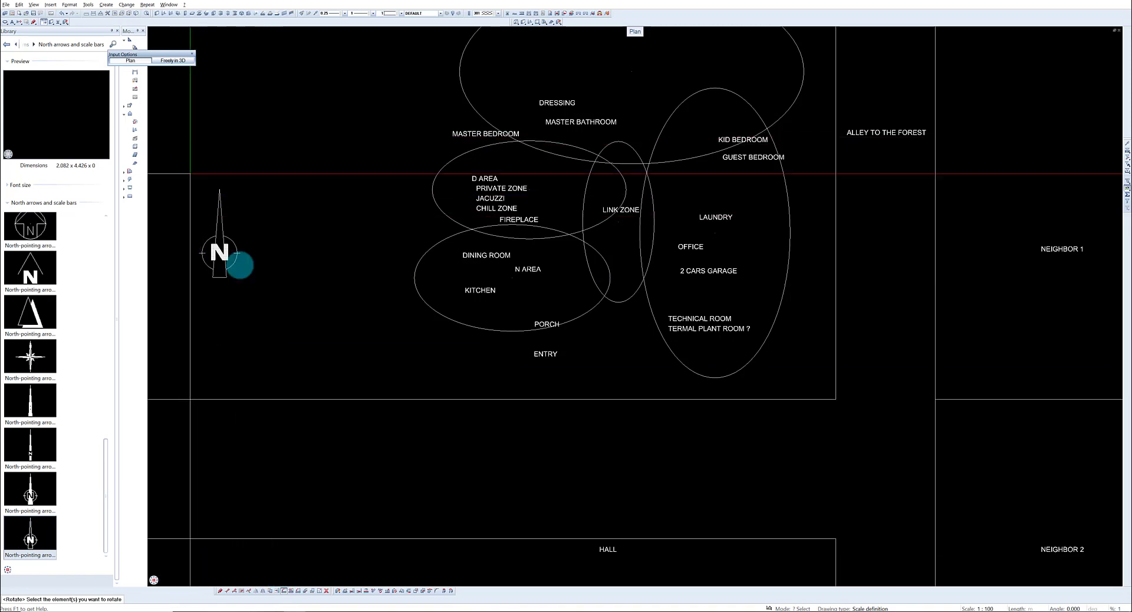
click(220, 272)
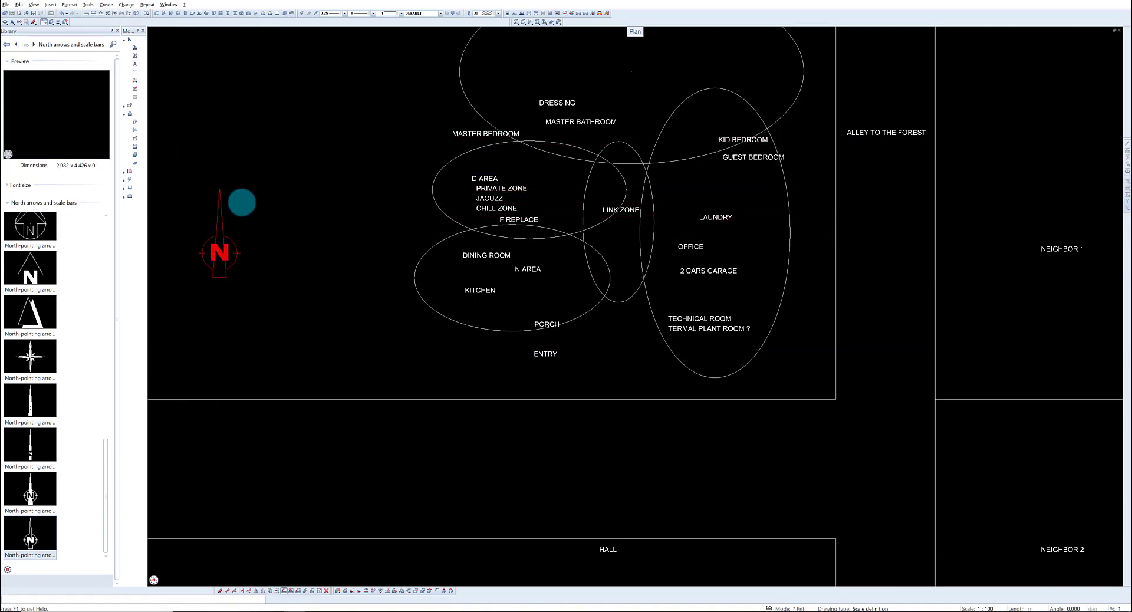
click(240, 202)
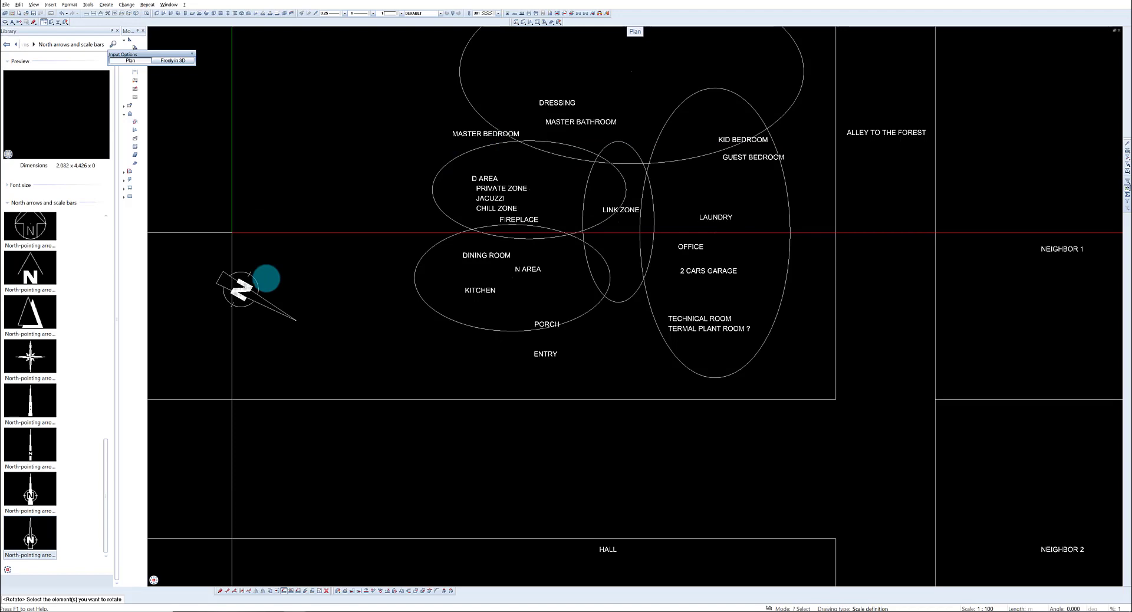
Step: Move the rotated north arrow to the upper-left corner area of the plot
scroll(266, 278, down, 3)
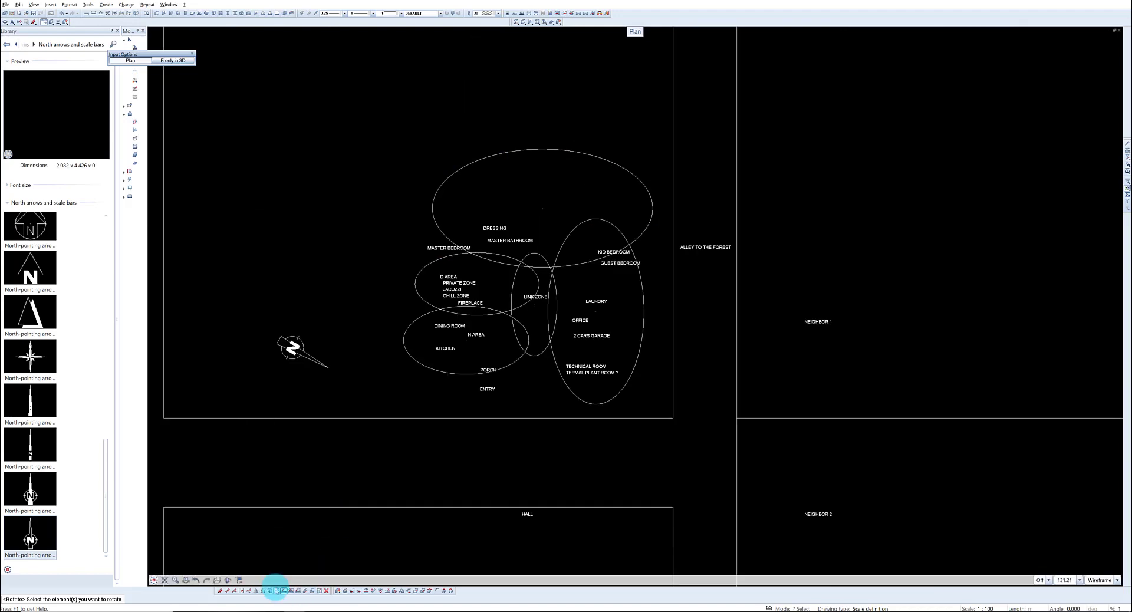
scroll(229, 257, up, 3)
drag(229, 257, 309, 407)
click(296, 372)
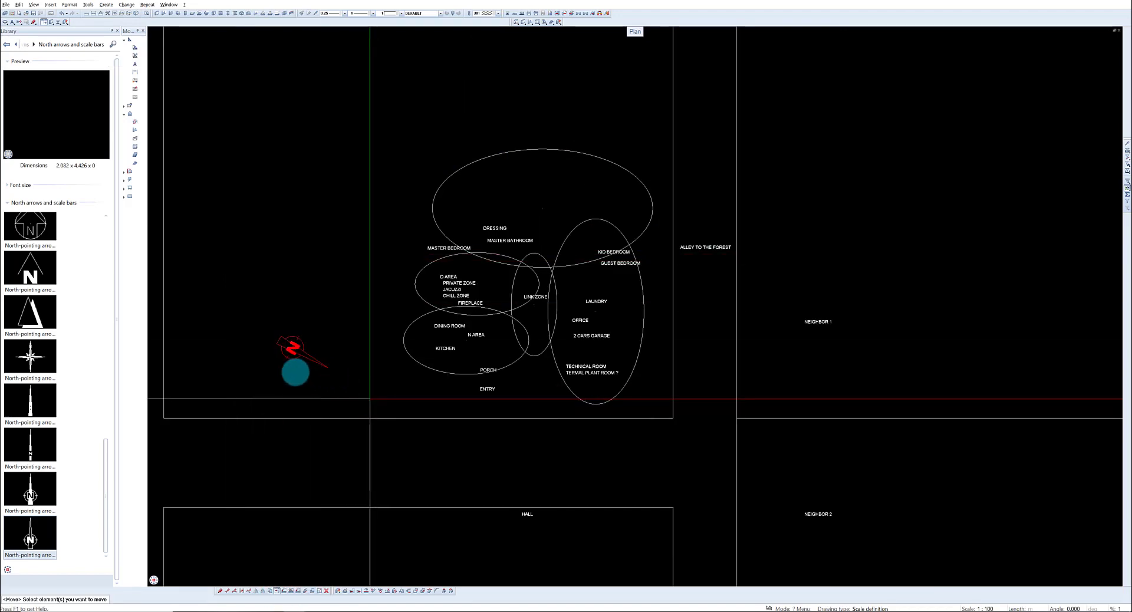
scroll(331, 437, down, 3)
click(308, 219)
Step: Place the S-series W140 (plan) sedan symbol from the 2D vehicles library horizontally in the alley, just above the HALL boundary level
scroll(404, 318, up, 5)
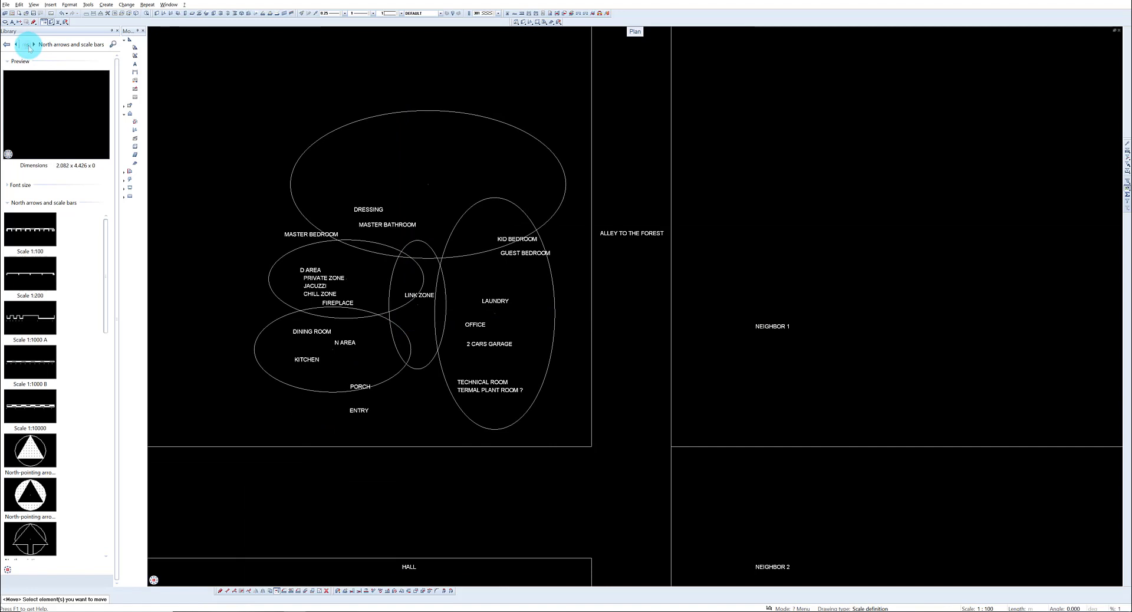
click(28, 46)
click(27, 45)
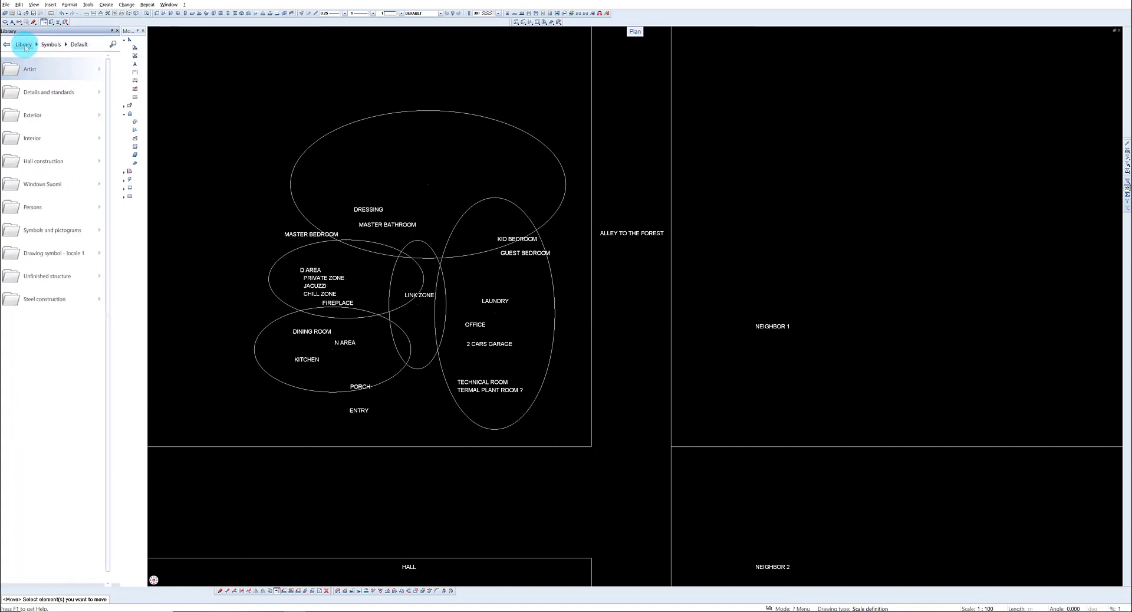
click(49, 116)
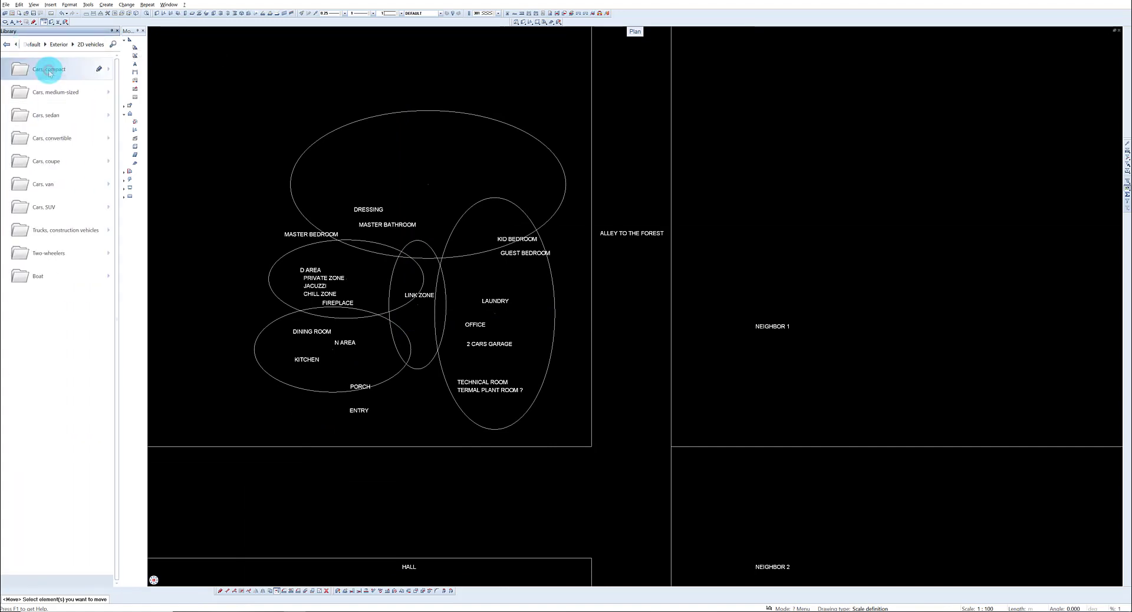
click(54, 115)
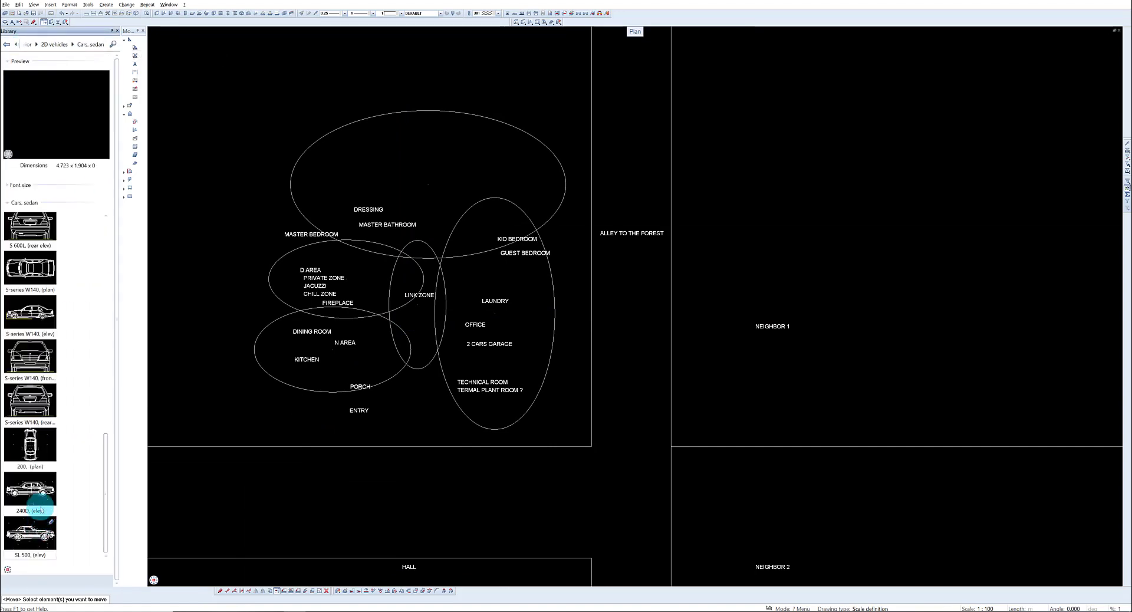
scroll(37, 436, up, 2)
click(30, 356)
middle_drag(496, 436, 403, 208)
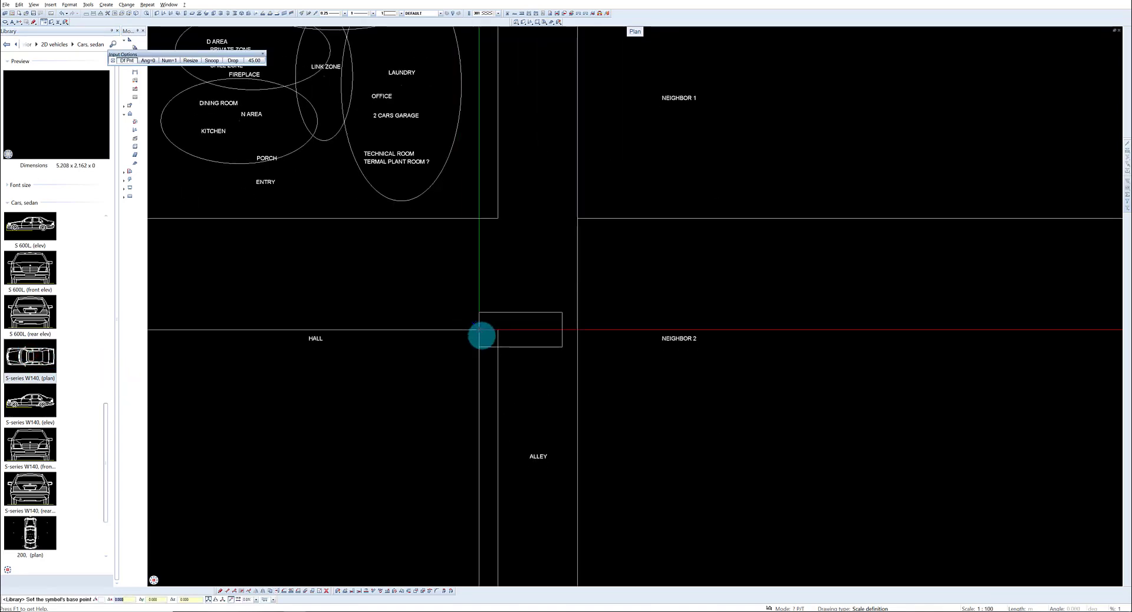
click(495, 285)
key(Escape)
Step: Place the all-terrain vehicle plan symbol from the SUV library in the alley directly below the sedan
click(56, 45)
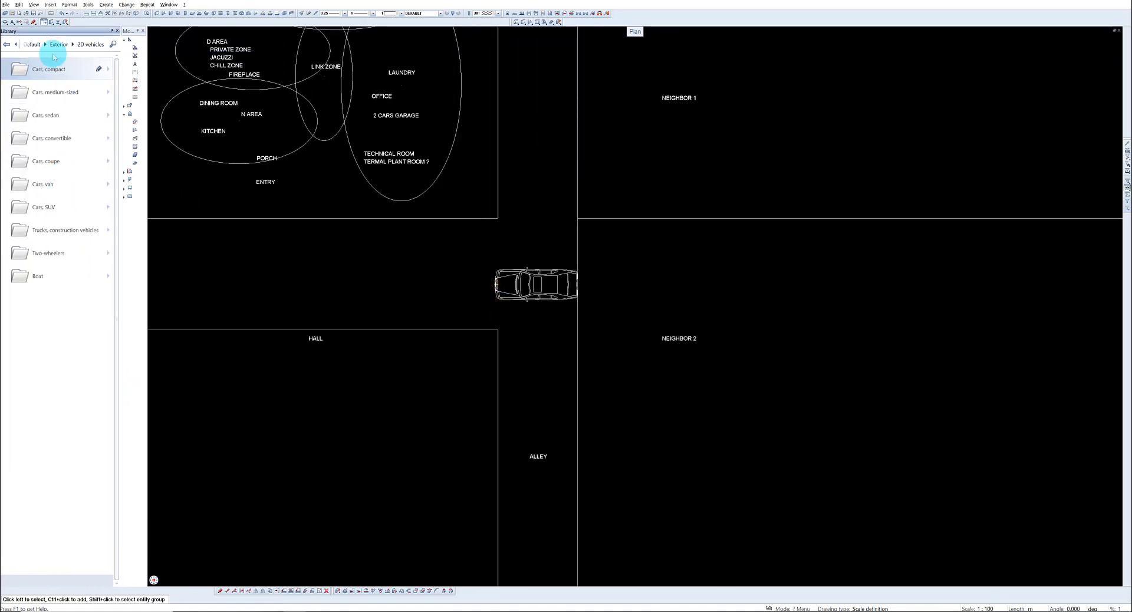
click(48, 204)
click(31, 230)
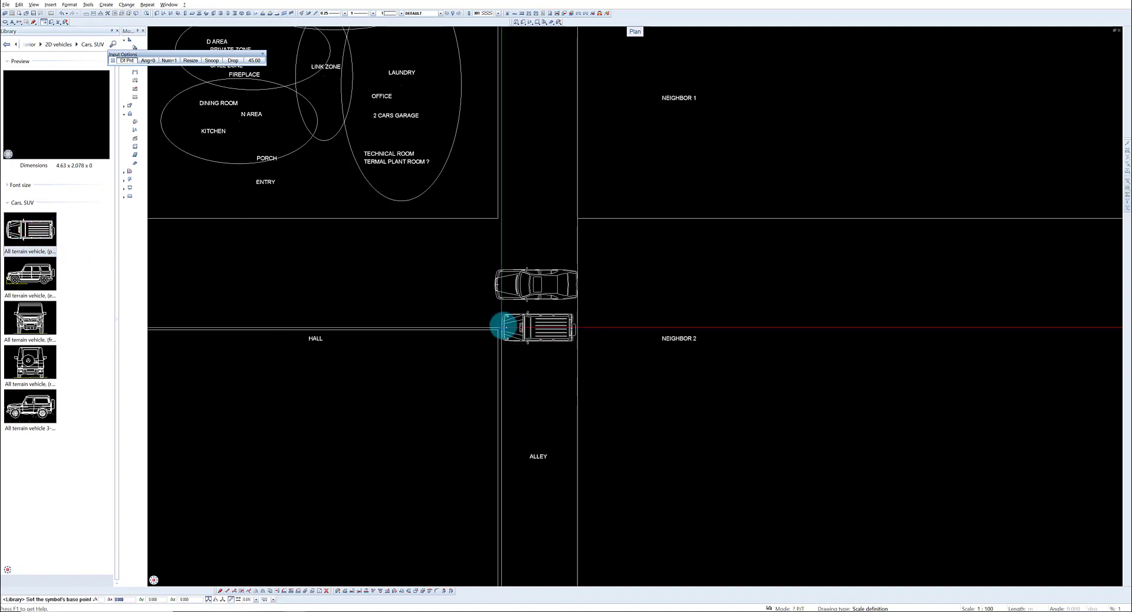
click(505, 325)
key(Escape)
Step: Place Conifer 12, Conifer 7, Conifer 4 and other 2D conifer plan symbols around the plot's upper edge as forest
click(63, 45)
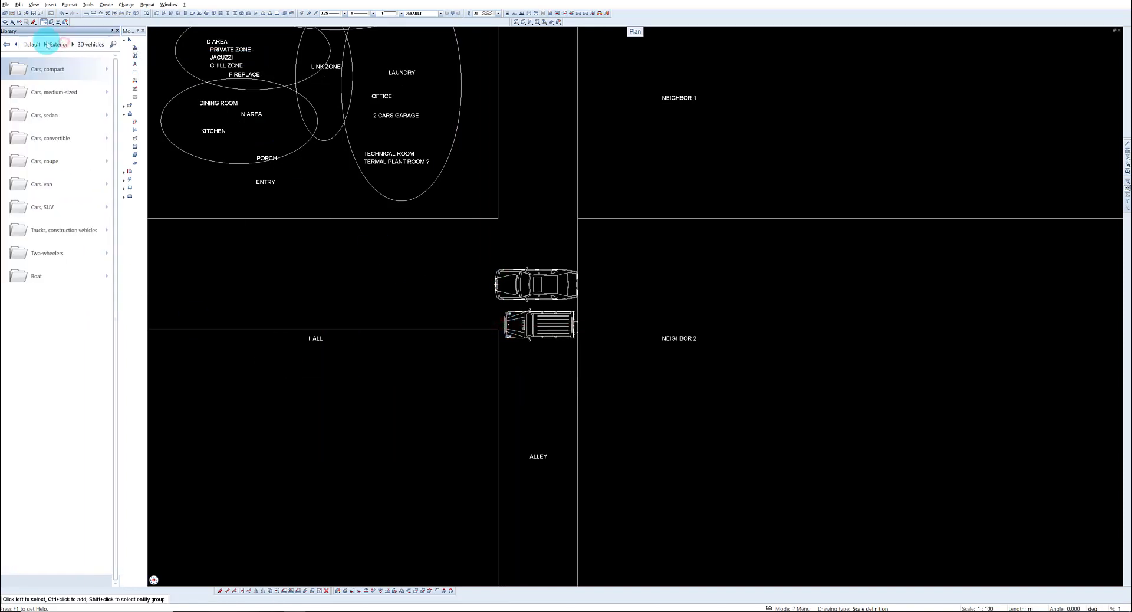
click(59, 46)
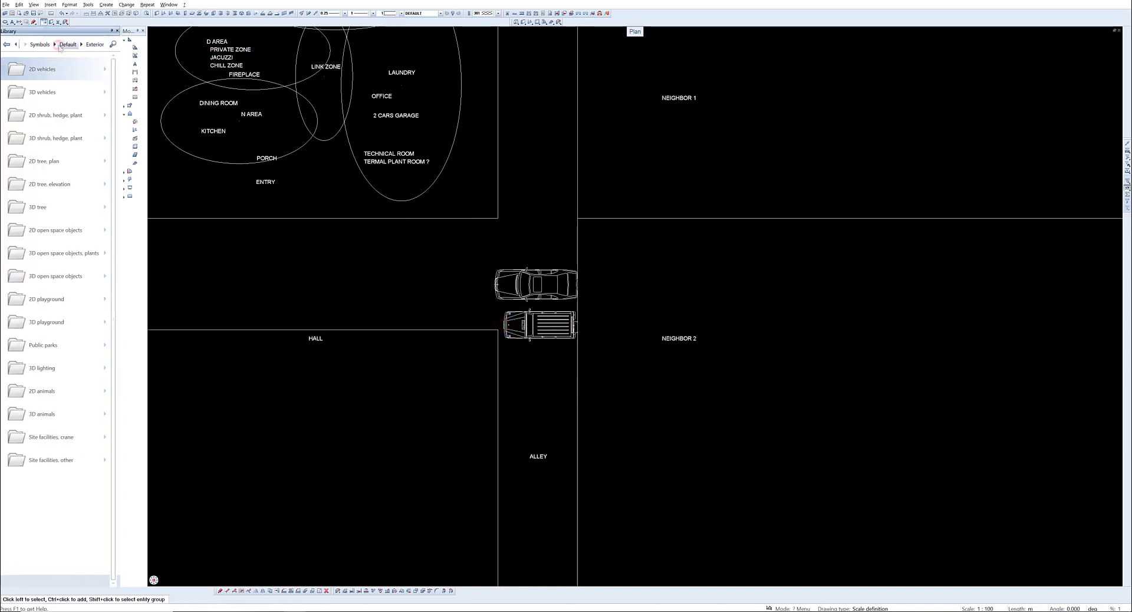
click(50, 161)
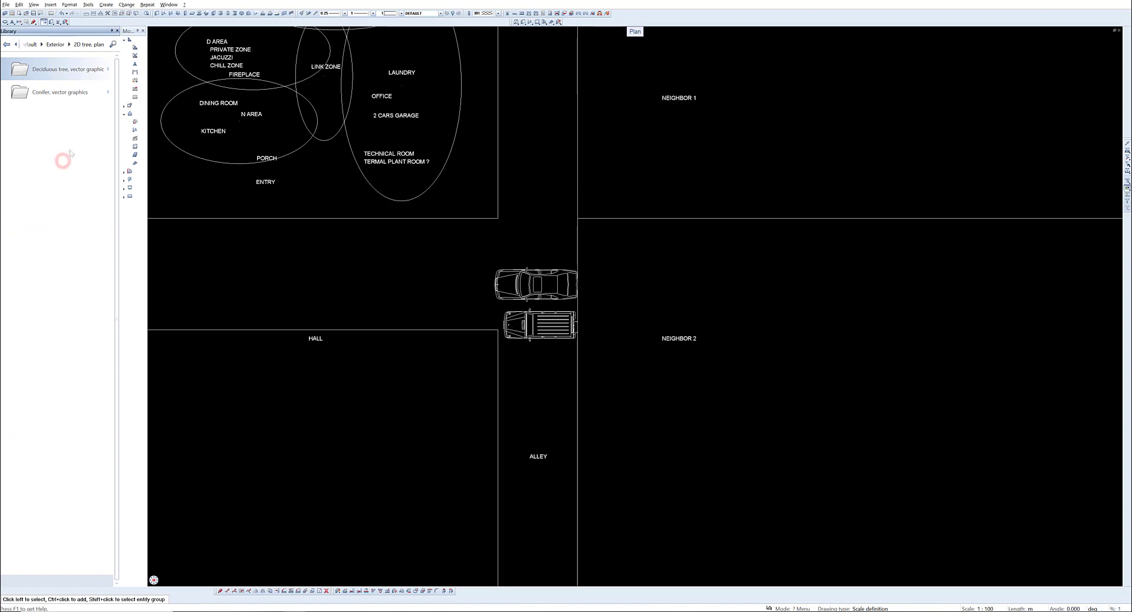
click(60, 93)
scroll(59, 378, down, 5)
click(30, 534)
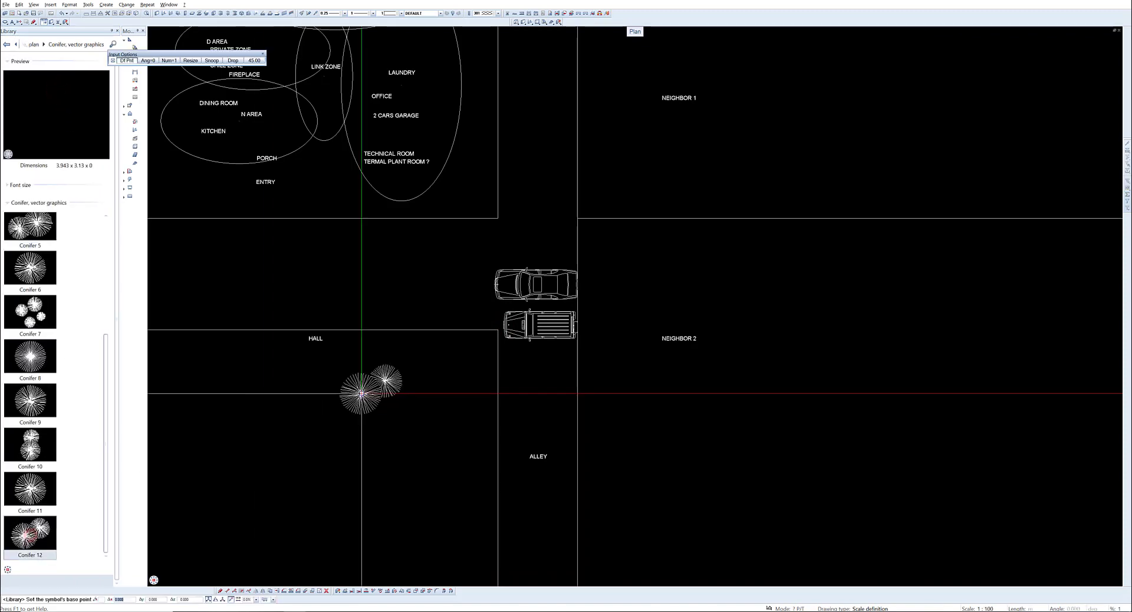
scroll(361, 393, down, 5)
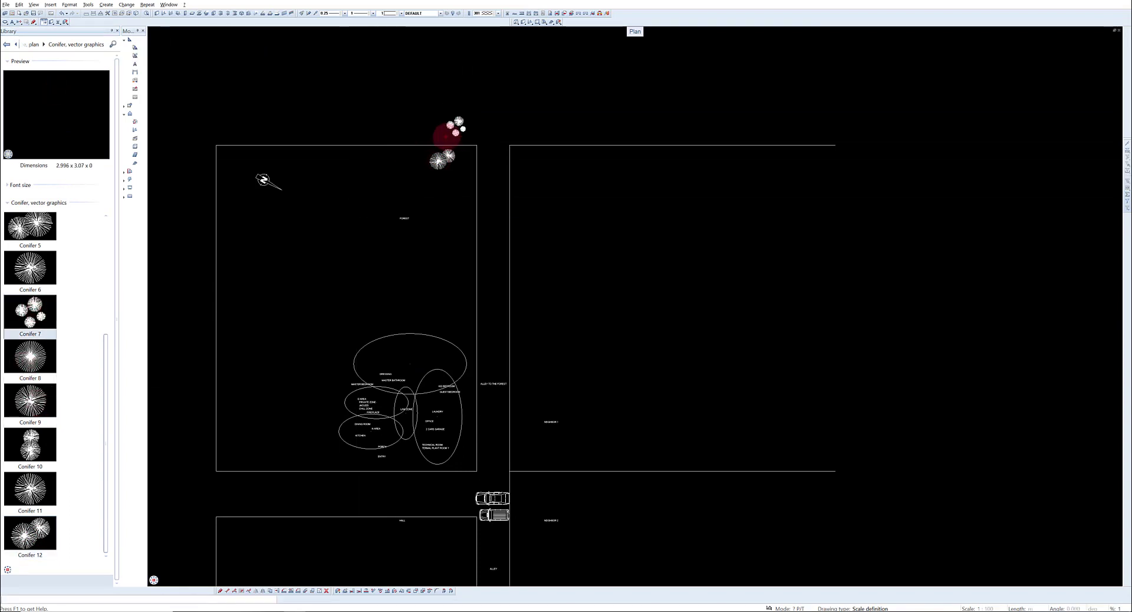
scroll(27, 254, up, 2)
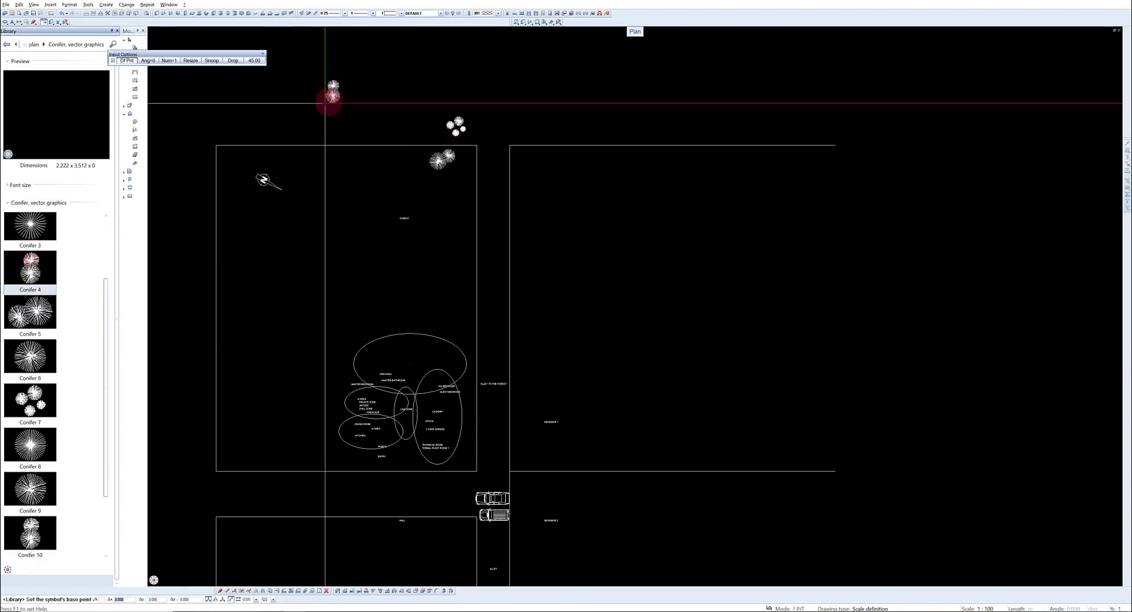
Step: Place the Shrub 8 plan symbol from the 2D shrub, hedge, plant library above the plot, left of the conifers
click(32, 44)
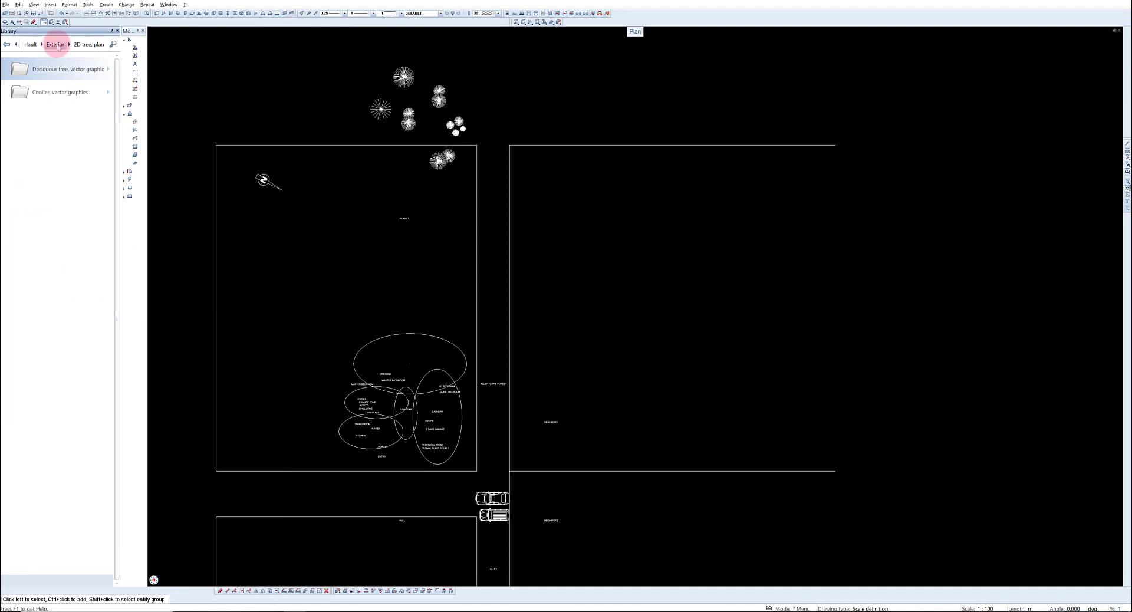
click(56, 44)
click(56, 121)
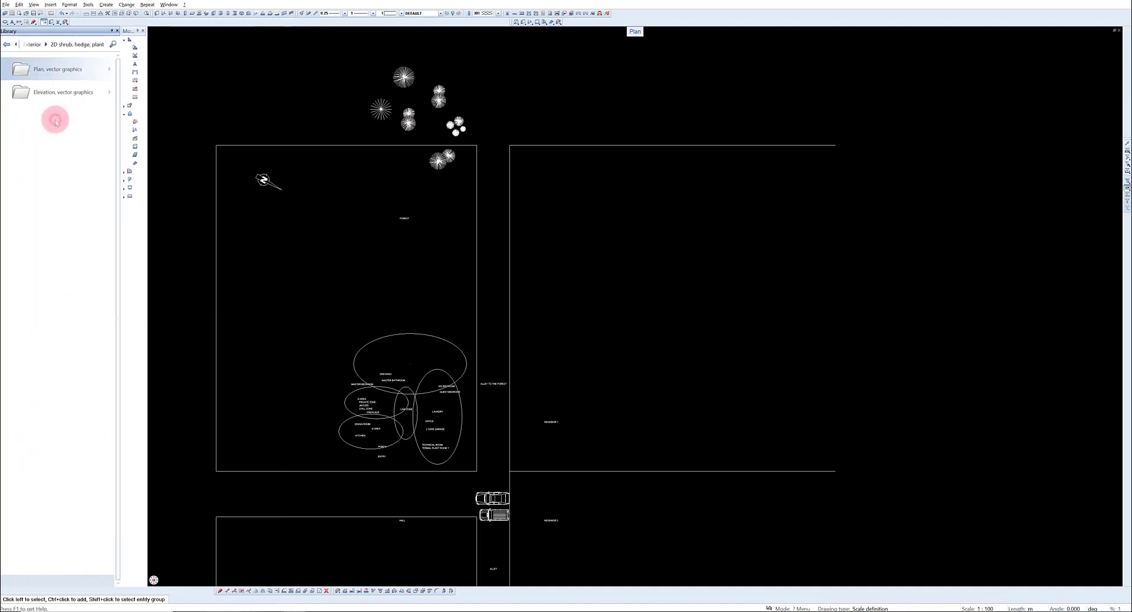
click(57, 70)
scroll(47, 285, down, 5)
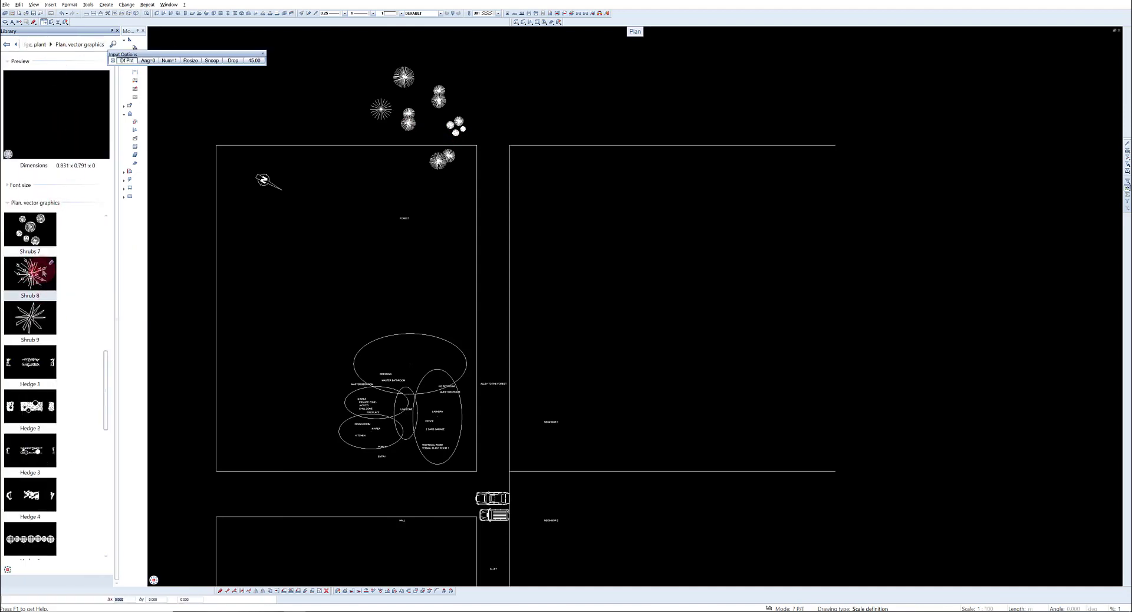
click(321, 120)
key(Escape)
Step: Add Shrub 9, further shrub groups, Plant 1 and Plant 2 around the first shrub, and close the library
scroll(63, 266, down, 1)
scroll(309, 114, up, 7)
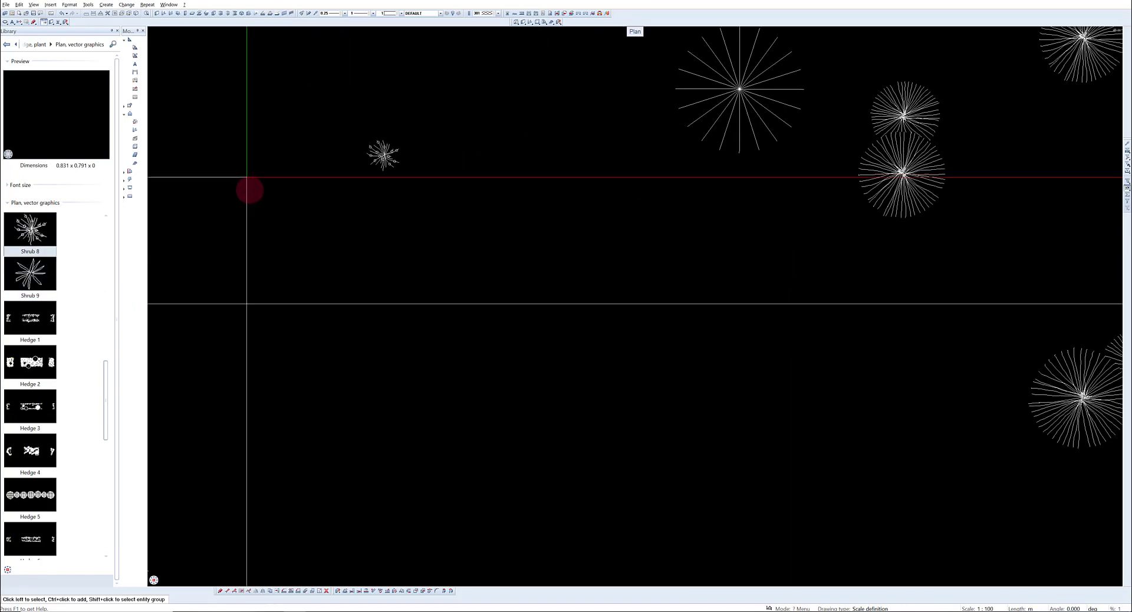
scroll(29, 365, down, 3)
scroll(42, 410, down, 1)
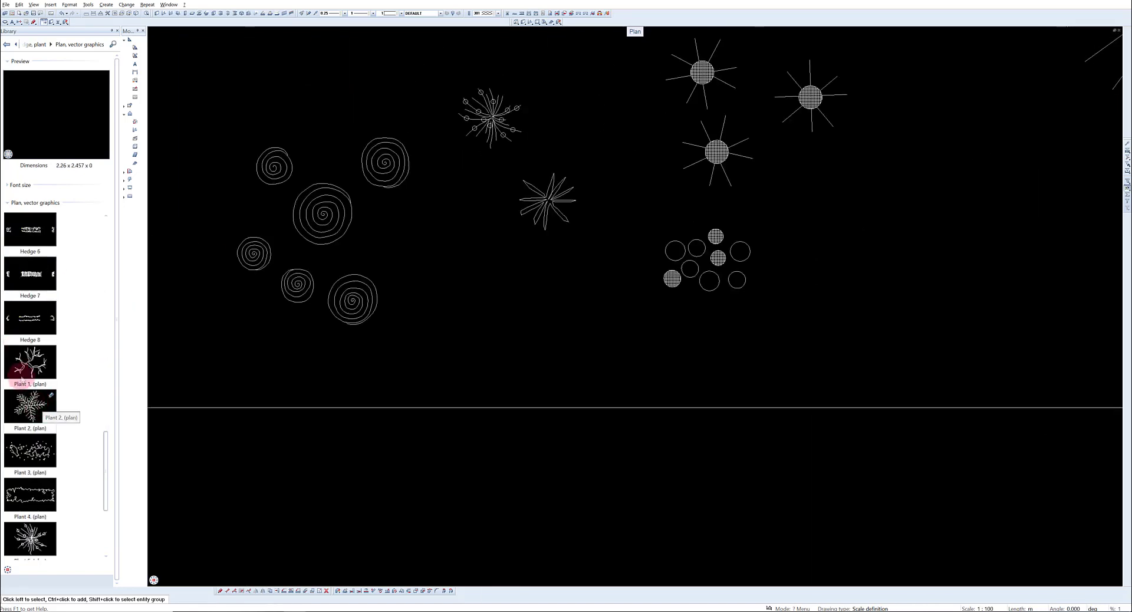
scroll(325, 374, down, 5)
click(29, 44)
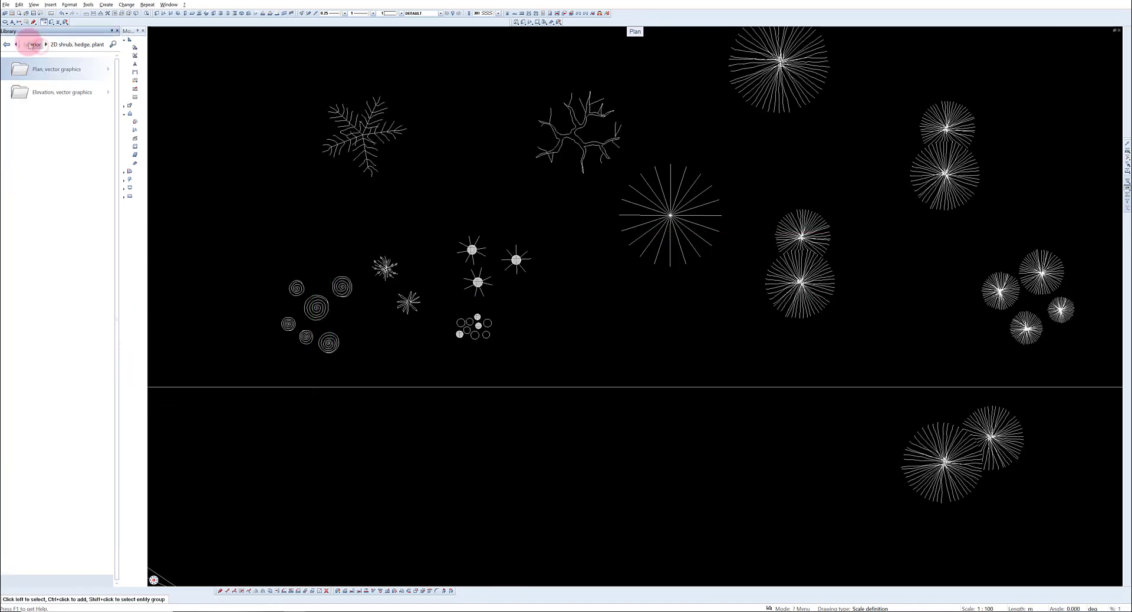
click(117, 31)
Step: Draw a vertical line pointing up to the garage ellipse, with the left half of an arrowhead at its upper end
scroll(413, 433, down, 3)
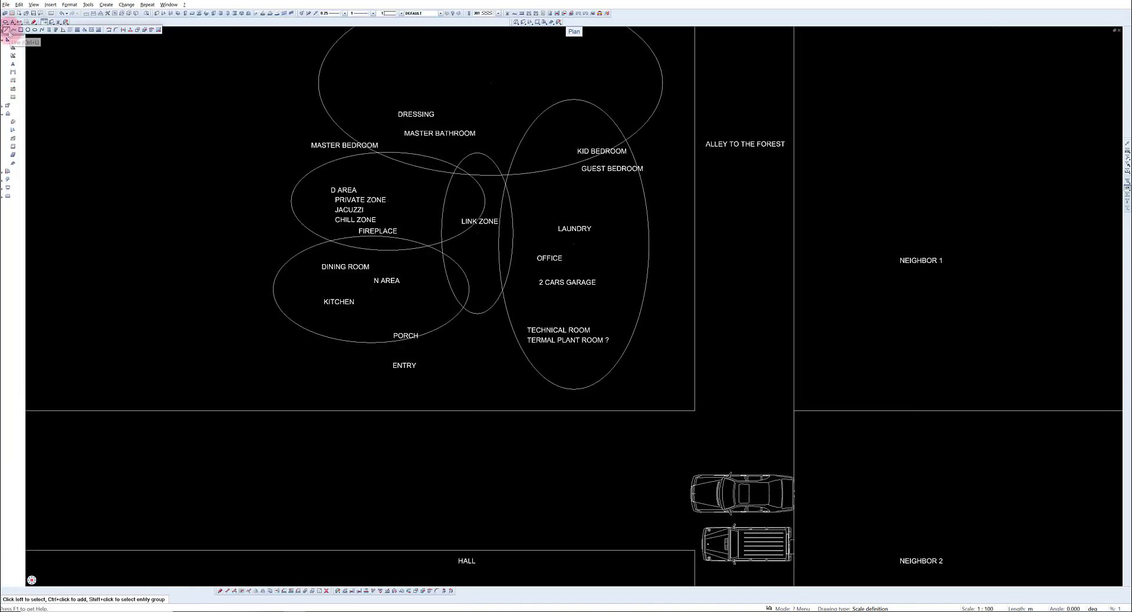
key(l)
click(579, 475)
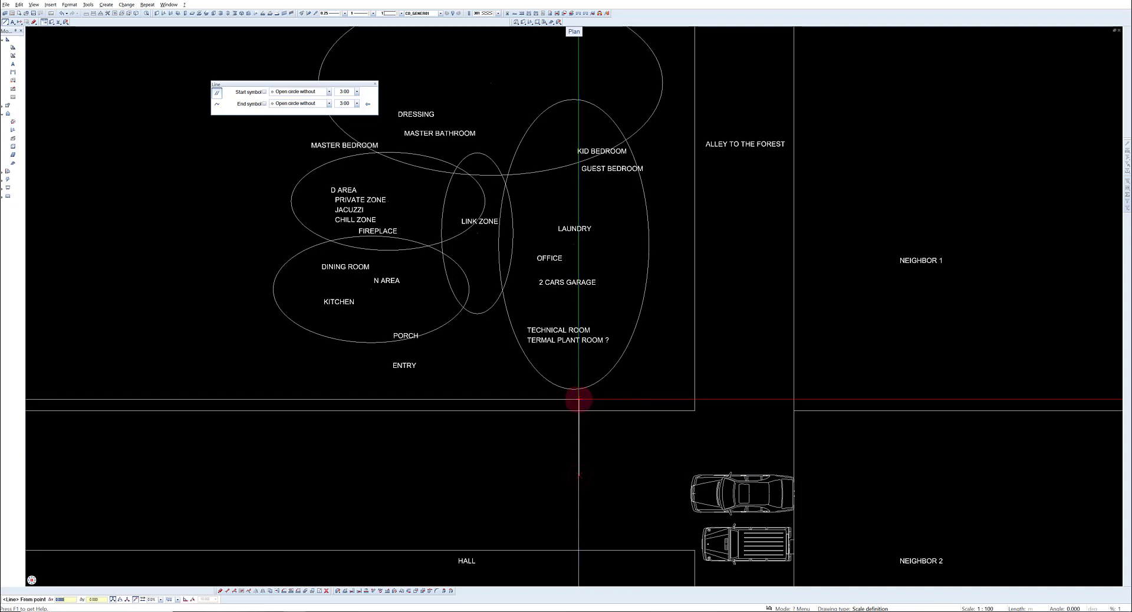
click(580, 400)
click(578, 424)
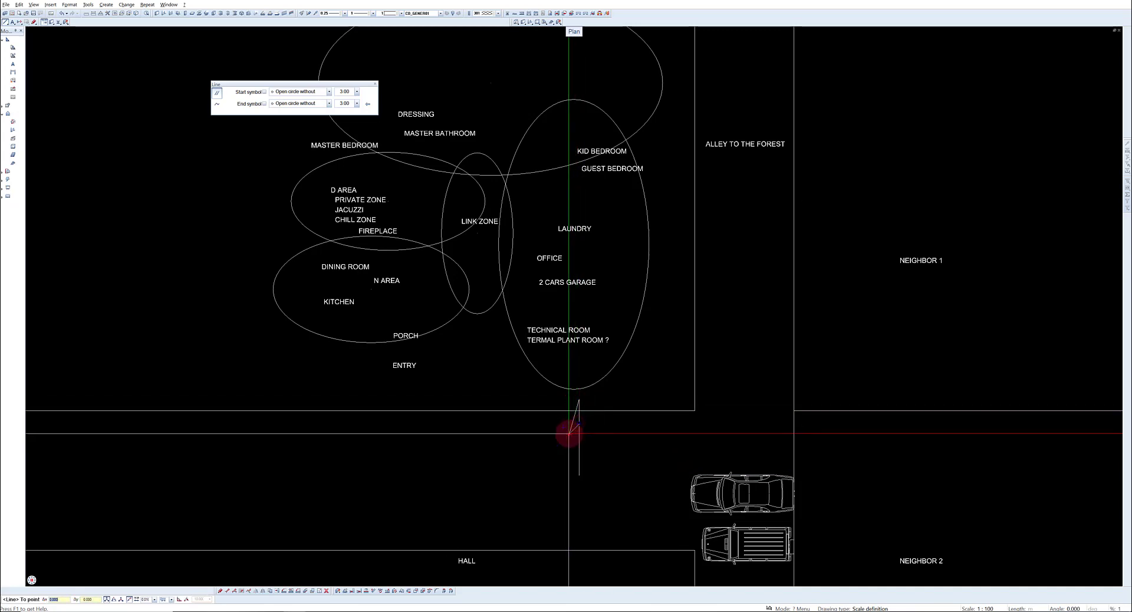
Step: Mirror a copy of the half arrowhead about the vertical line to complete the garage access arrow
click(262, 590)
scroll(472, 469, up, 2)
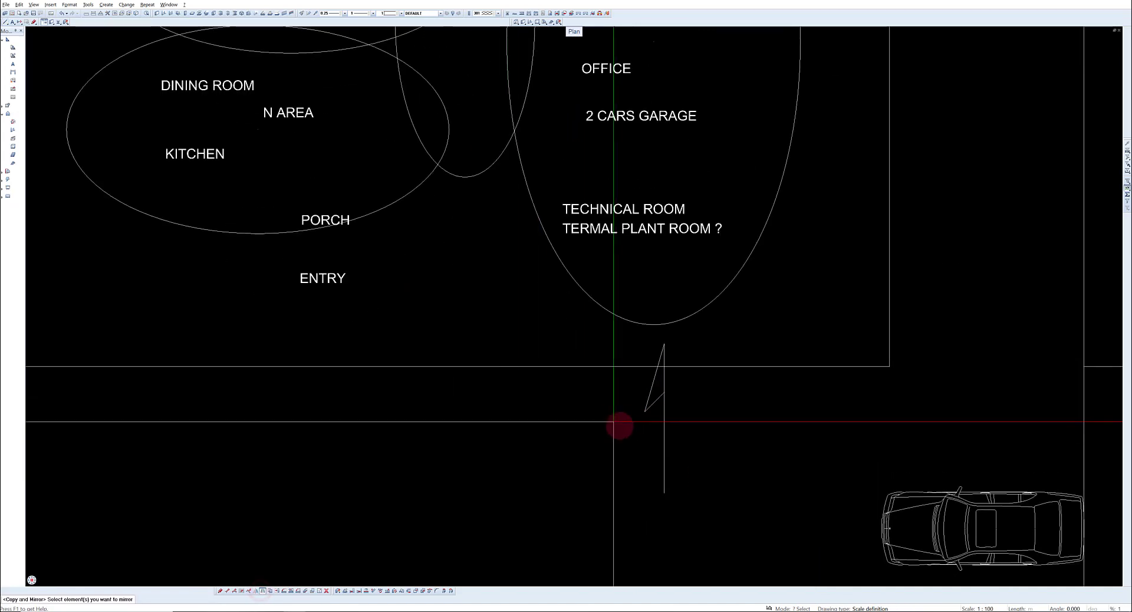
click(664, 435)
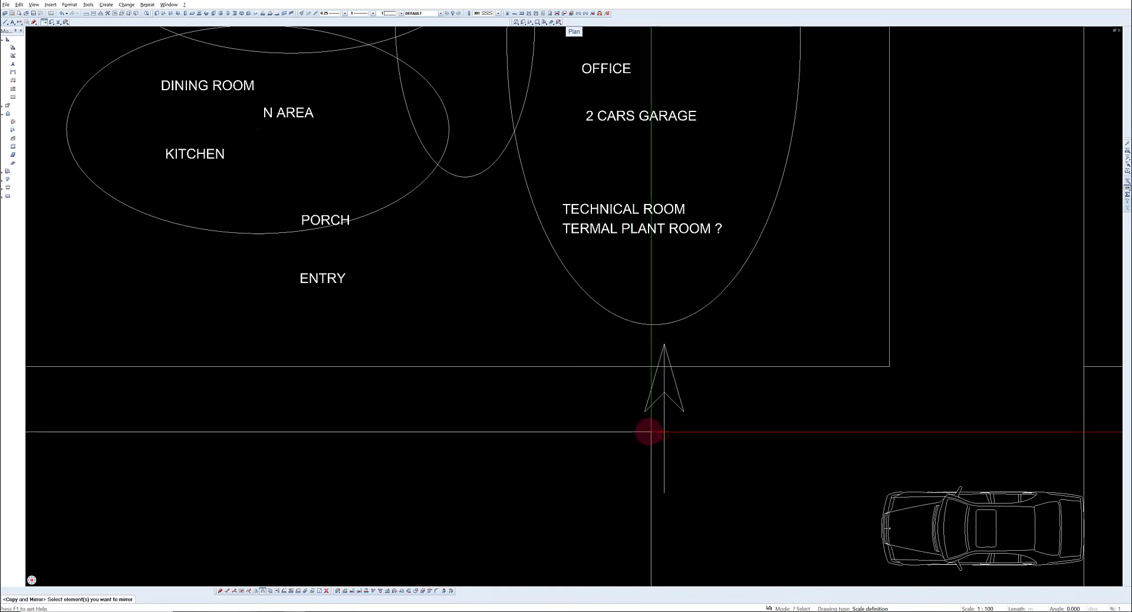
key(Escape)
Step: Move the N AREA label into the upper part of the wide ellipse and D AREA into the dining room and kitchen ellipse
scroll(426, 584, down, 2)
click(326, 359)
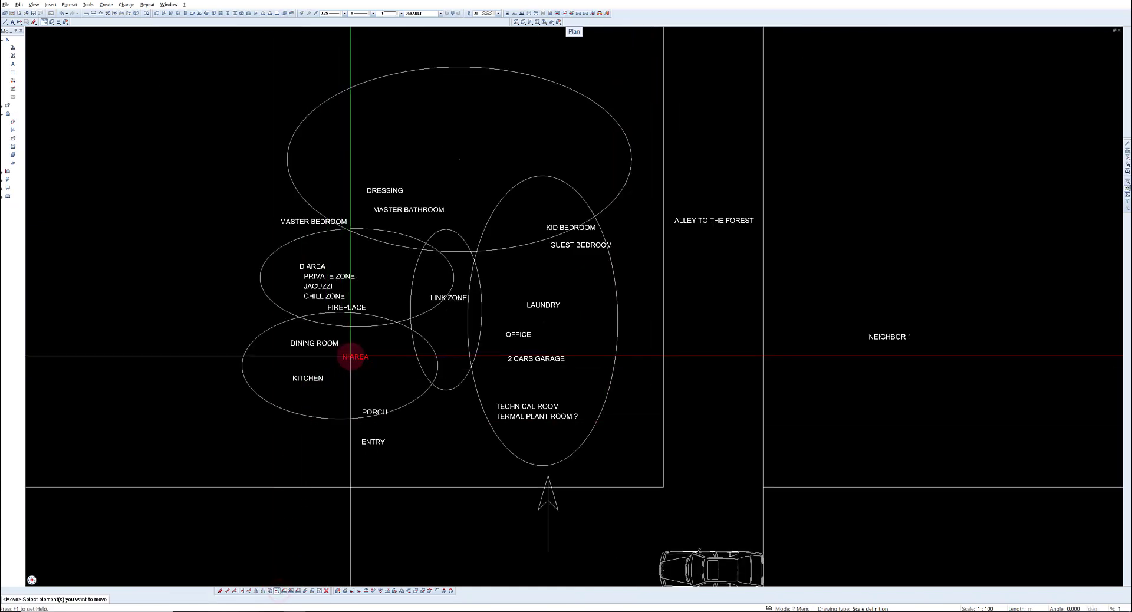
click(303, 413)
click(312, 160)
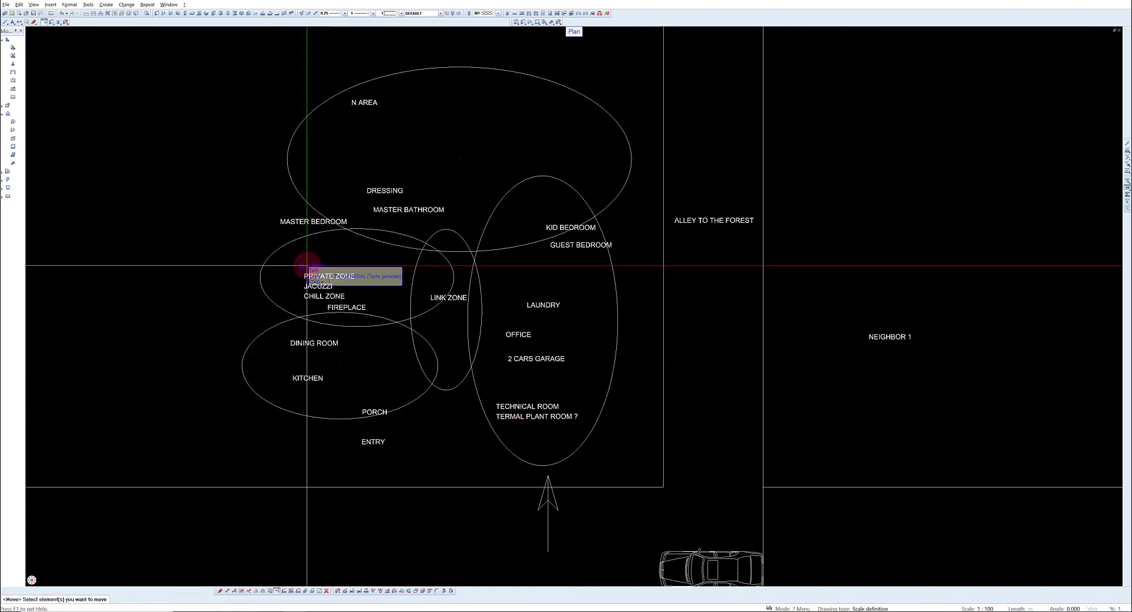
click(294, 265)
click(248, 345)
Step: Move the ENTRY and PORCH labels into the lower right part of the dining room and kitchen ellipse, with PORCH below ENTRY
scroll(240, 318, up, 2)
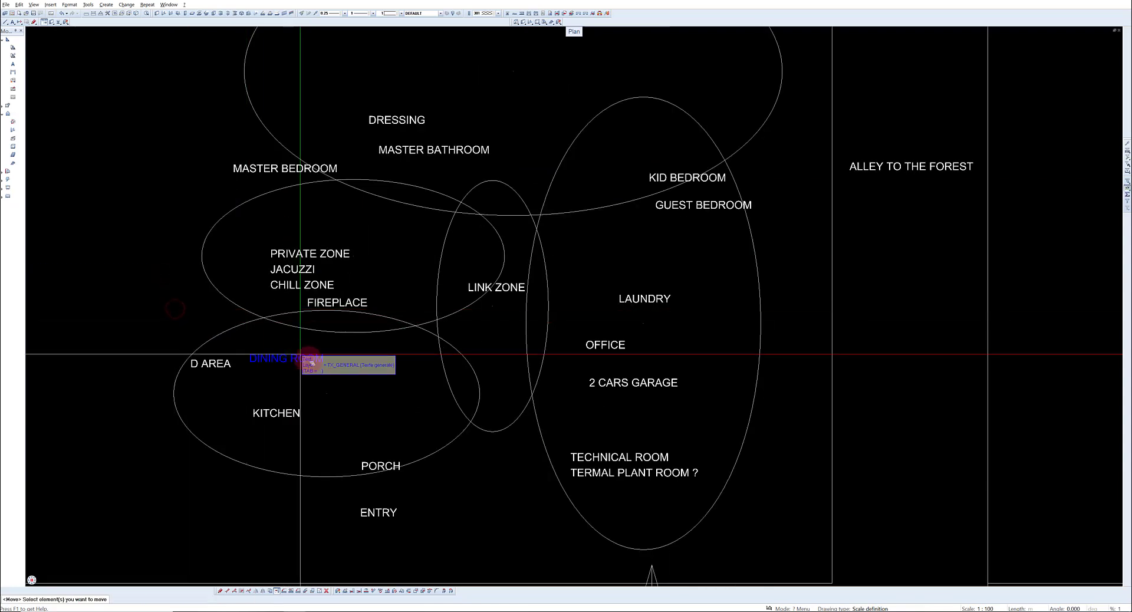
scroll(304, 471, down, 1)
click(336, 459)
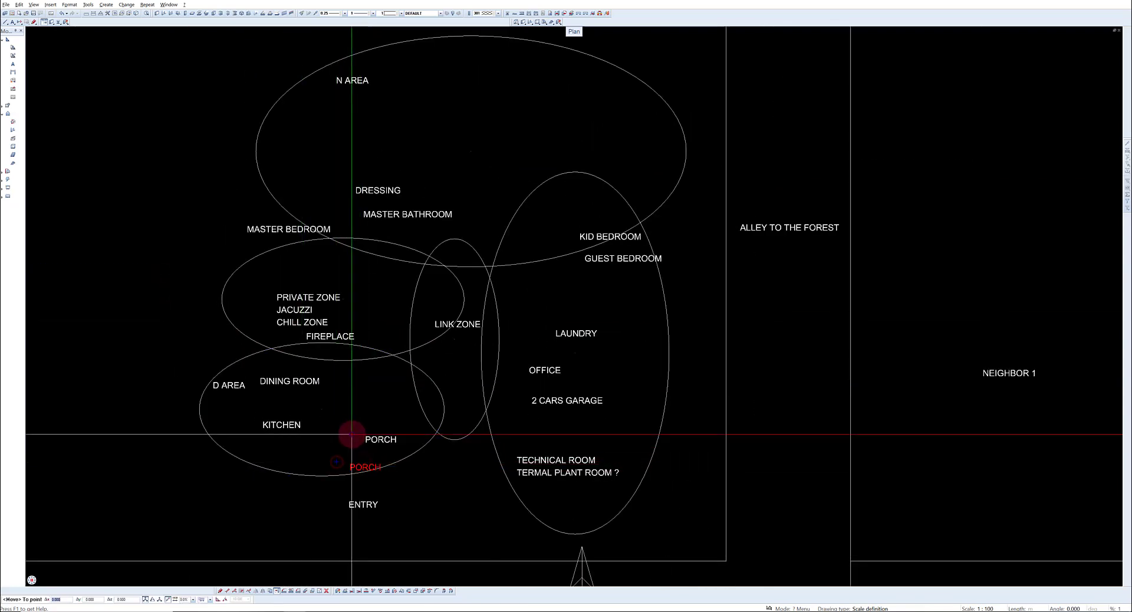
click(351, 432)
click(334, 503)
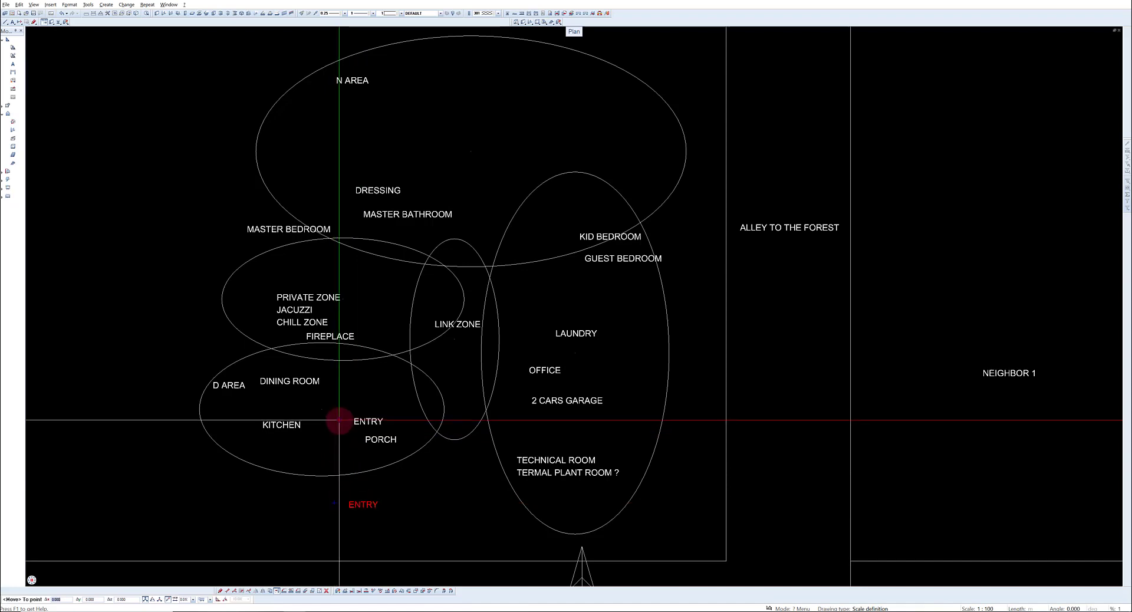
click(334, 427)
click(371, 445)
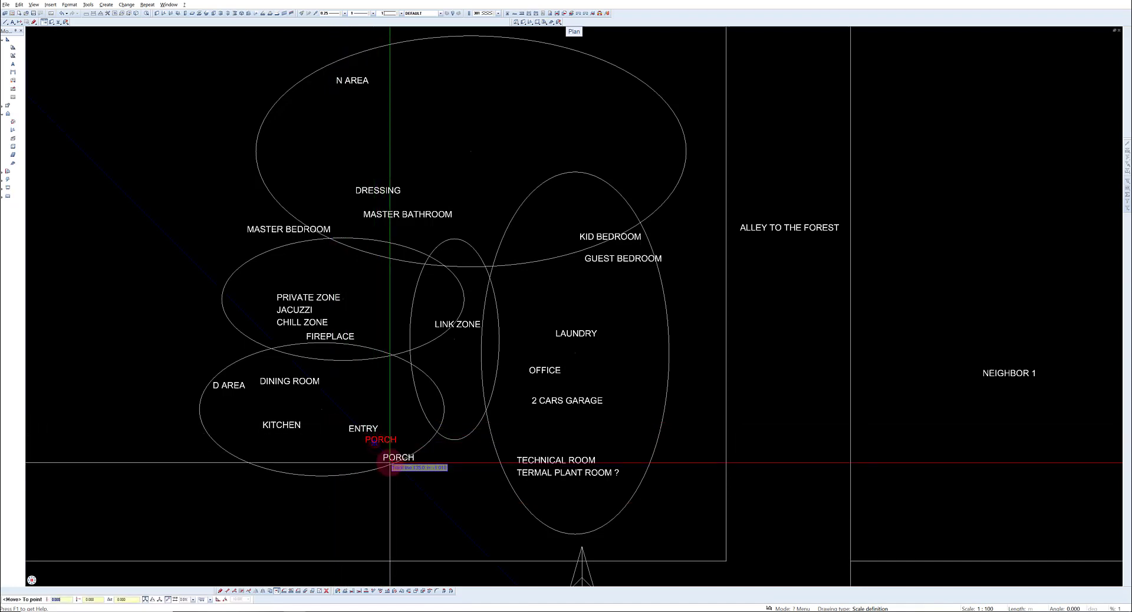
click(390, 460)
Step: Move the KID BEDROOM and GUEST BEDROOM labels into the upper right part of the wide N AREA ellipse, one below the other
middle_drag(372, 435, 362, 352)
middle_drag(450, 286, 471, 427)
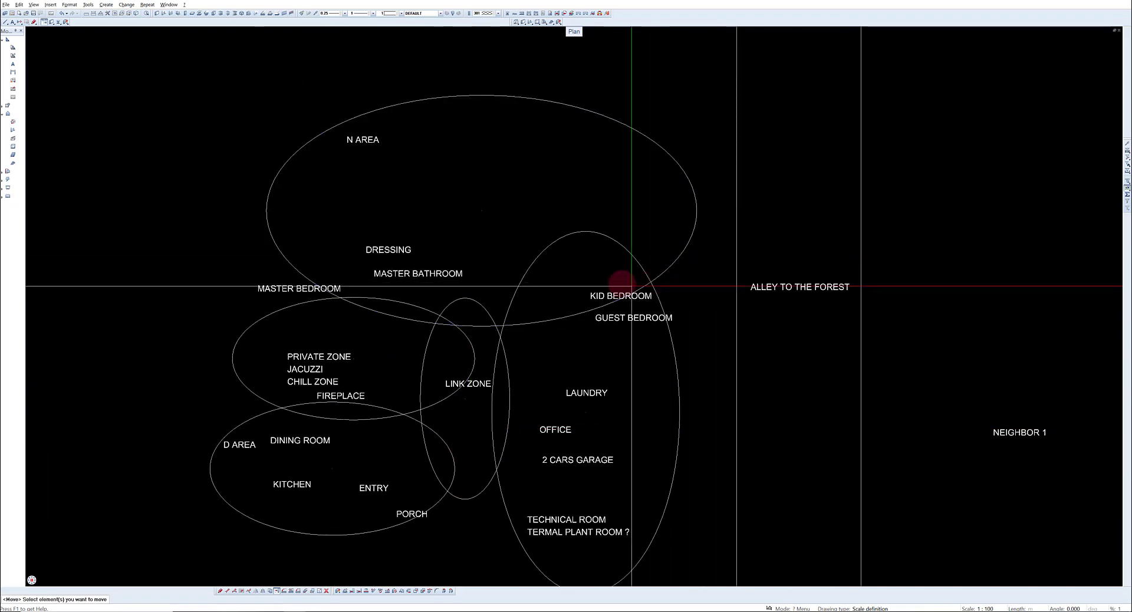
click(595, 295)
click(542, 368)
click(495, 233)
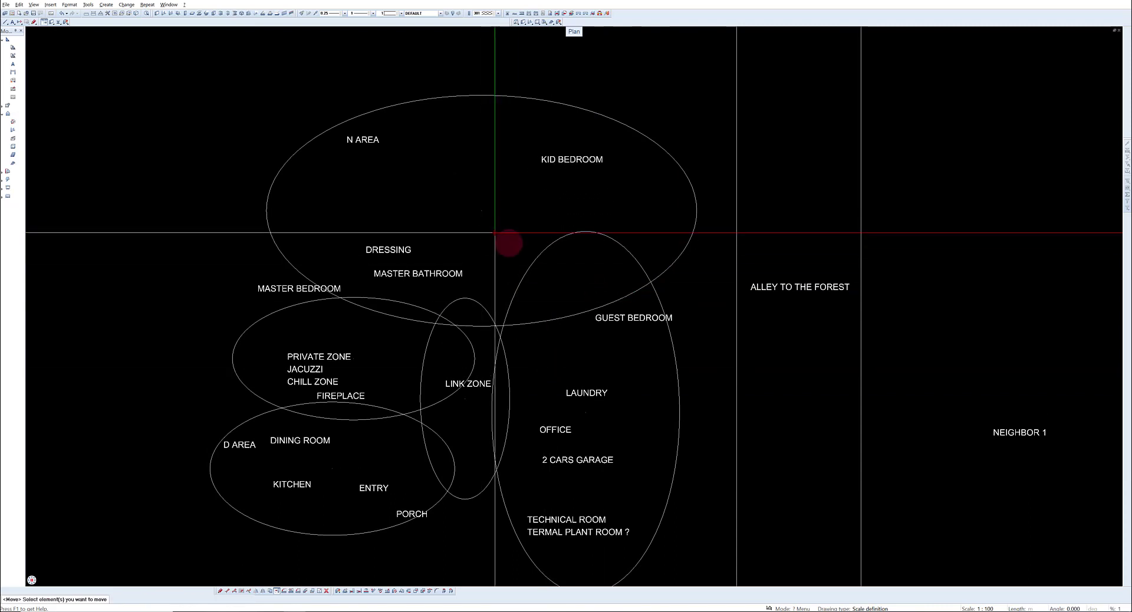
click(612, 322)
click(612, 368)
click(546, 240)
Step: Move the PRIVATE ZONE, JACUZZI, CHILL ZONE text higher in its ellipse and FIREPLACE onto the overlap with the dining room ellipse
middle_drag(394, 292, 376, 275)
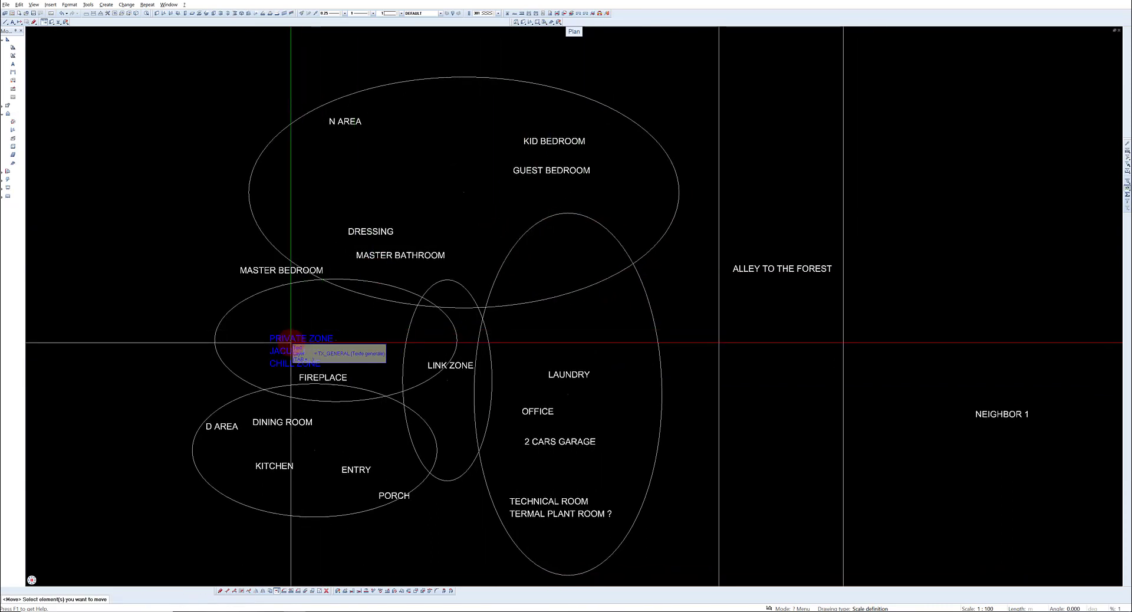
click(291, 342)
click(279, 351)
click(299, 325)
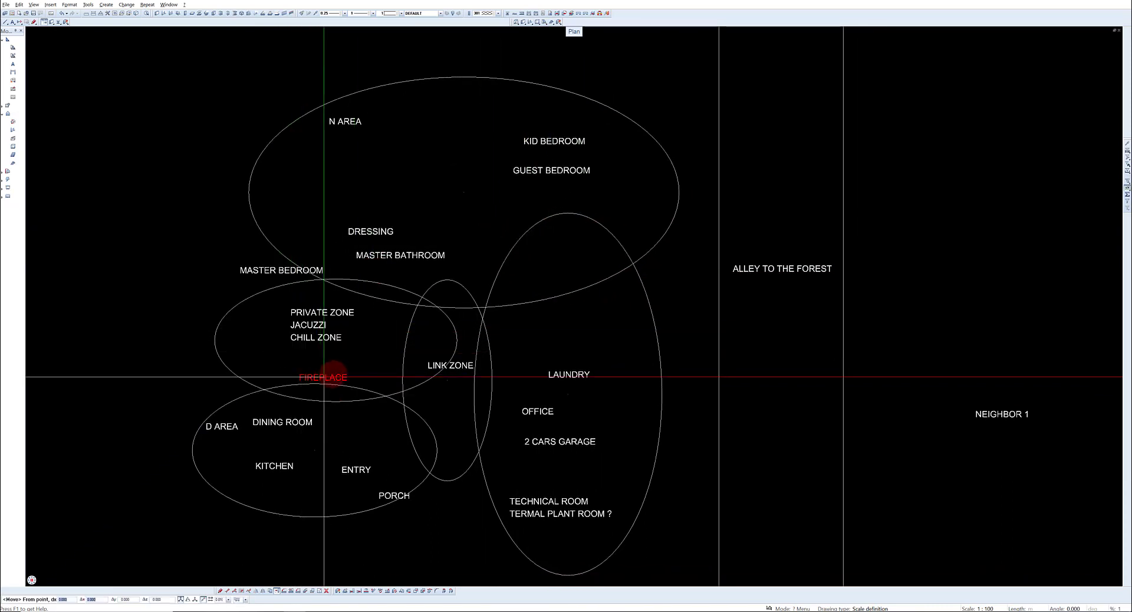
click(324, 377)
click(320, 380)
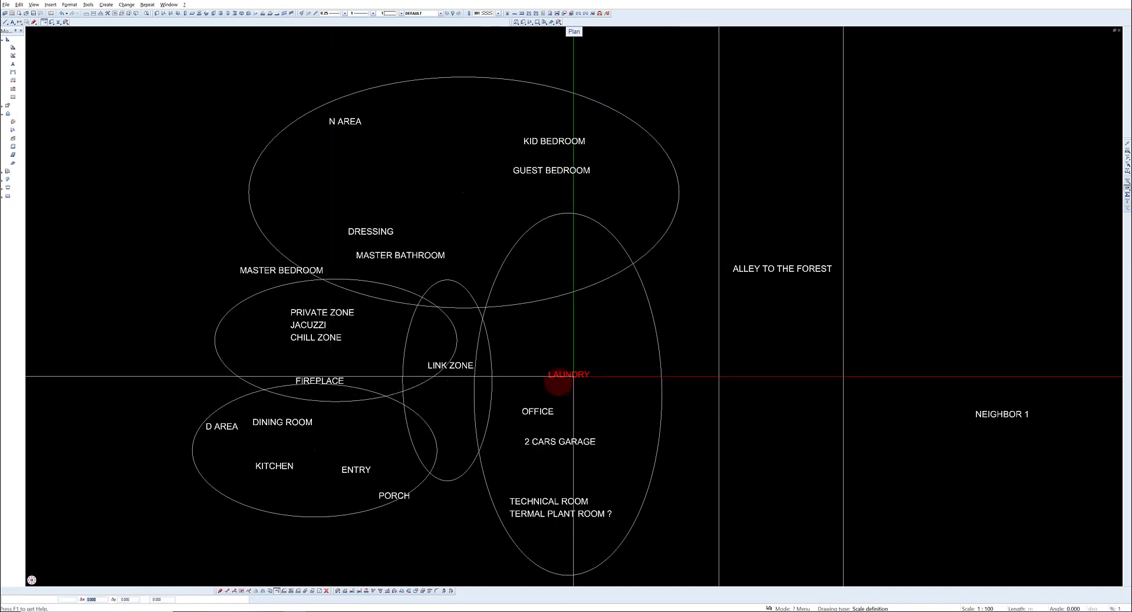
Step: Move the LAUNDRY label slightly down and right in the tall garage ellipse and OFFICE into its upper left part
click(557, 382)
click(511, 384)
click(531, 410)
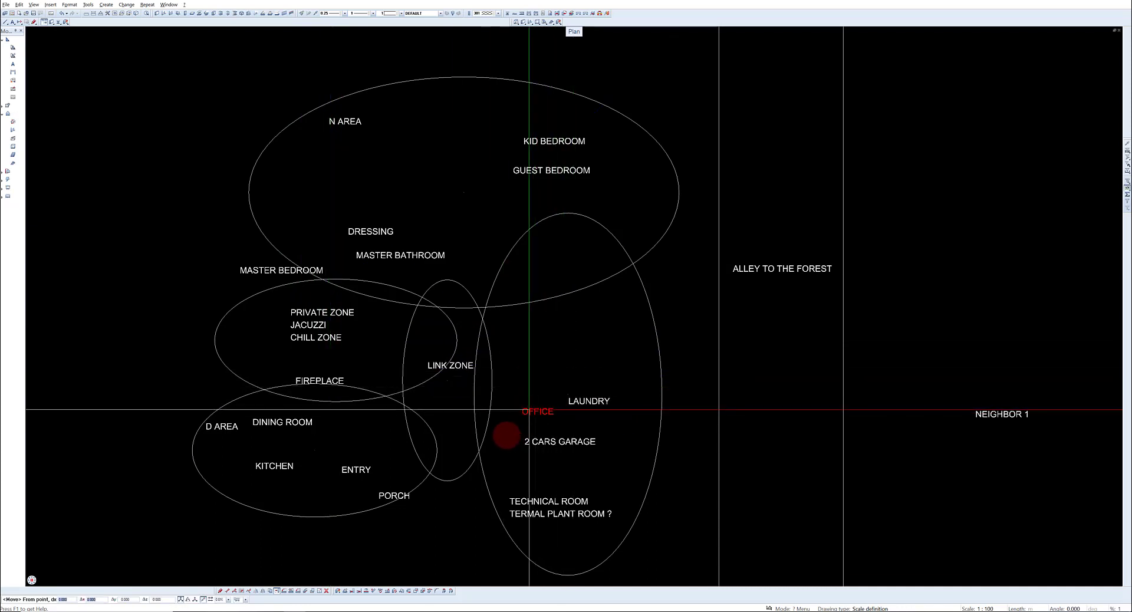
click(506, 436)
click(498, 346)
Step: Move the TECHNICAL ROOM and TERMAL PLANT ROOM text directly above LAUNDRY, and shift 2 CARS GARAGE slightly down and right
click(541, 500)
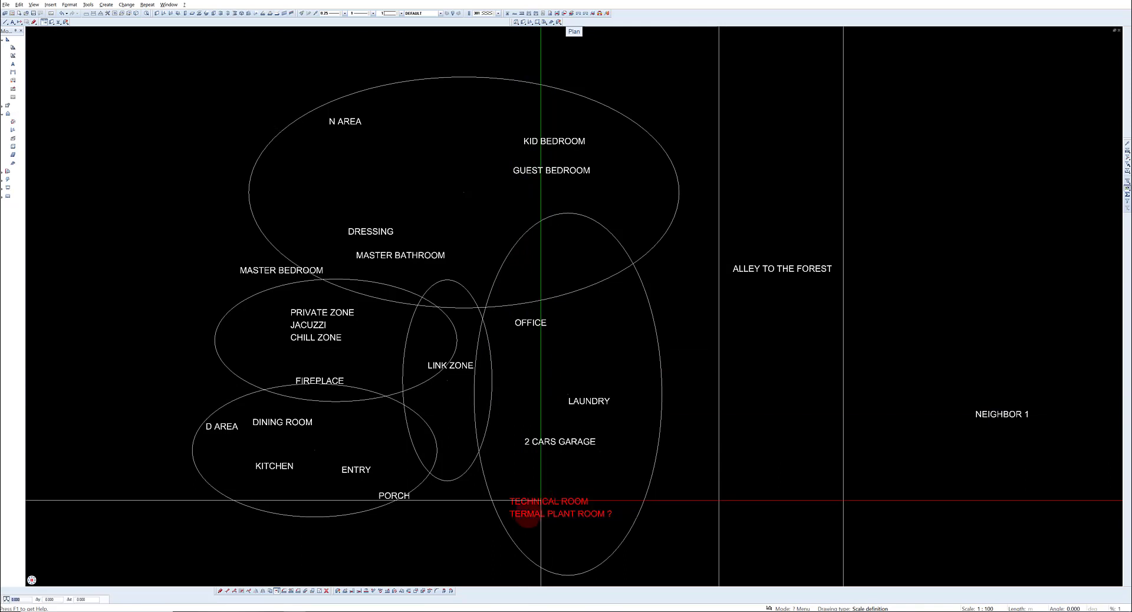
click(541, 501)
click(572, 371)
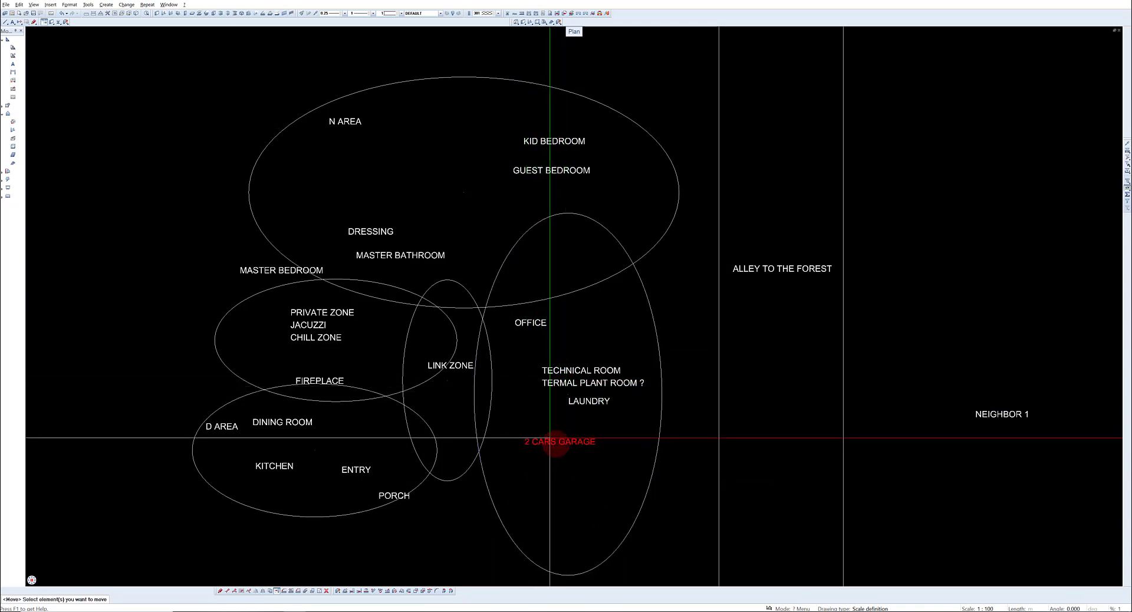
click(551, 438)
click(563, 459)
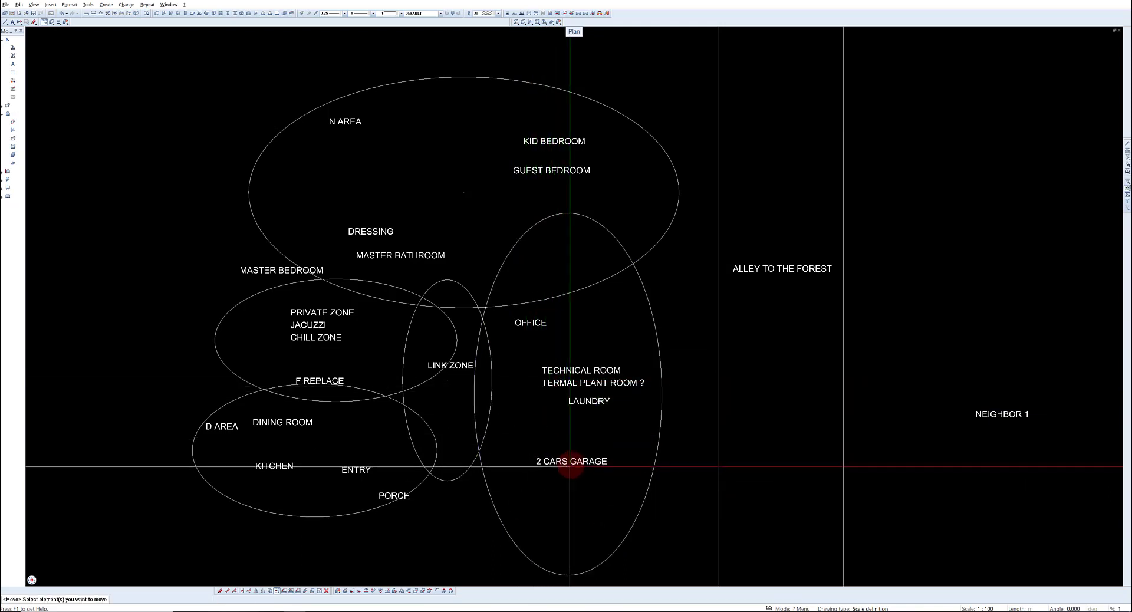
Step: Group the MASTER BEDROOM, DRESSING and MASTER BATHROOM labels beside and below N AREA in the wide ellipse
click(258, 271)
click(350, 142)
click(359, 230)
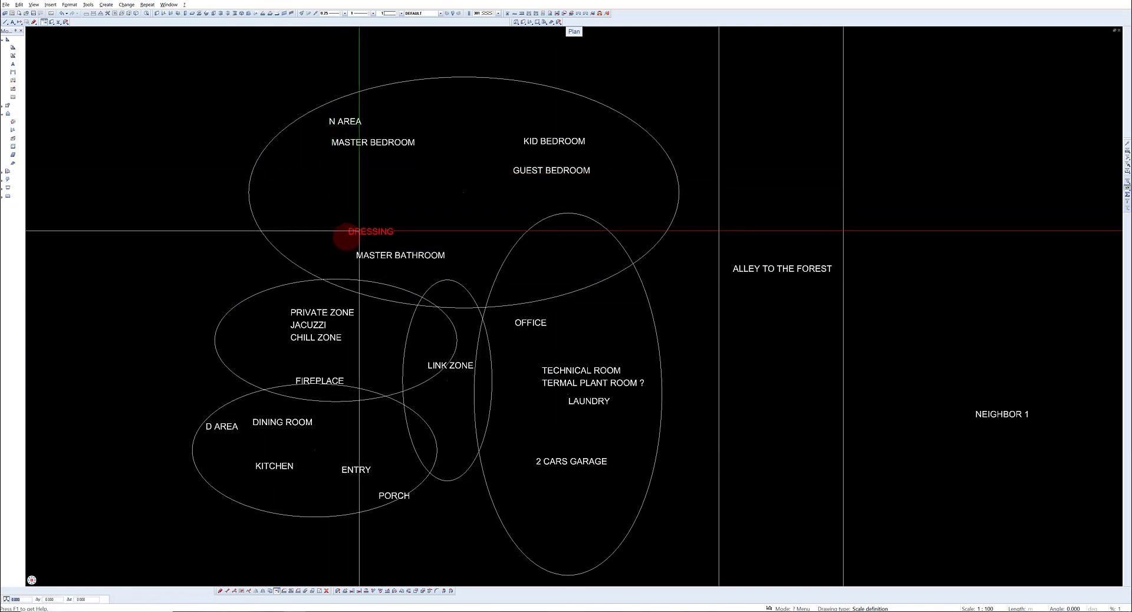
click(400, 131)
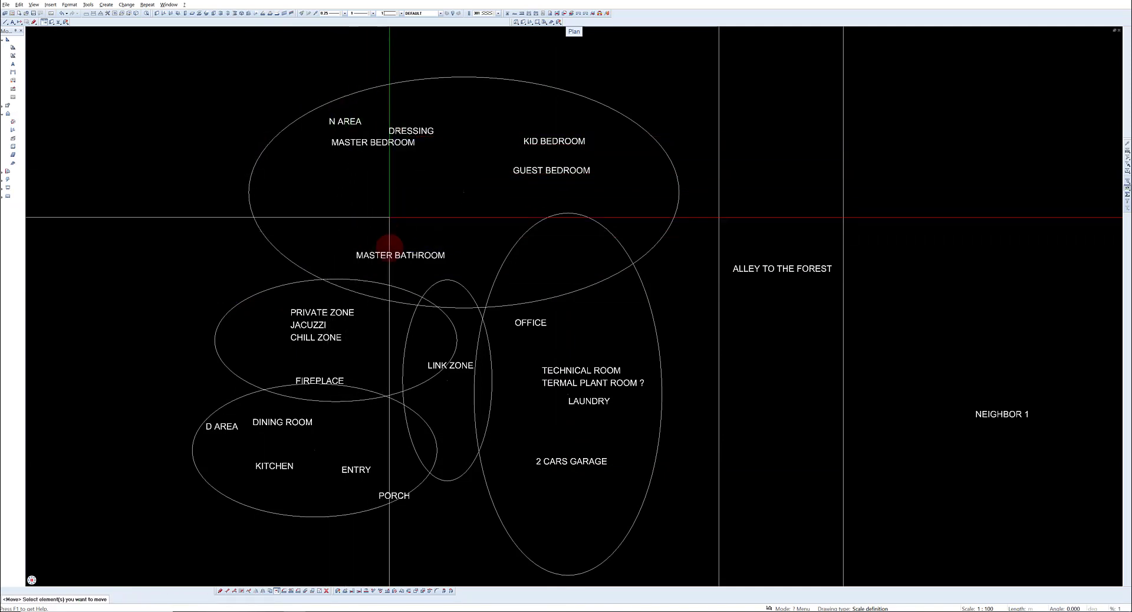
click(387, 256)
click(356, 164)
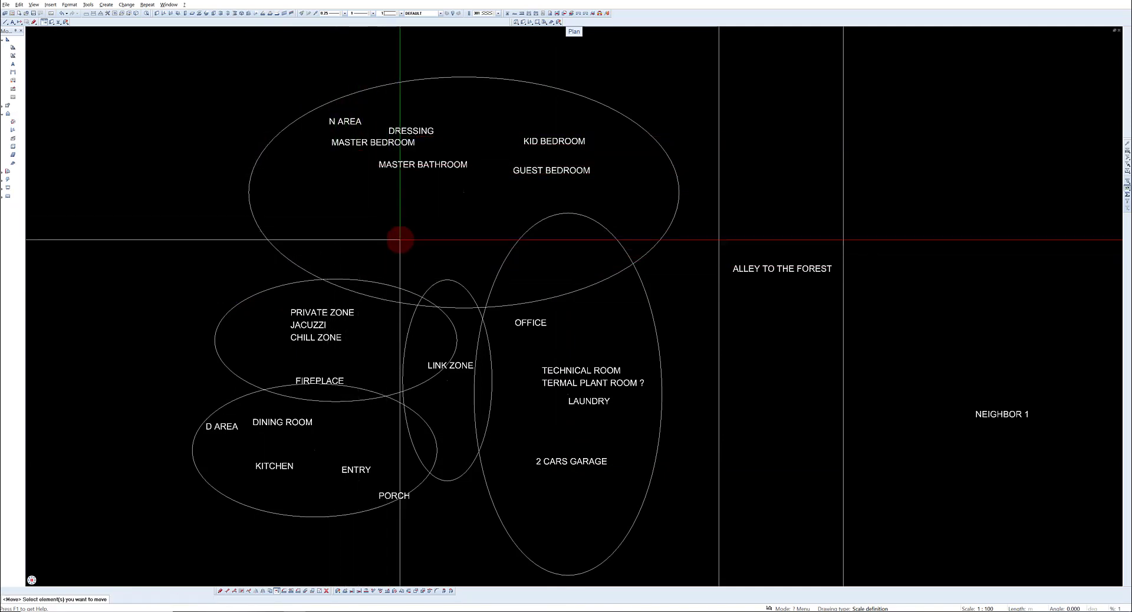
Step: Move all the ellipses with their room labels off the house plot onto the NEIGHBOR 1 plot
scroll(400, 240, down, 2)
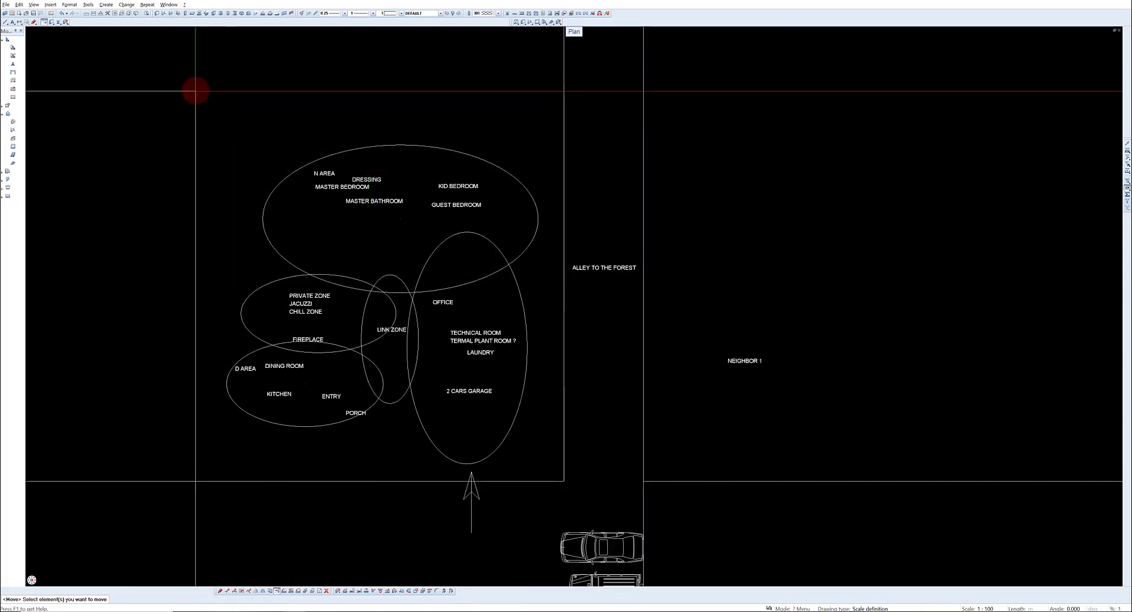
drag(196, 91, 556, 467)
click(387, 326)
scroll(383, 327, down, 2)
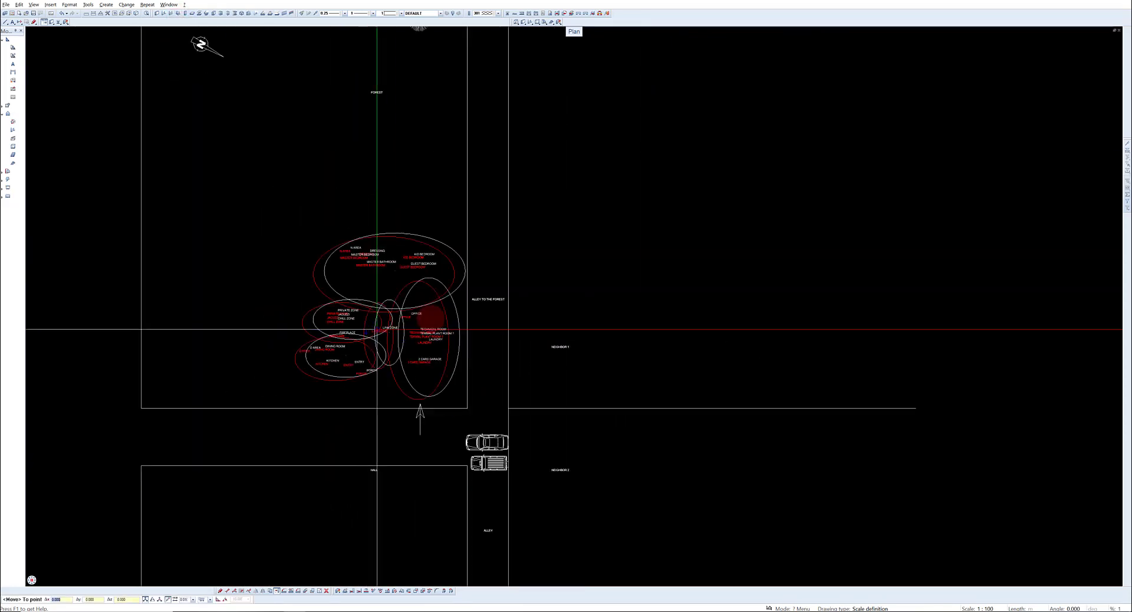
click(681, 264)
Step: From the front plot boundary near the alley corner, draw a vertical line of length 5 and a horizontal line of length 7 leftward
scroll(354, 351, up, 2)
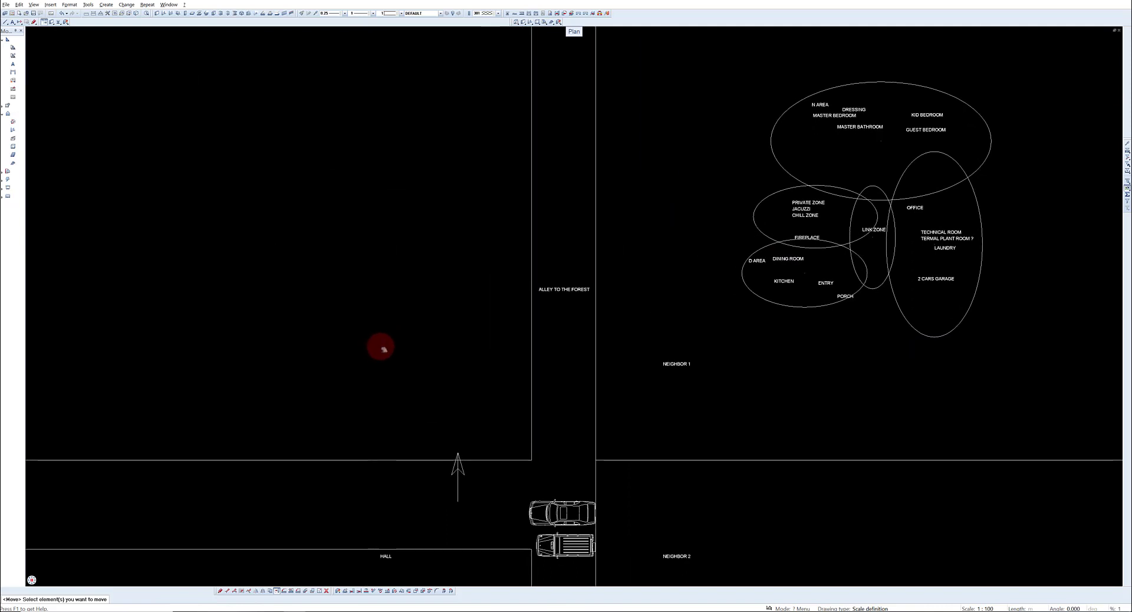
text(-0)
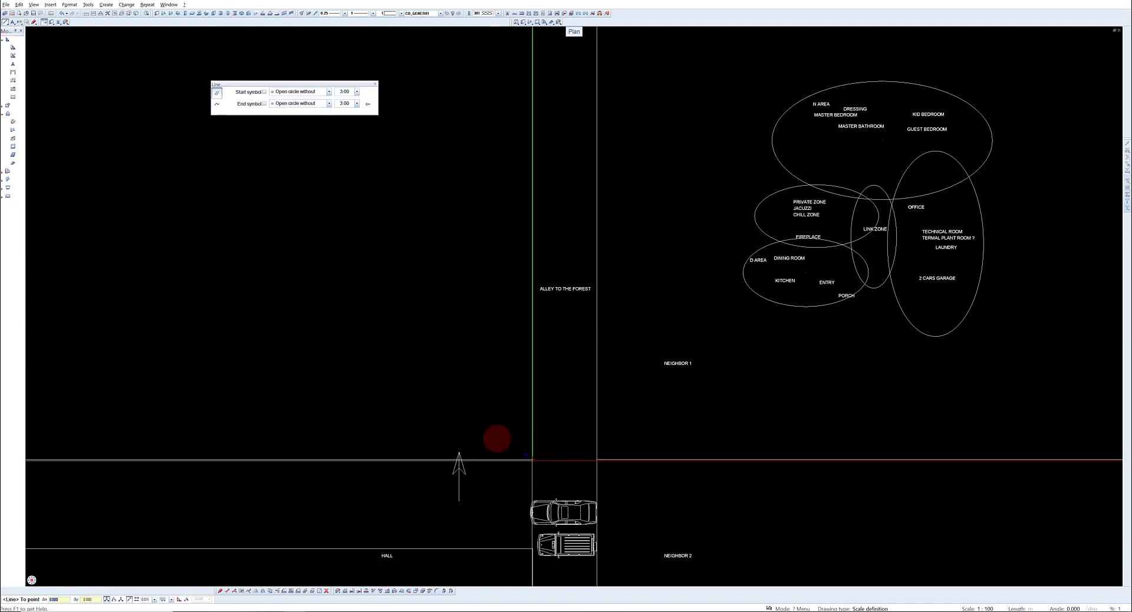
text(5)
click(509, 396)
text(7)
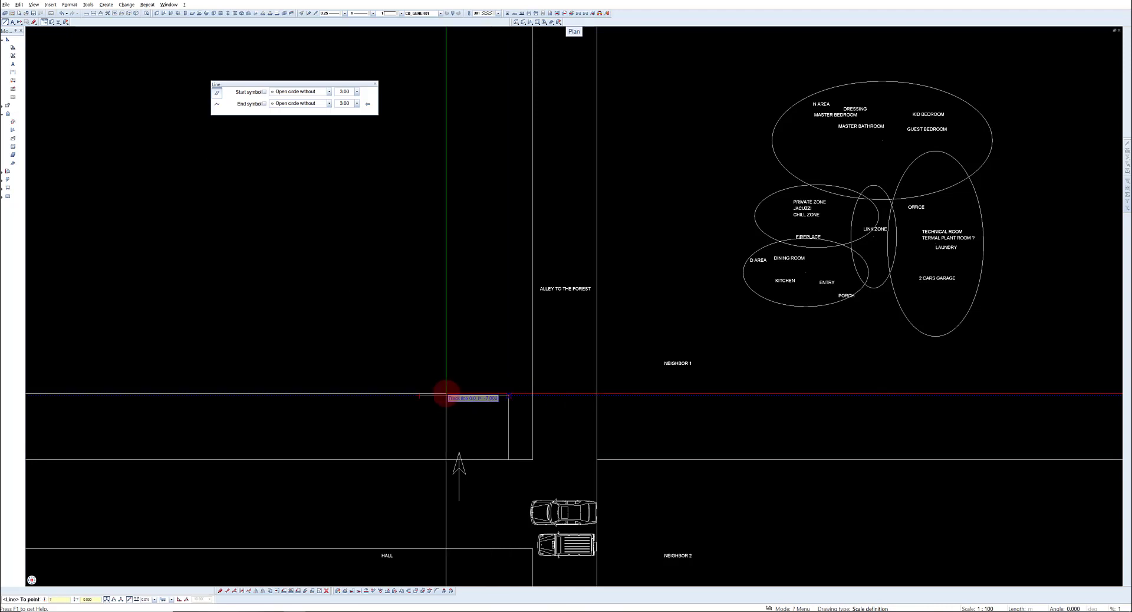
key(Return)
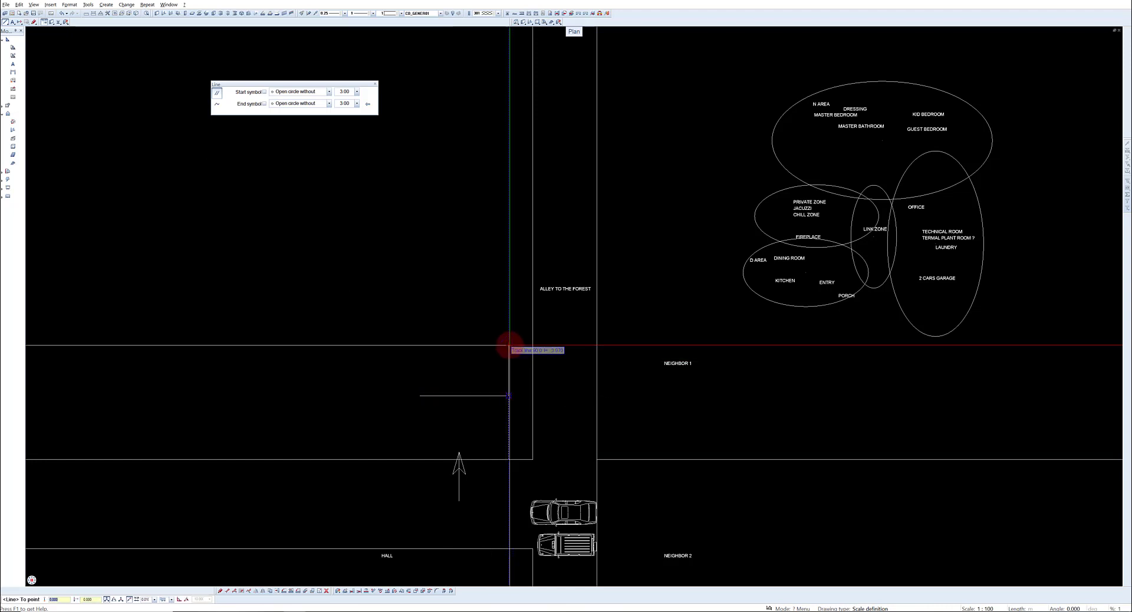
Step: Draw two vertical sides of length 13.4 up from the ends of the horizontal line and close the rectangle across the top
text(13.4)
key(Return)
scroll(509, 345, up, 1)
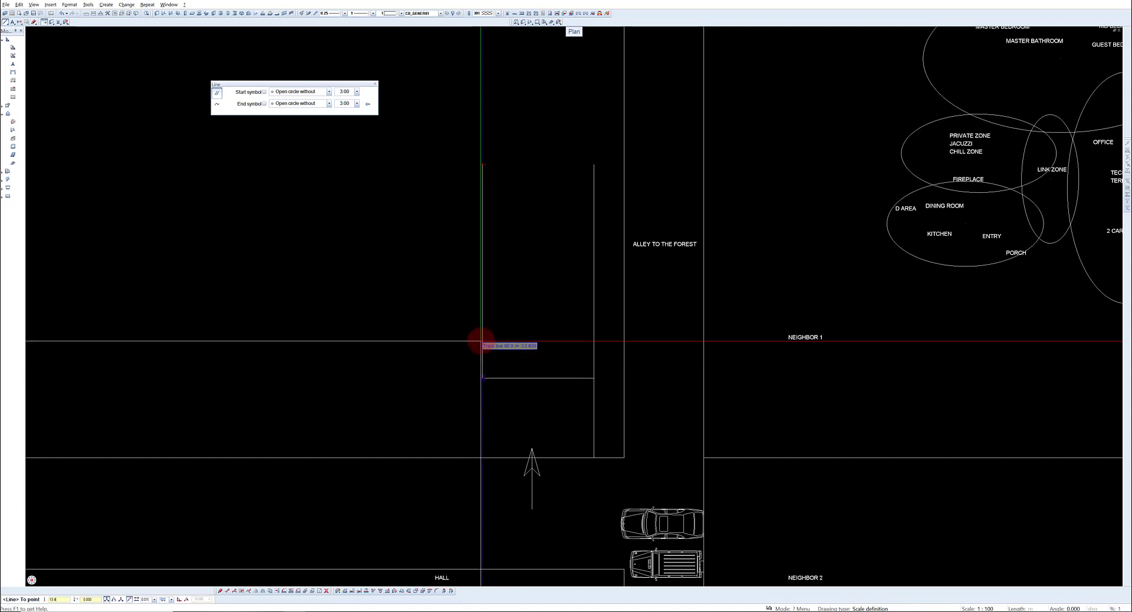
key(Return)
click(594, 165)
Step: Move the 2 CARS GARAGE label into the lower part of the new rectangle and LAUNDRY to the left of its middle
scroll(382, 381, down, 2)
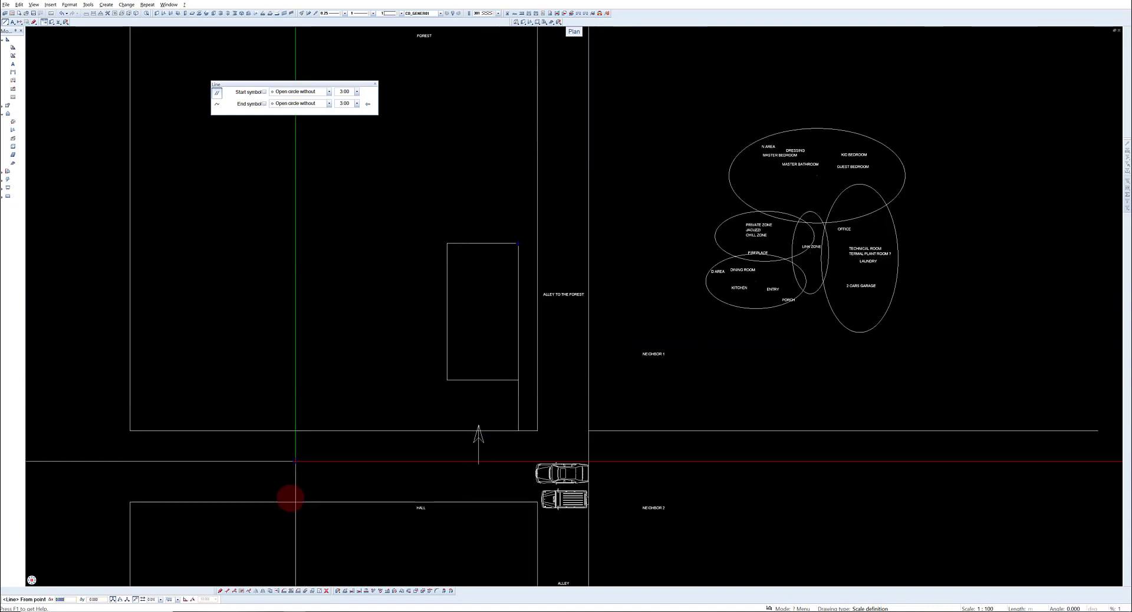
click(277, 591)
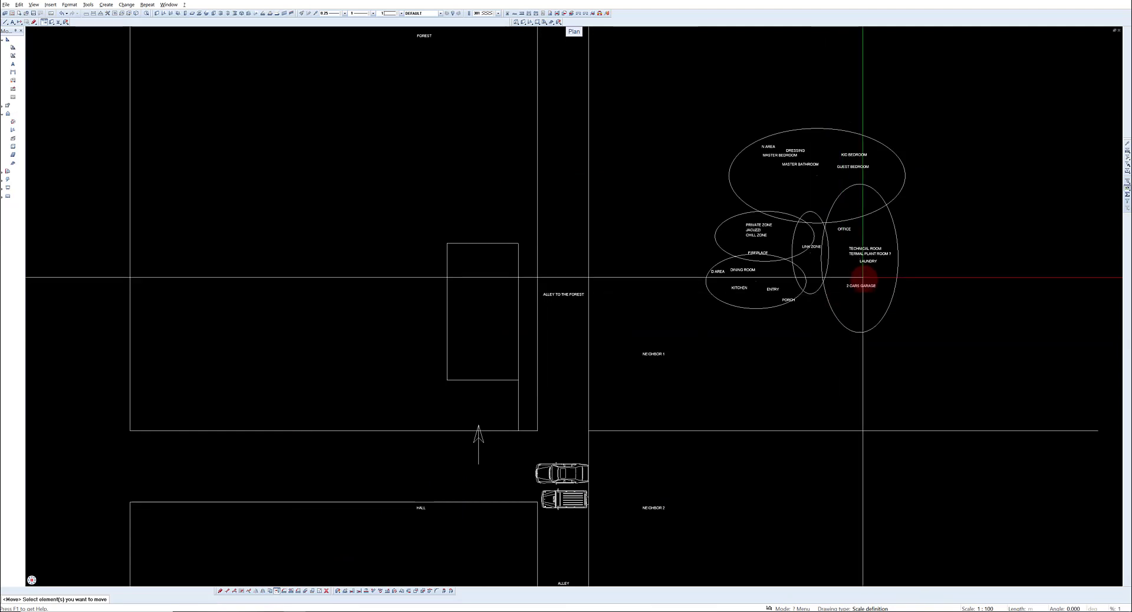
click(839, 293)
click(472, 348)
scroll(875, 258, up, 2)
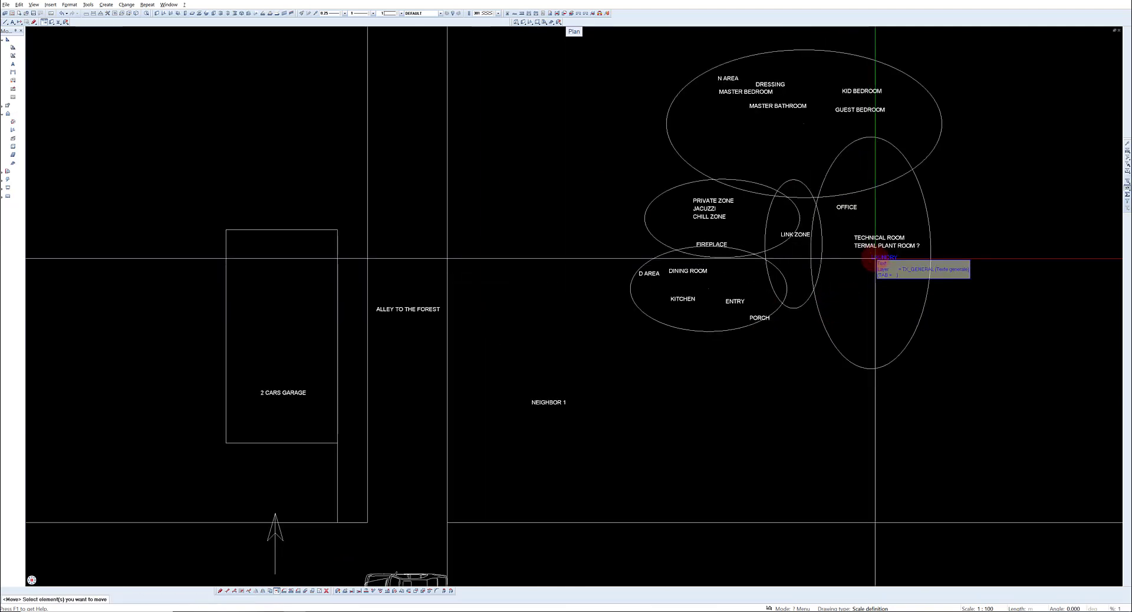
click(875, 259)
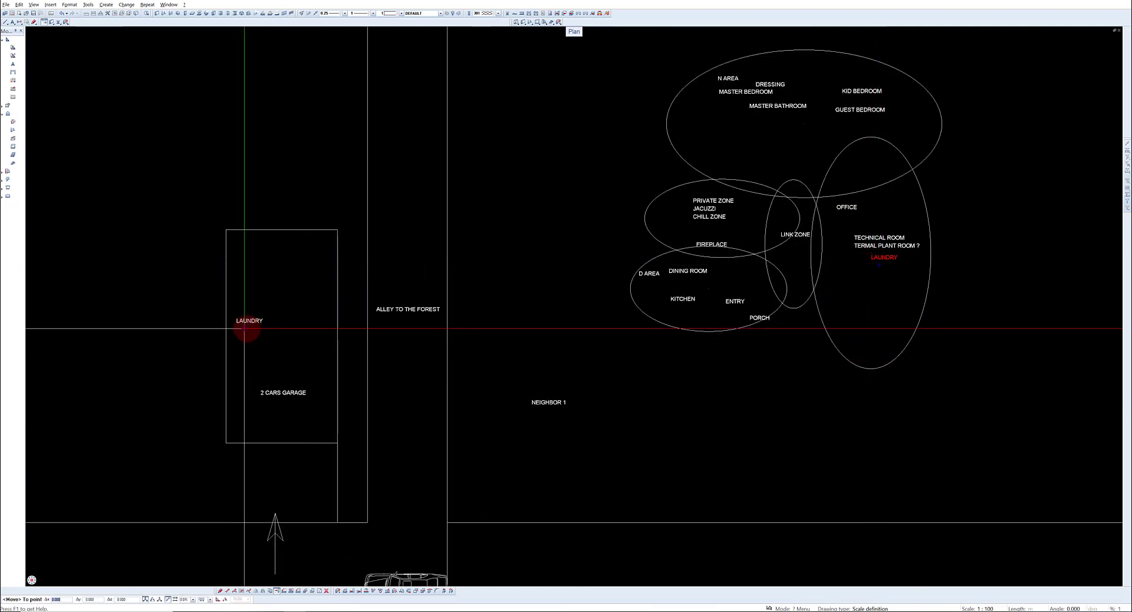
click(255, 316)
Step: Move the TECHNICAL ROOM and TERMAL PLANT ROOM text above LAUNDRY in the rectangle, and OFFICE above that text
click(871, 246)
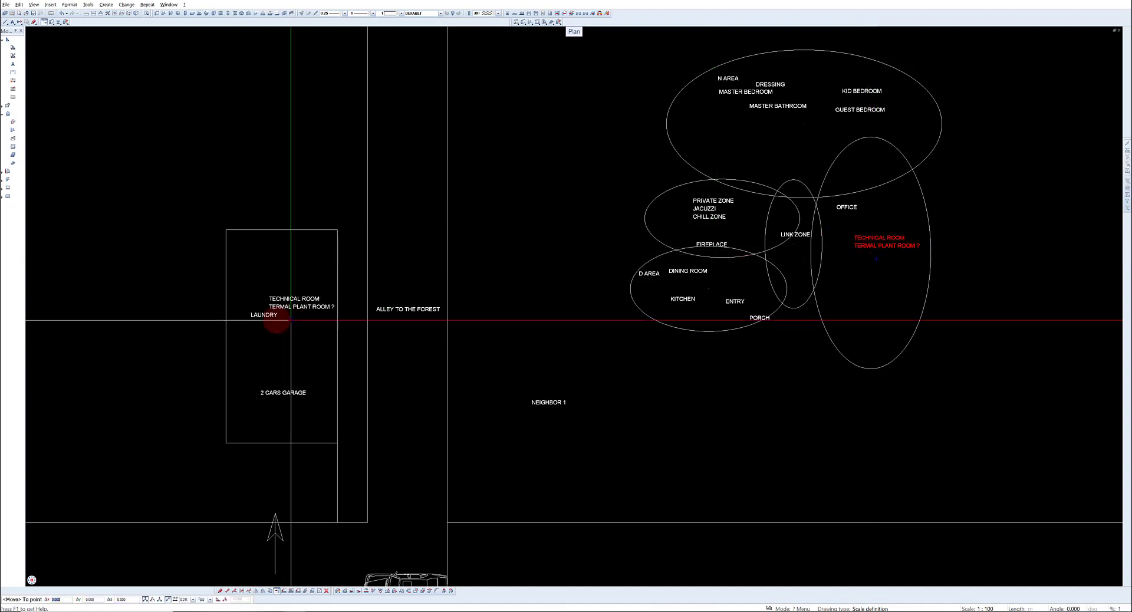
click(283, 319)
click(844, 207)
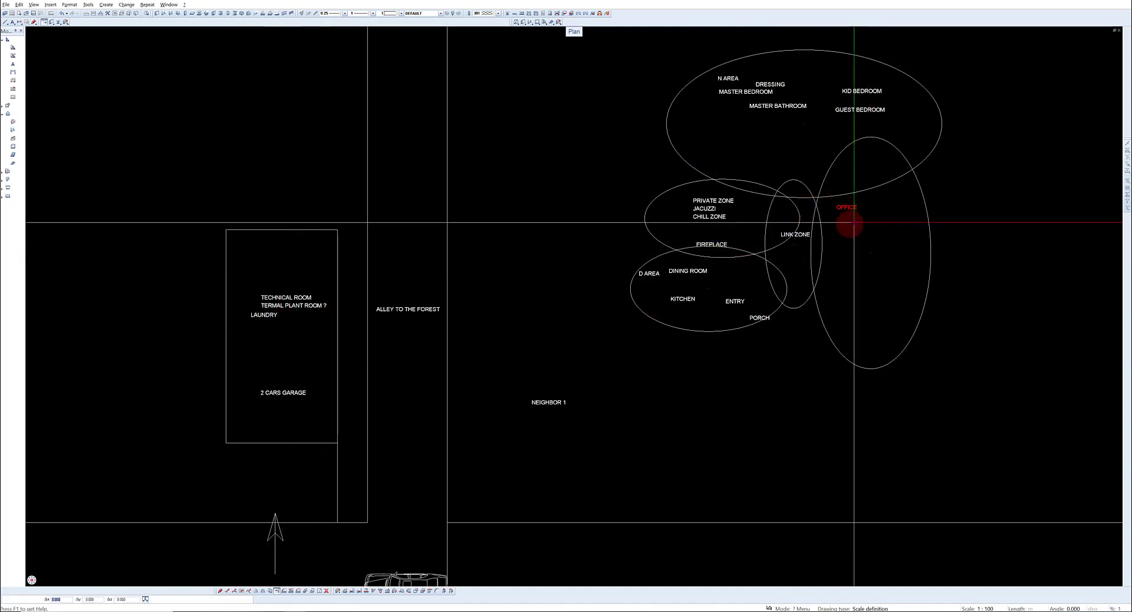
click(293, 293)
Step: Above the garage rectangle, in line with its right side, draw a short vertical line and a horizontal line of length 17 leftward from its upper end
middle_drag(293, 294, 531, 284)
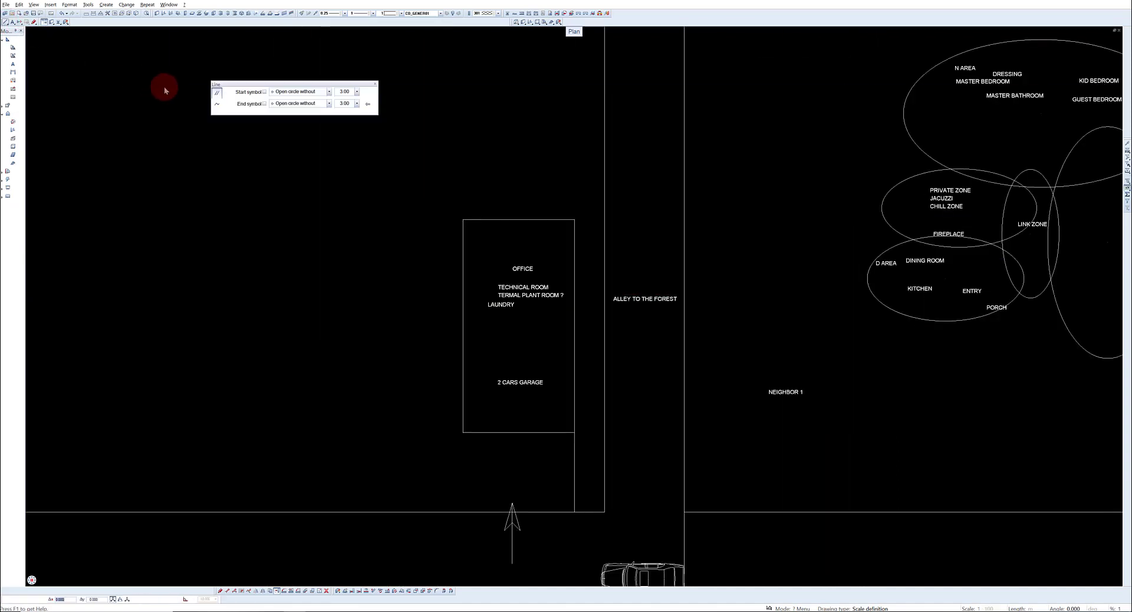
scroll(536, 171, down, 1)
middle_drag(534, 177, 546, 210)
scroll(550, 215, up, 1)
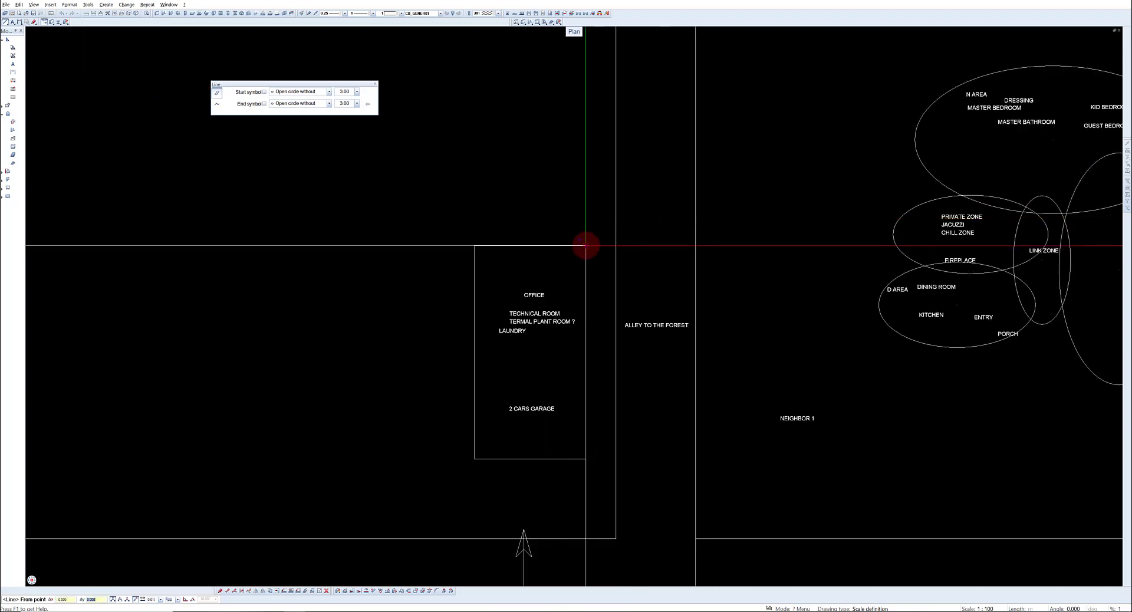
click(586, 245)
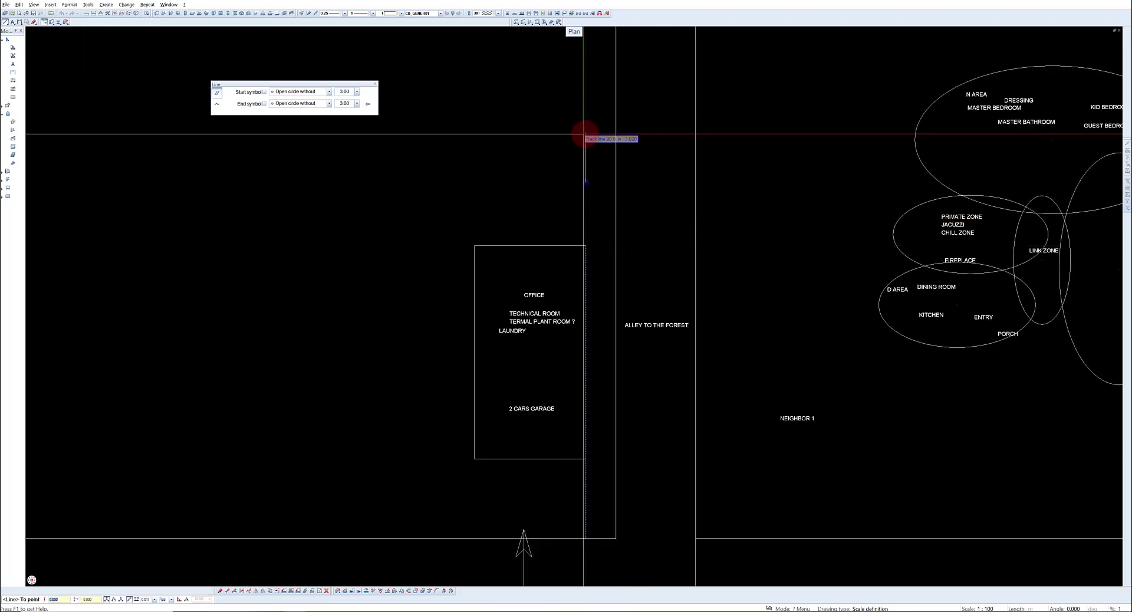
key(Return)
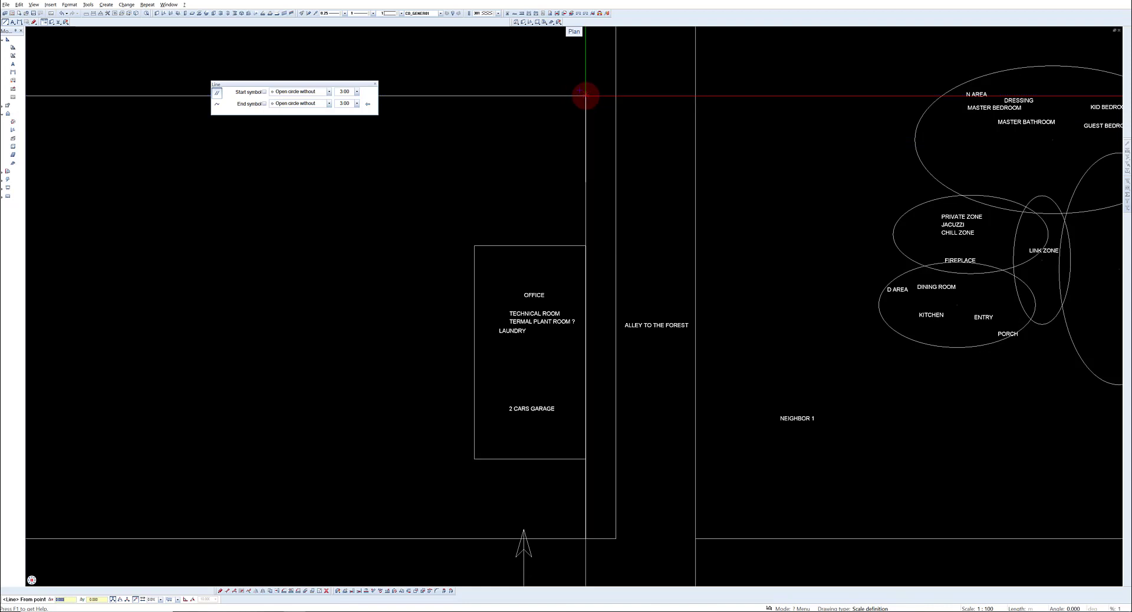
text(17)
key(Return)
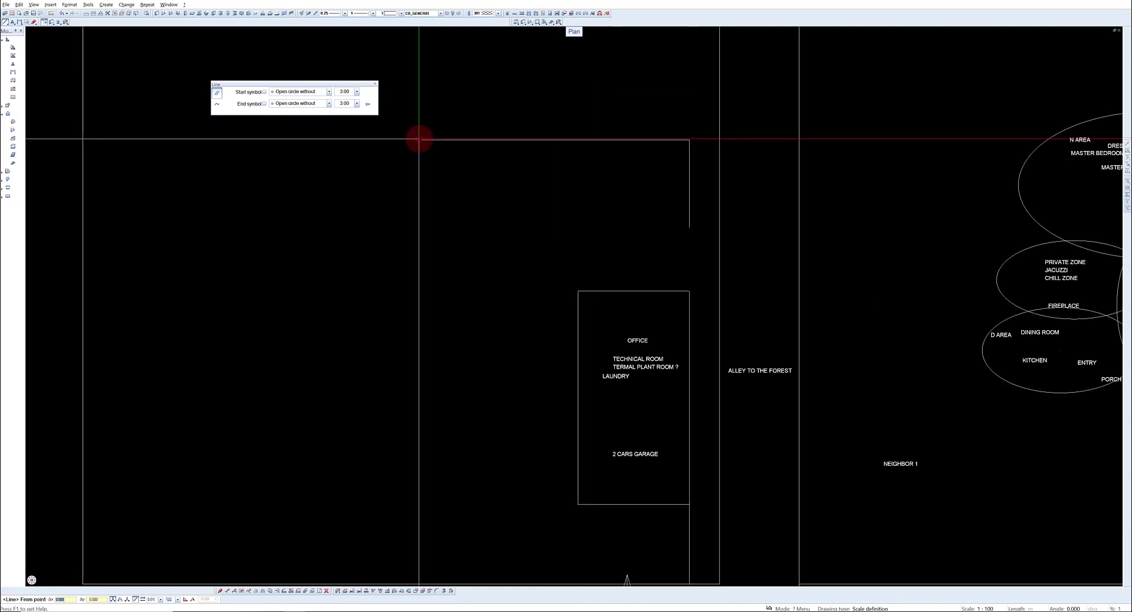
Step: Draw the left side down from the horizontal line and close the upper rectangle with a bottom edge of length 17
text(5)
key(Return)
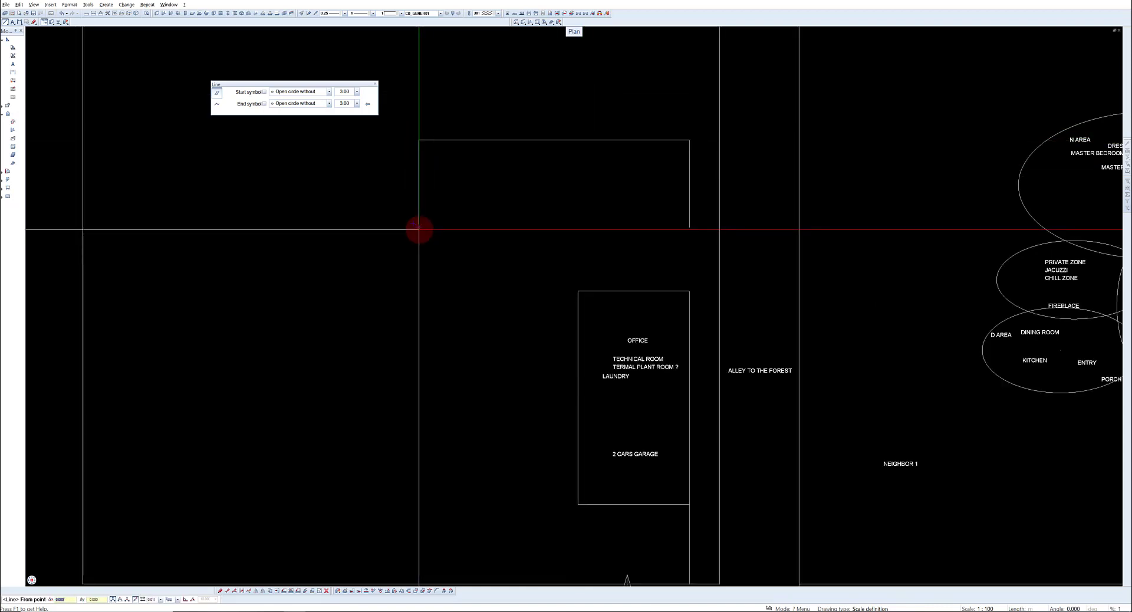
text(17)
key(Return)
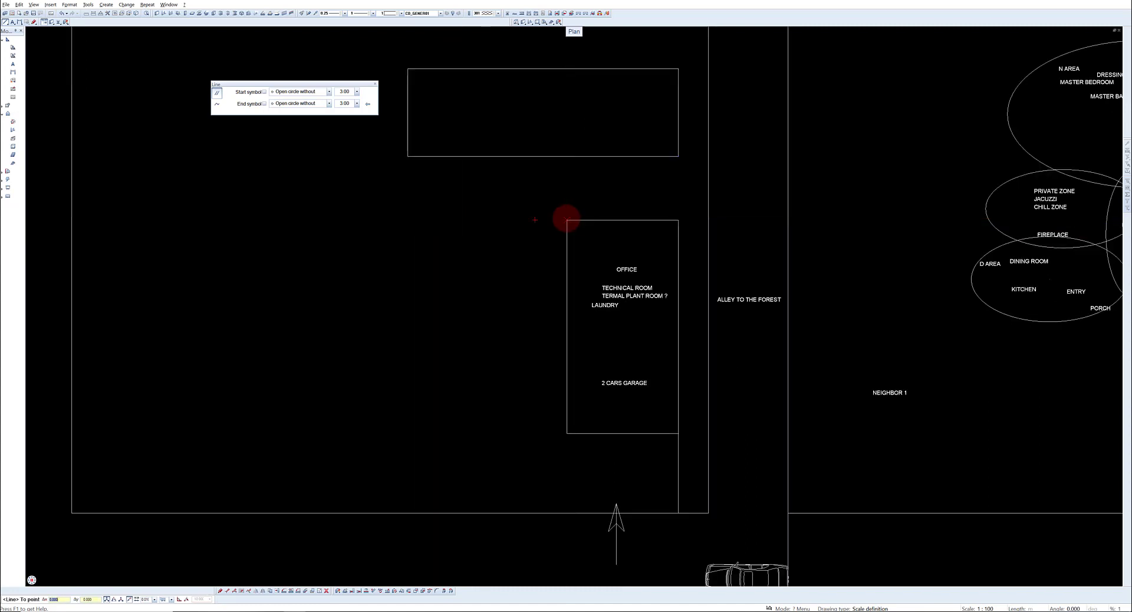
Step: Draw another rectangle left of the garage rectangle, matching its height, aligned with the upper rectangle's left side, and join its open lower-right corner
click(535, 333)
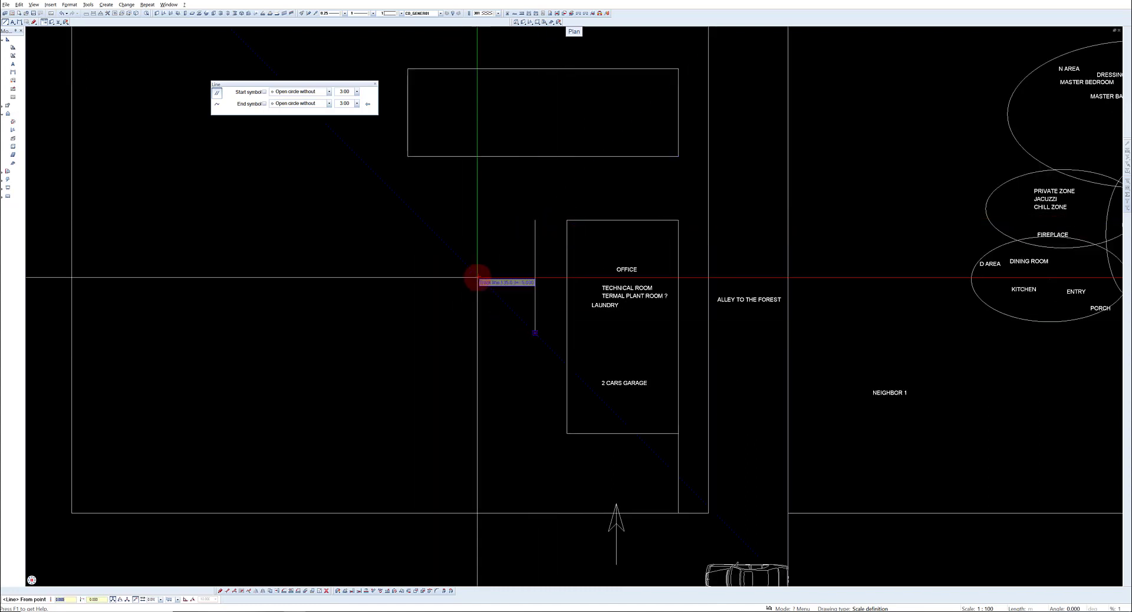
middle_drag(497, 240, 530, 210)
scroll(530, 210, down, 1)
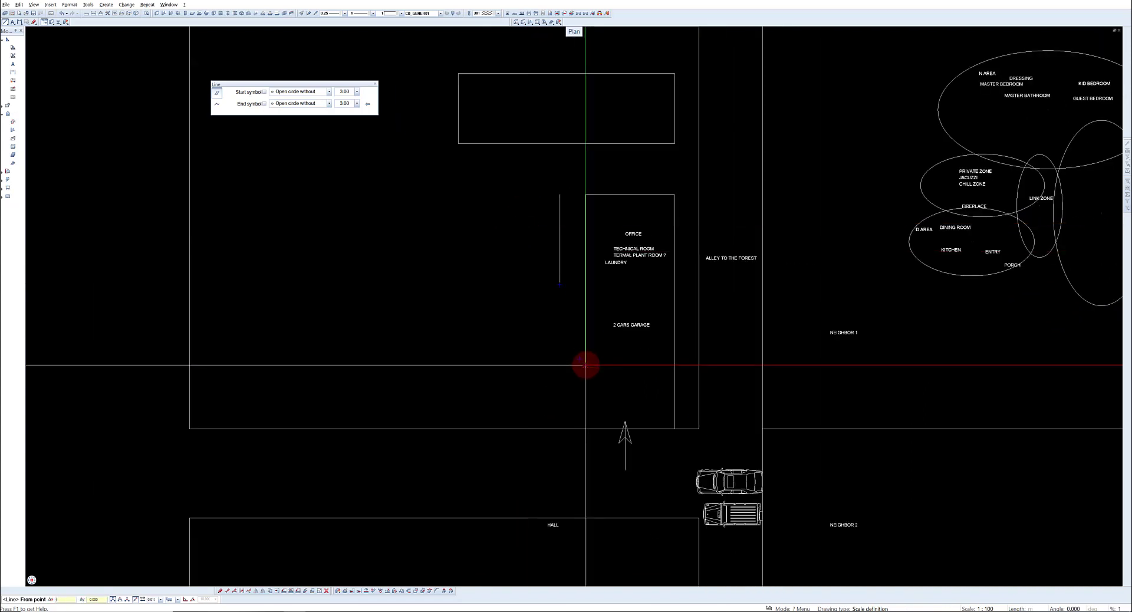
click(459, 366)
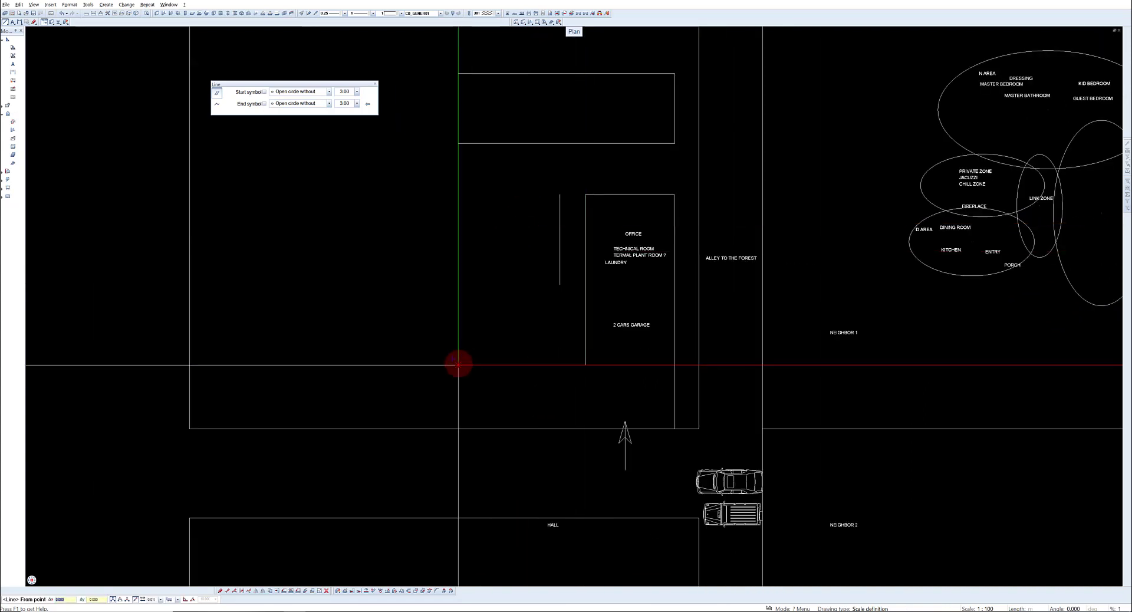
click(459, 366)
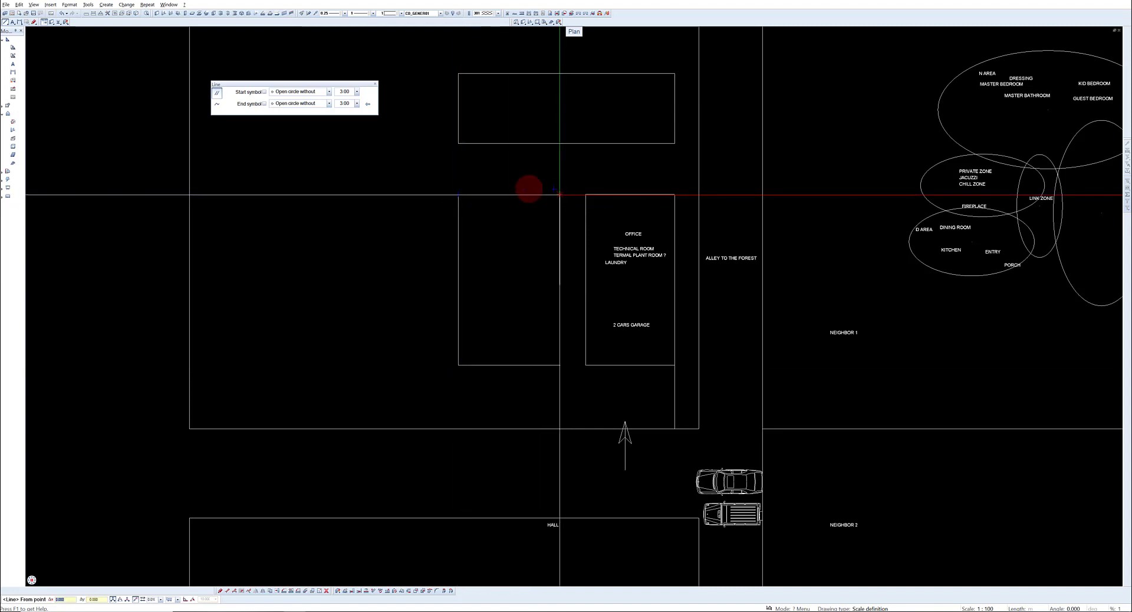
click(560, 194)
click(459, 195)
middle_drag(515, 306, 451, 302)
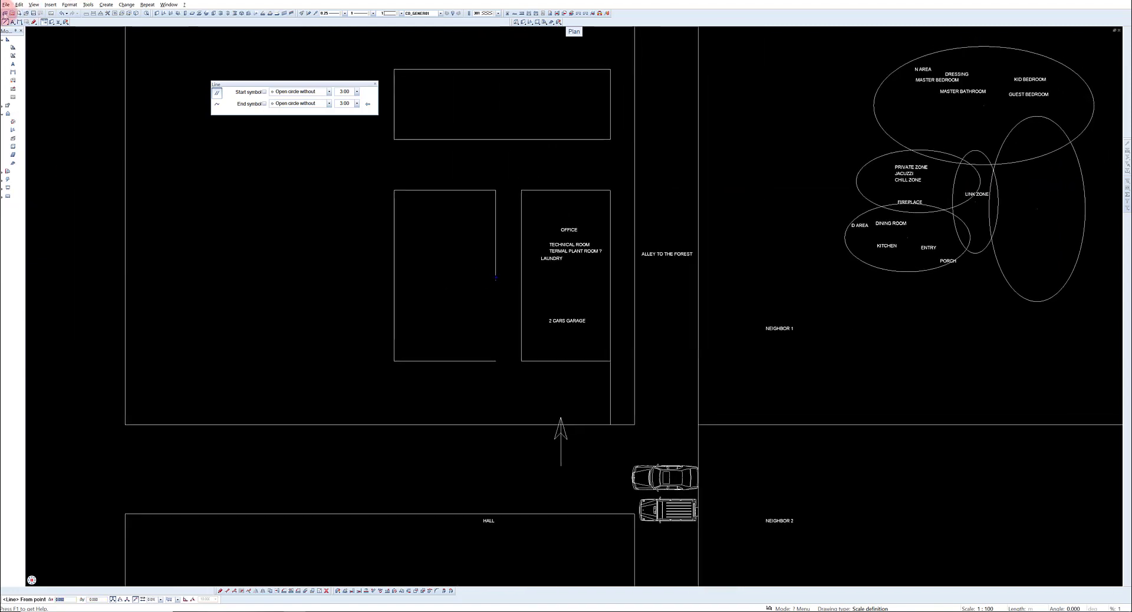
click(109, 31)
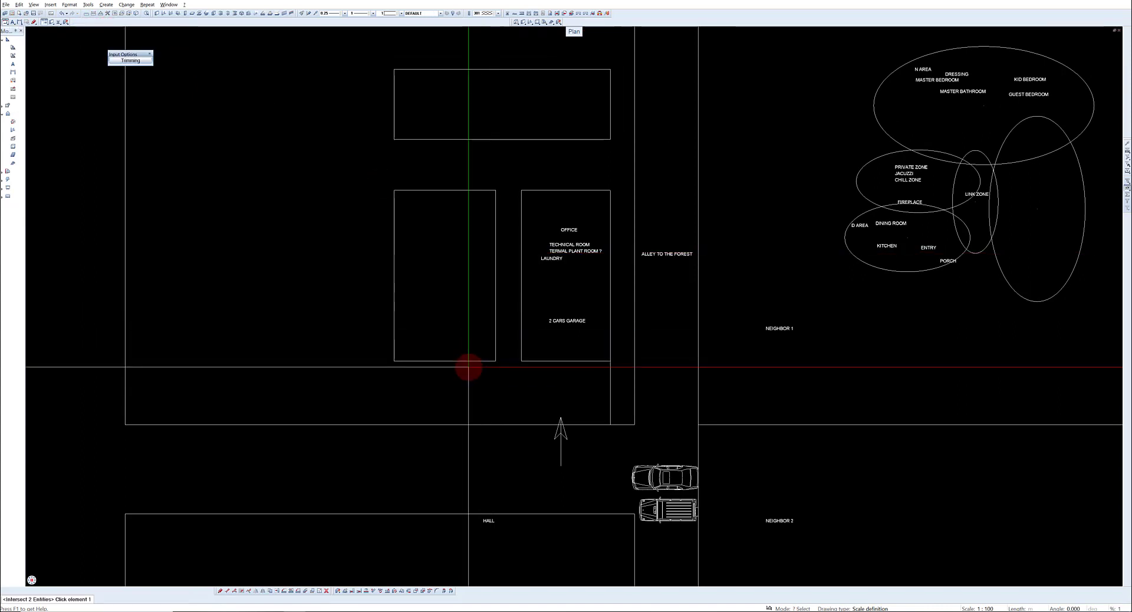
Step: Stretch the new left rectangle's bottom edge down past the garage rectangle towards the front plot boundary
drag(319, 342, 512, 387)
click(495, 363)
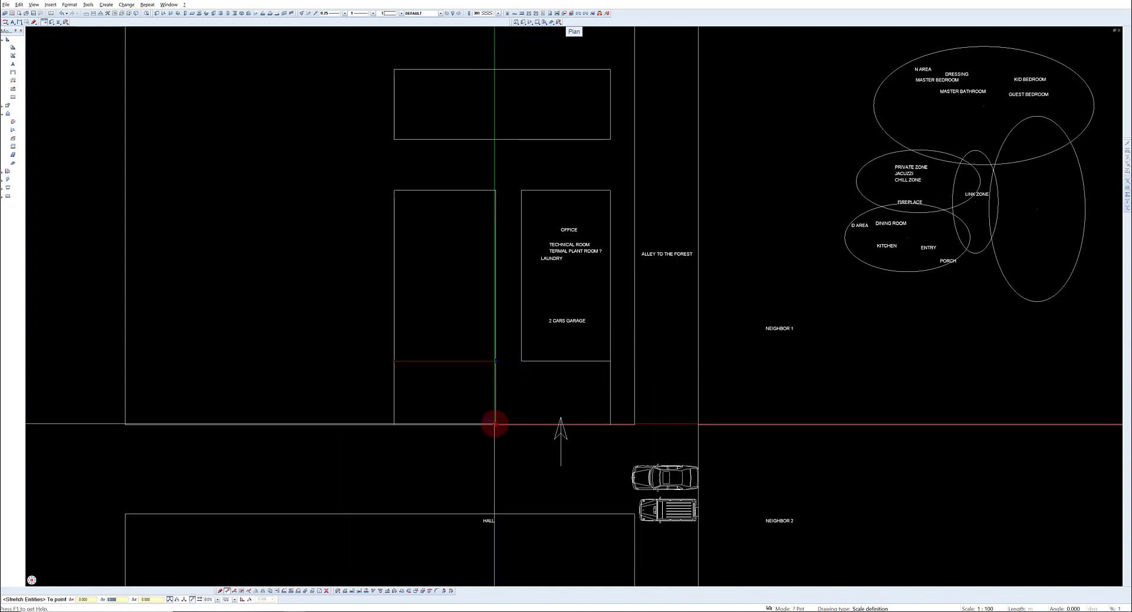
key(Return)
scroll(319, 302, down, 1)
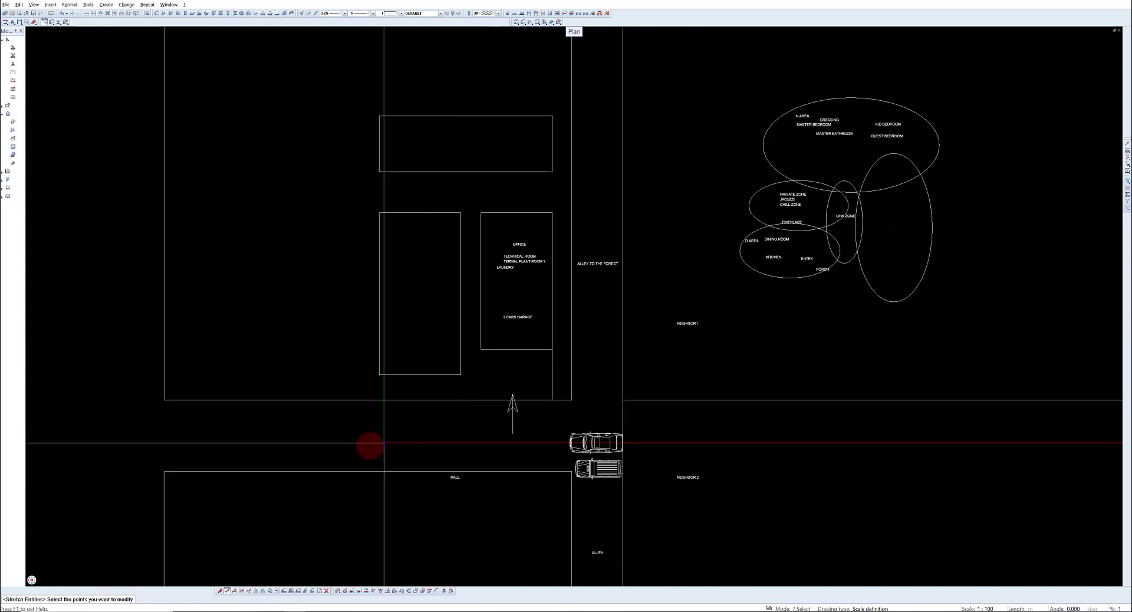
Step: Move KITCHEN into the lower part of the left rectangle, DINING ROOM above it, and D AREA between them on the left edge
click(277, 591)
scroll(765, 254, up, 2)
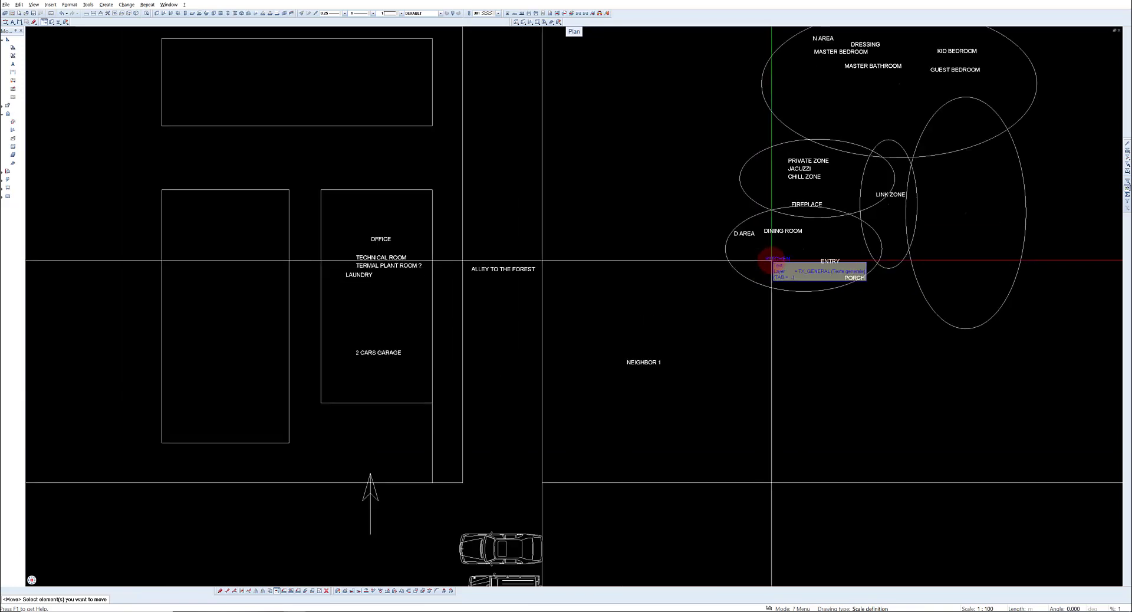
click(780, 265)
scroll(878, 278, down, 2)
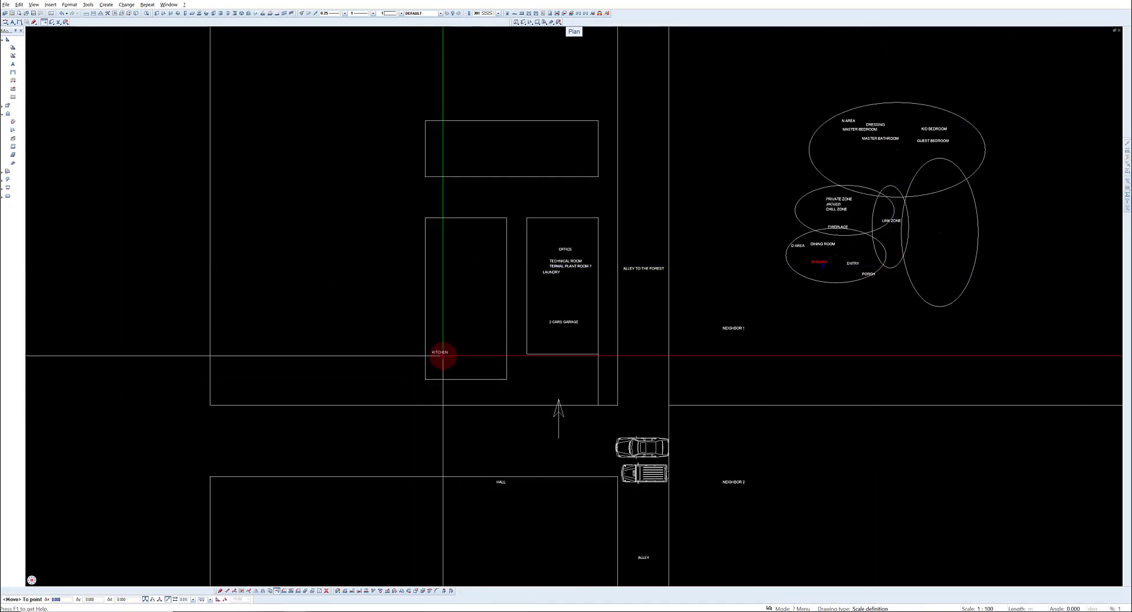
click(452, 358)
scroll(799, 246, up, 2)
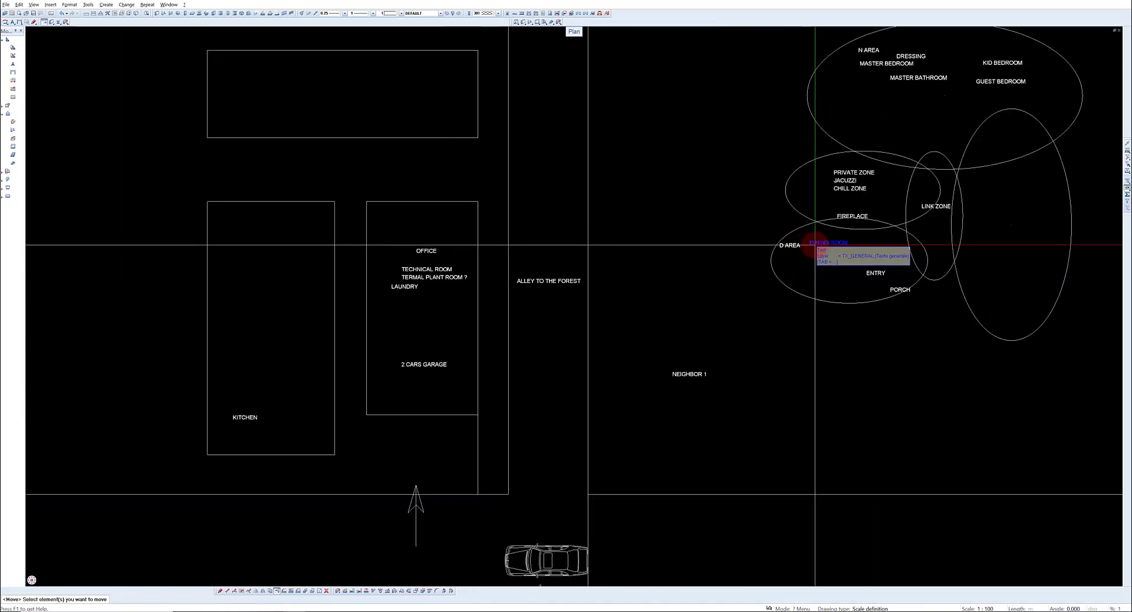
click(829, 257)
click(249, 383)
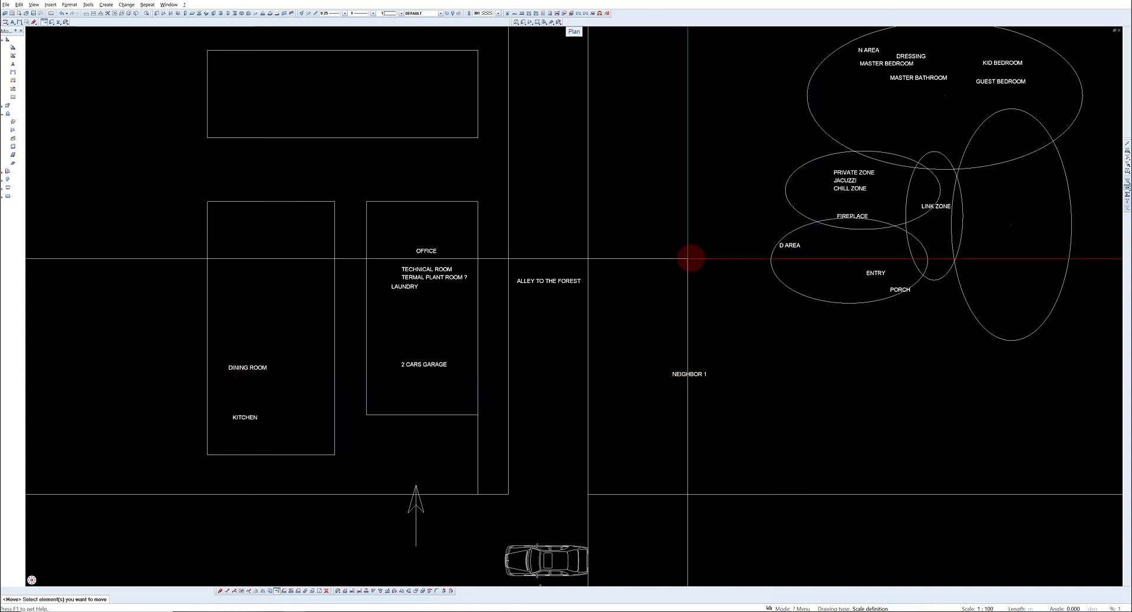
click(791, 250)
click(216, 394)
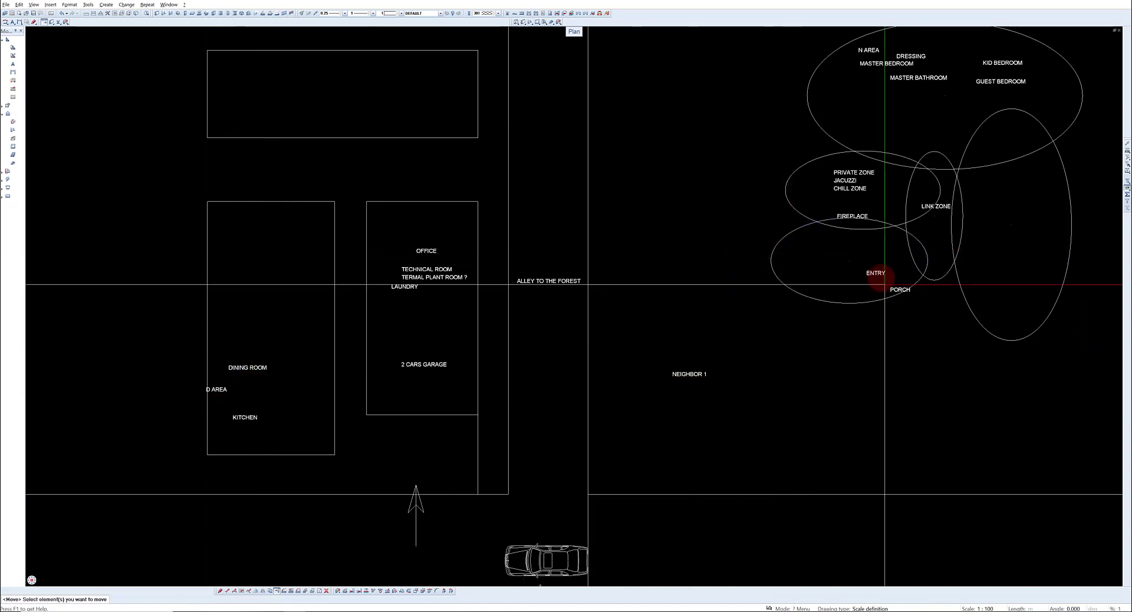
Step: Move ENTRY just outside the left rectangle's lower-right corner and PORCH inside that corner
click(872, 286)
click(350, 455)
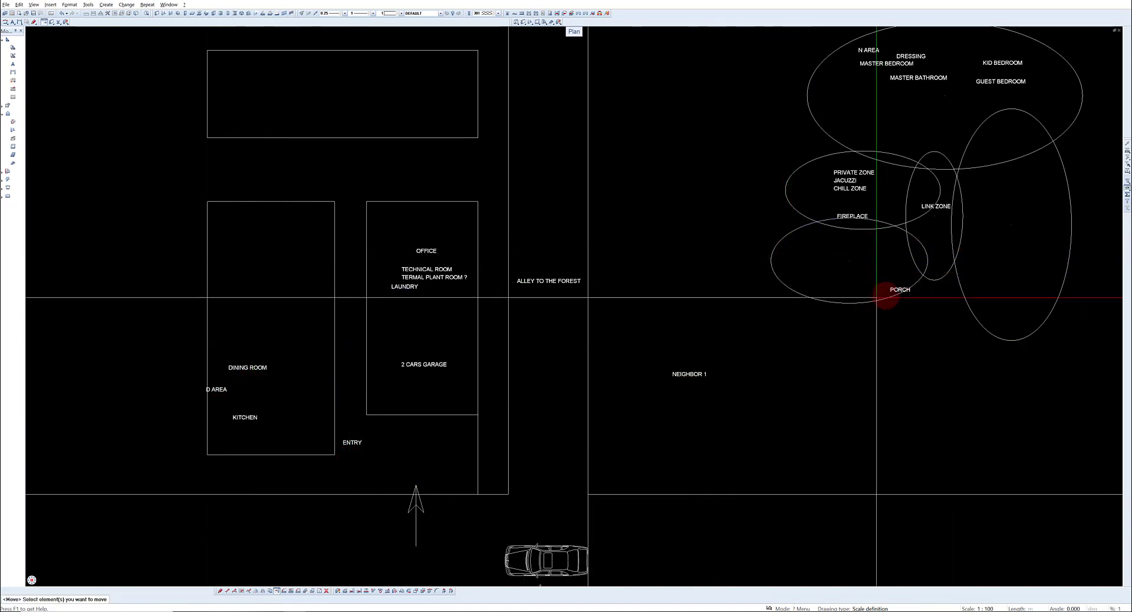
click(894, 289)
click(308, 433)
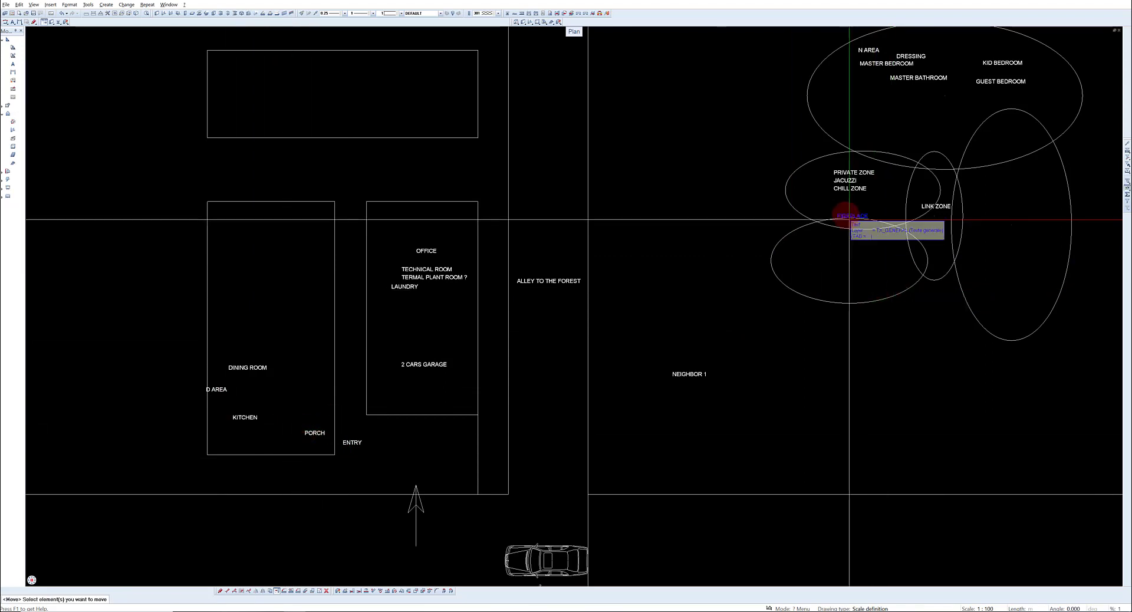
Step: Move FIREPLACE near the left rectangle's middle, the PRIVATE ZONE, JACUZZI, CHILL ZONE text above that rectangle, and LINK ZONE into the gap beside the garage rectangle
click(848, 211)
click(265, 299)
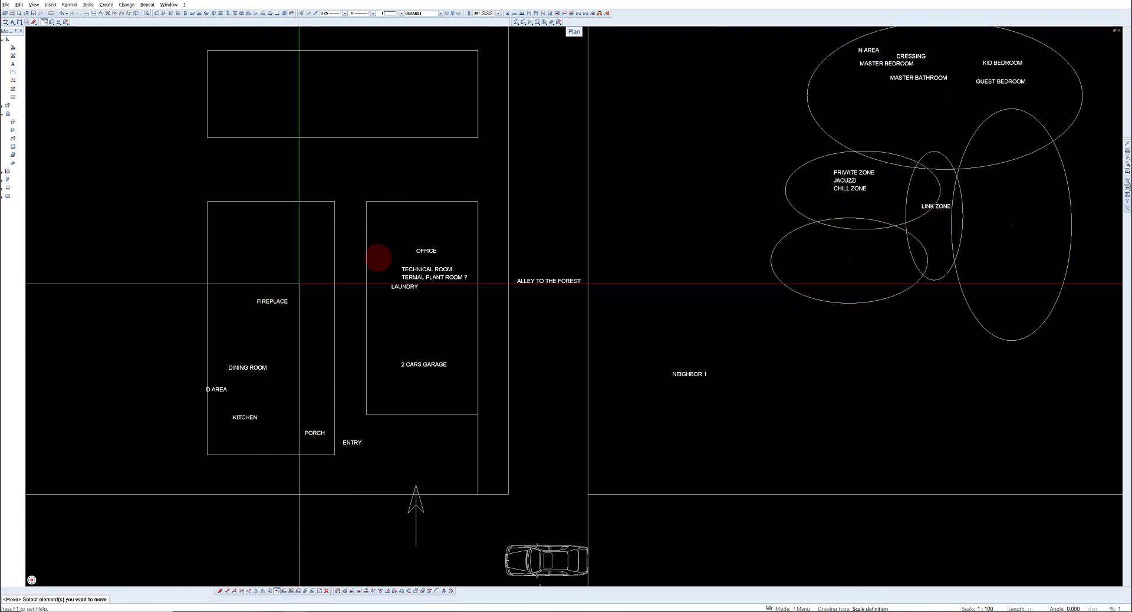
click(837, 186)
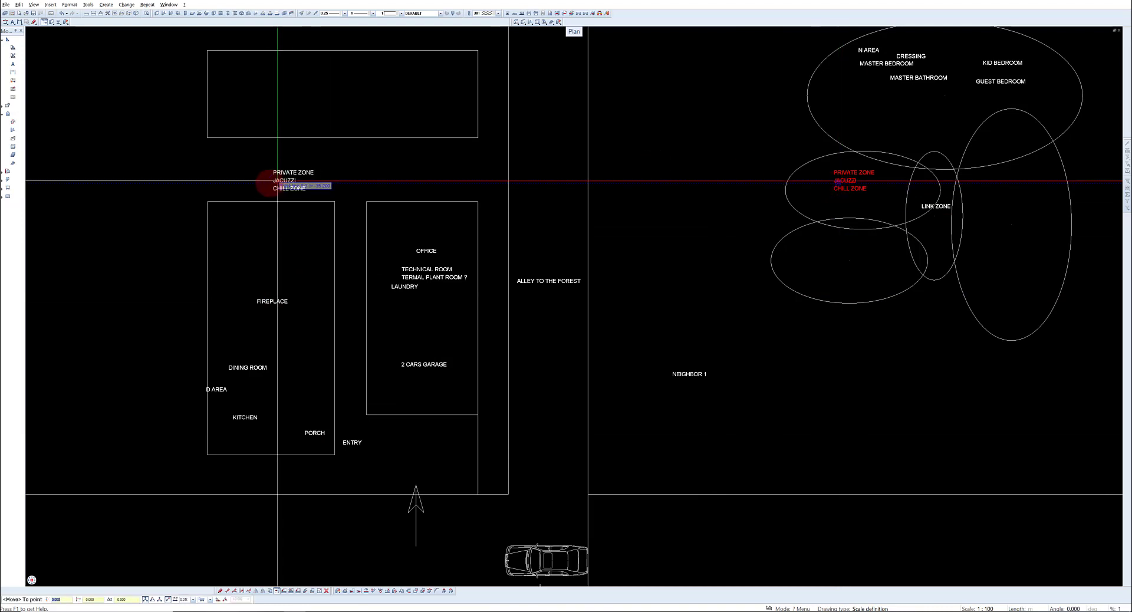
click(260, 185)
click(936, 212)
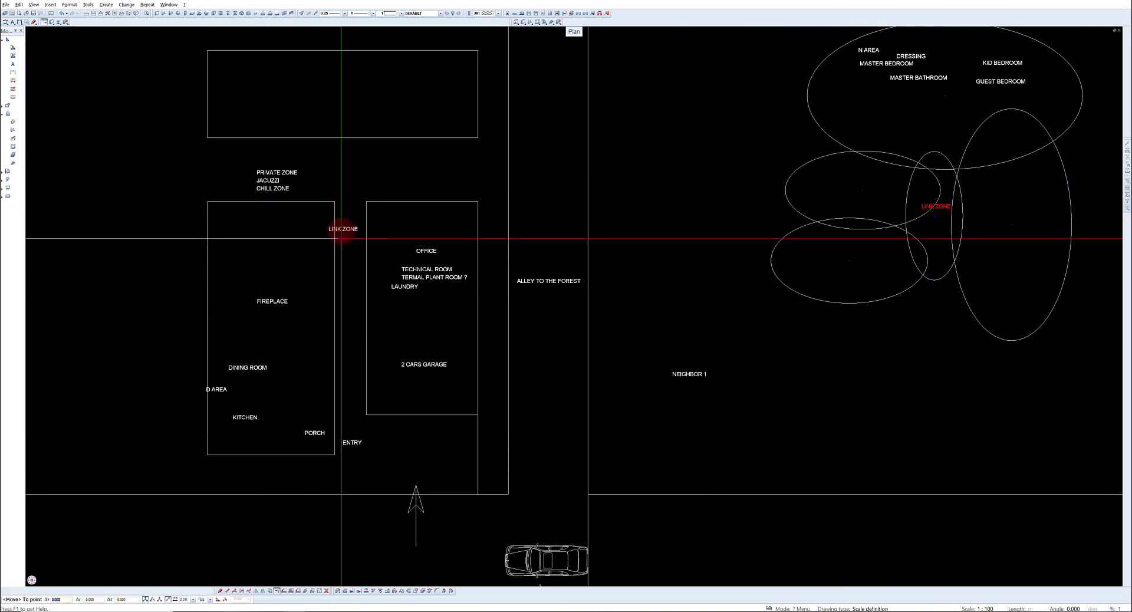
click(347, 231)
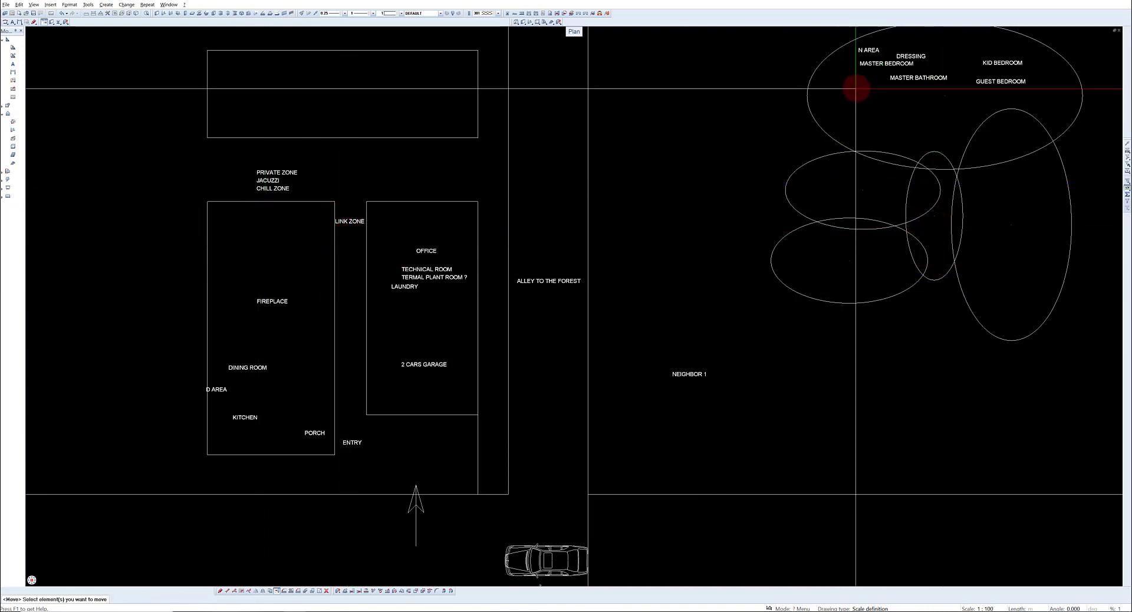
Step: Move the N AREA label just above the left end of the upper rectangle
click(866, 54)
click(847, 105)
middle_drag(806, 177, 890, 259)
click(291, 169)
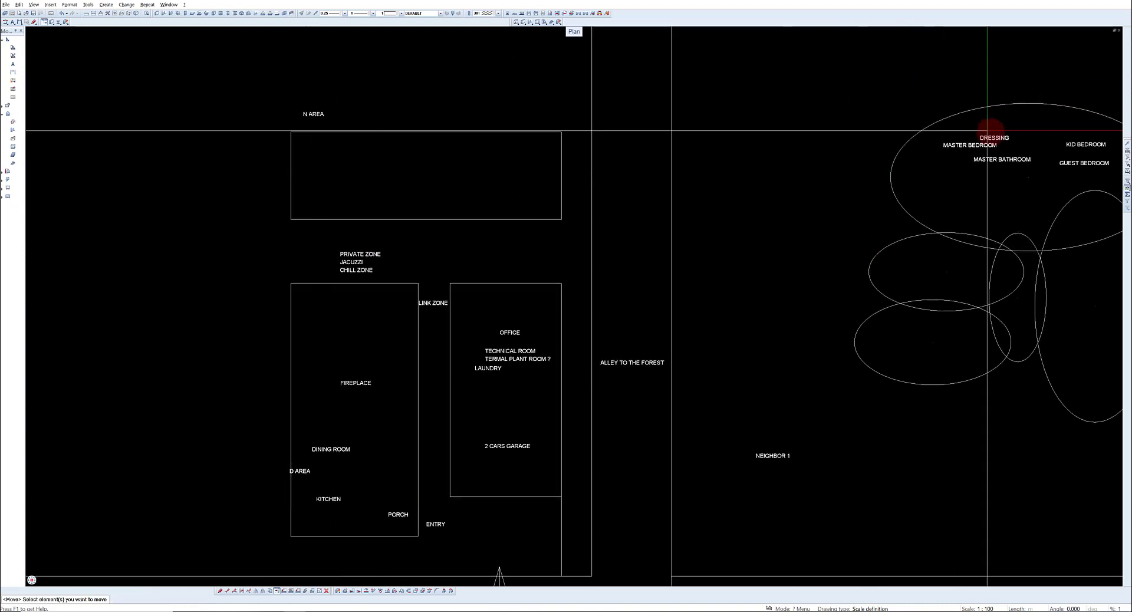
Step: Move DRESSING, MASTER BEDROOM and MASTER BATHROOM into the left half of the upper rectangle, with MASTER BEDROOM furthest left and MASTER BATHROOM below DRESSING
click(994, 136)
click(374, 198)
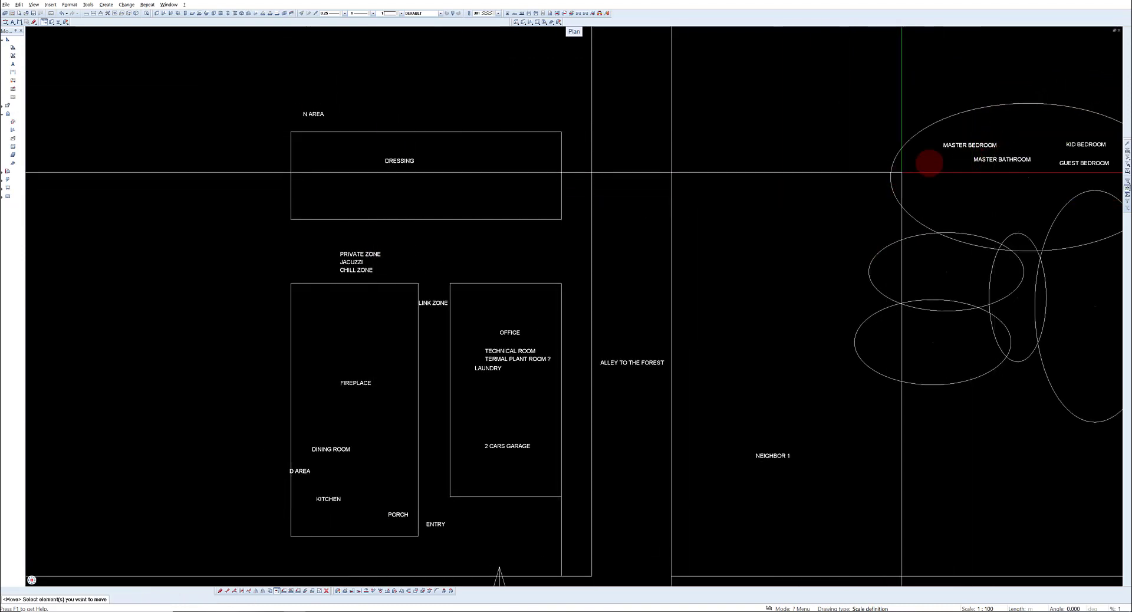
click(954, 148)
click(324, 175)
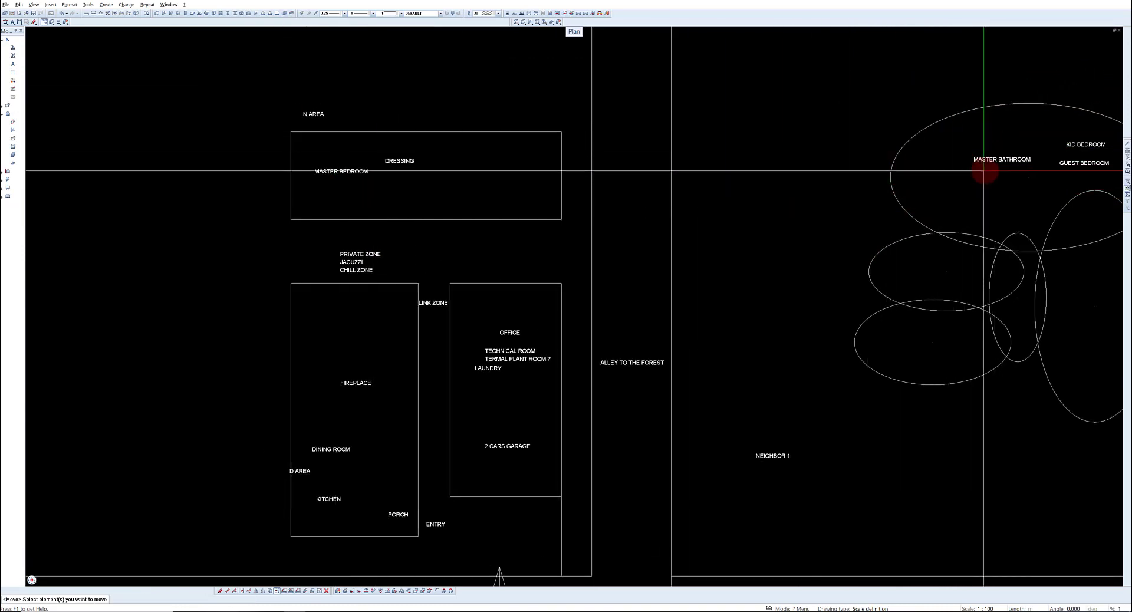
click(989, 167)
click(348, 188)
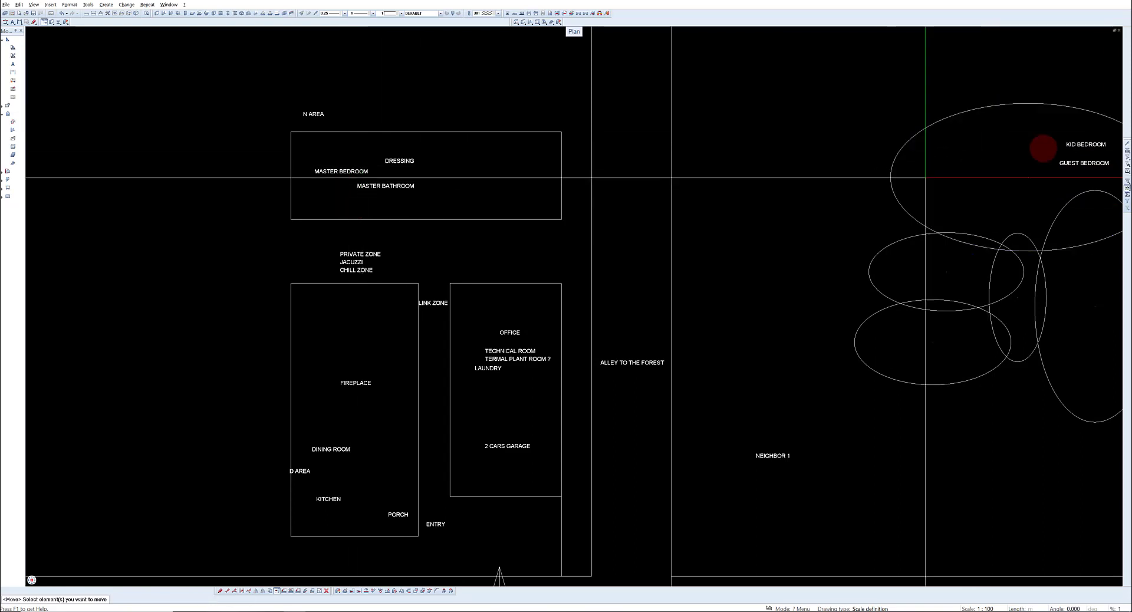
Step: Move KID BEDROOM and GUEST BEDROOM into the right half of the upper rectangle, with GUEST BEDROOM lower and further left
click(1033, 179)
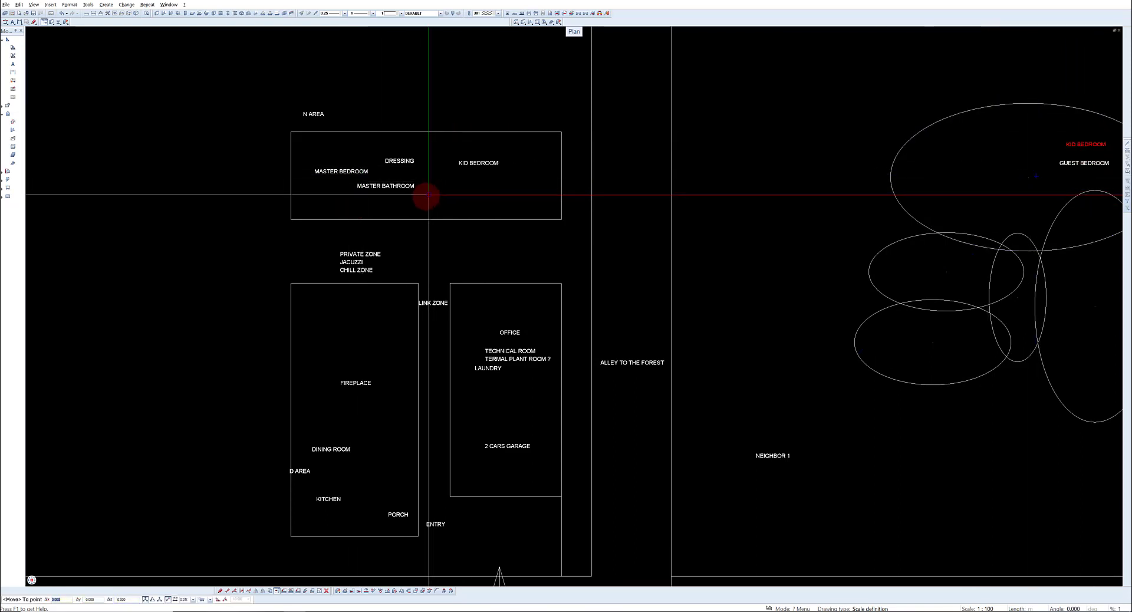
click(458, 191)
click(1102, 169)
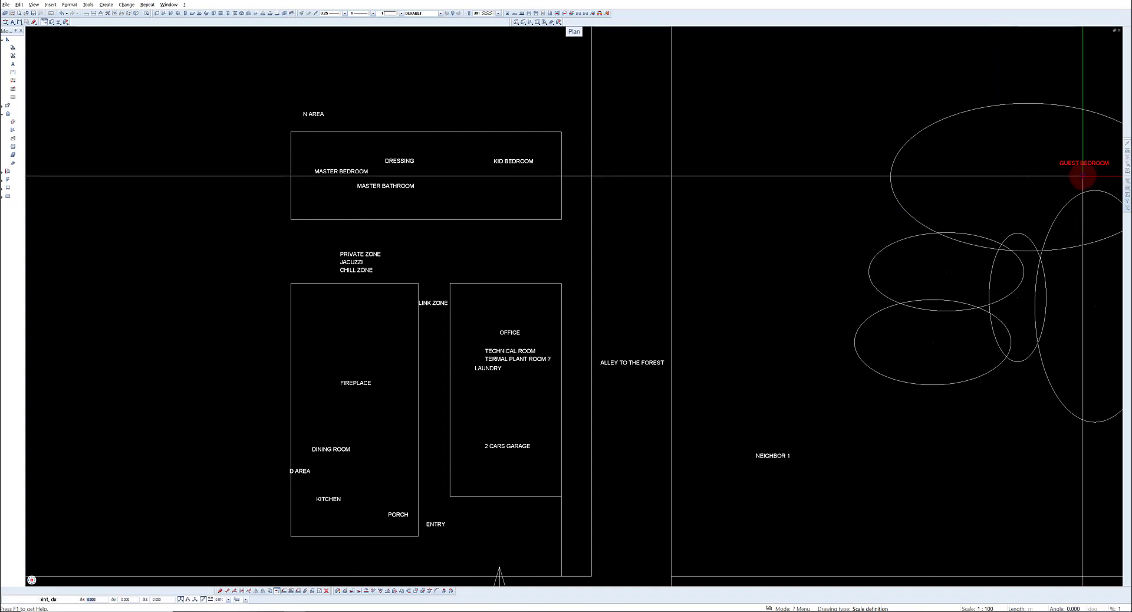
click(478, 192)
Step: Copy the MASTER BATHROOM label to just below GUEST BEDROOM and change the copy's text to BATHROOM
scroll(477, 193, up, 1)
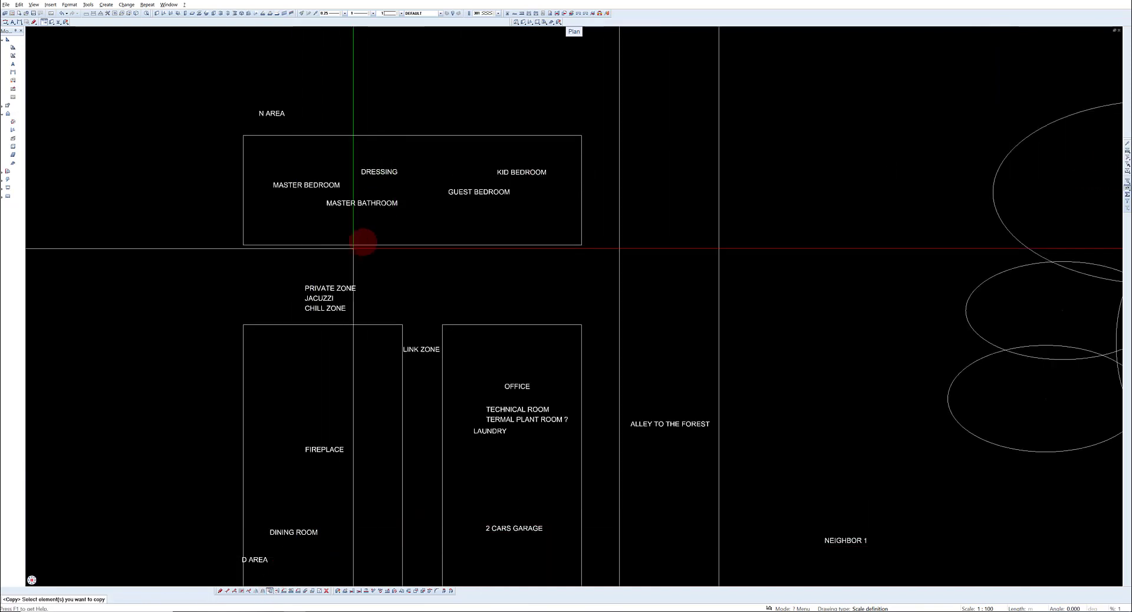
click(361, 207)
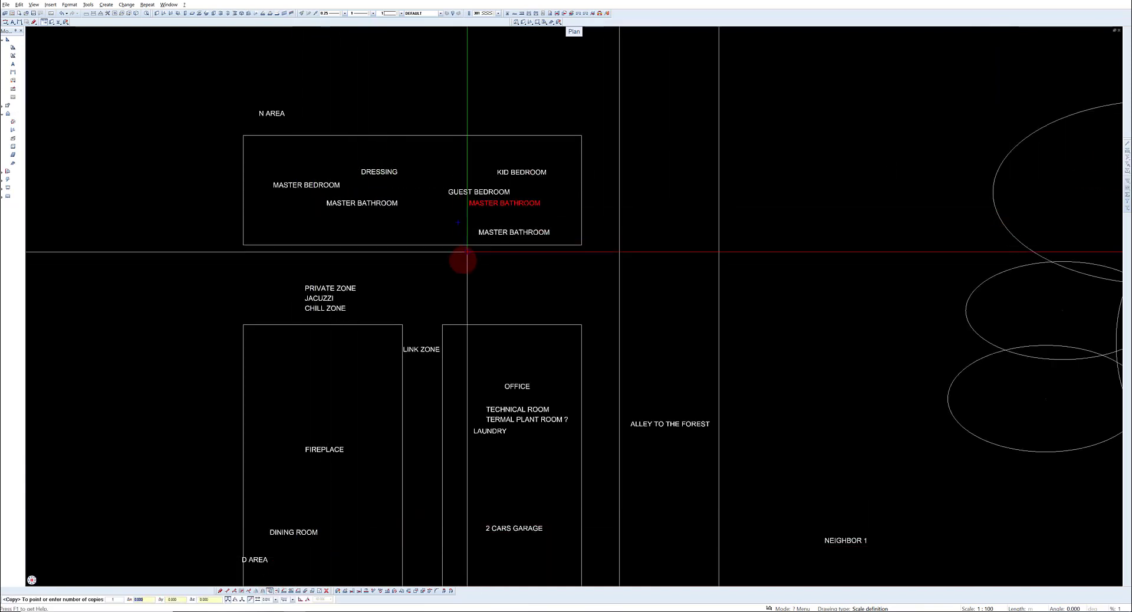
click(504, 207)
double_click(505, 202)
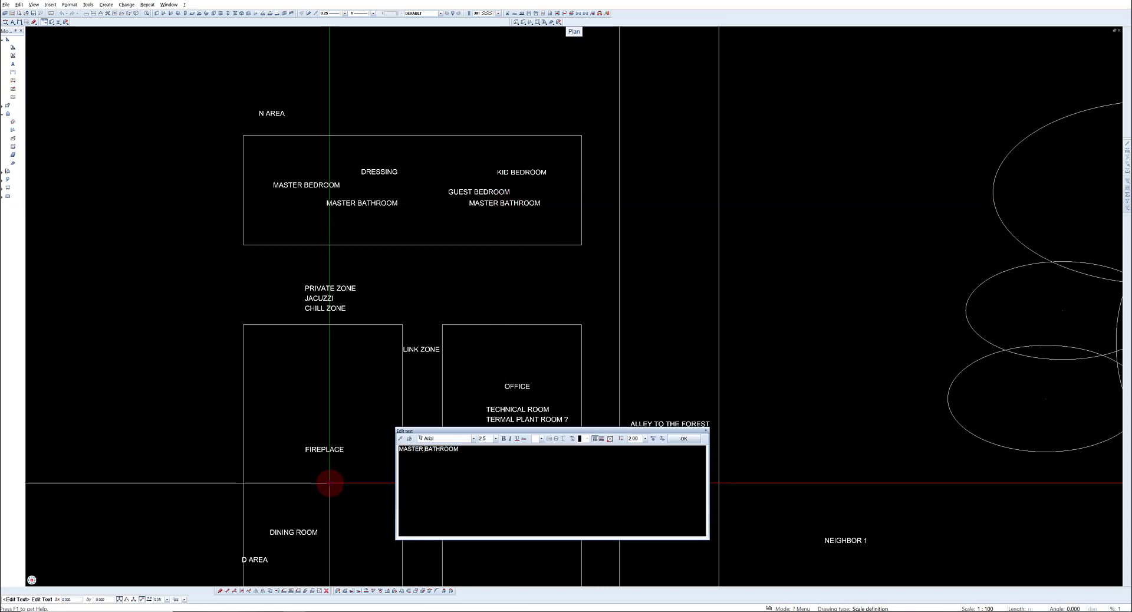
click(684, 439)
Step: Draw lines enclosing PORCH in the left rectangle's lower right corner, with the upper line level with the garage's lower edge
scroll(450, 254, down, 5)
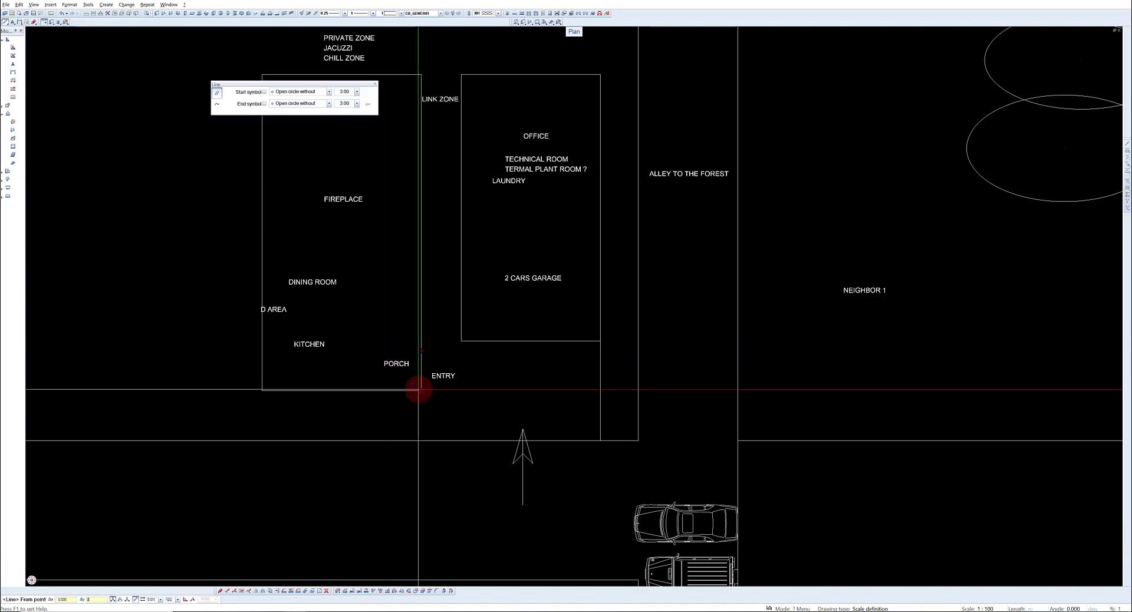
key(Return)
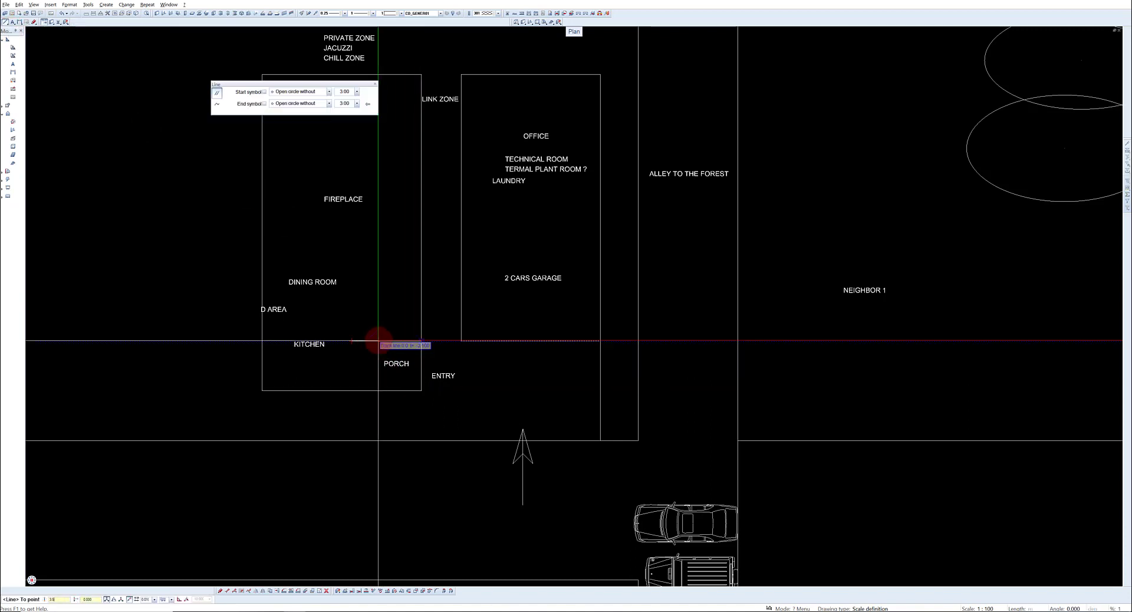
click(352, 390)
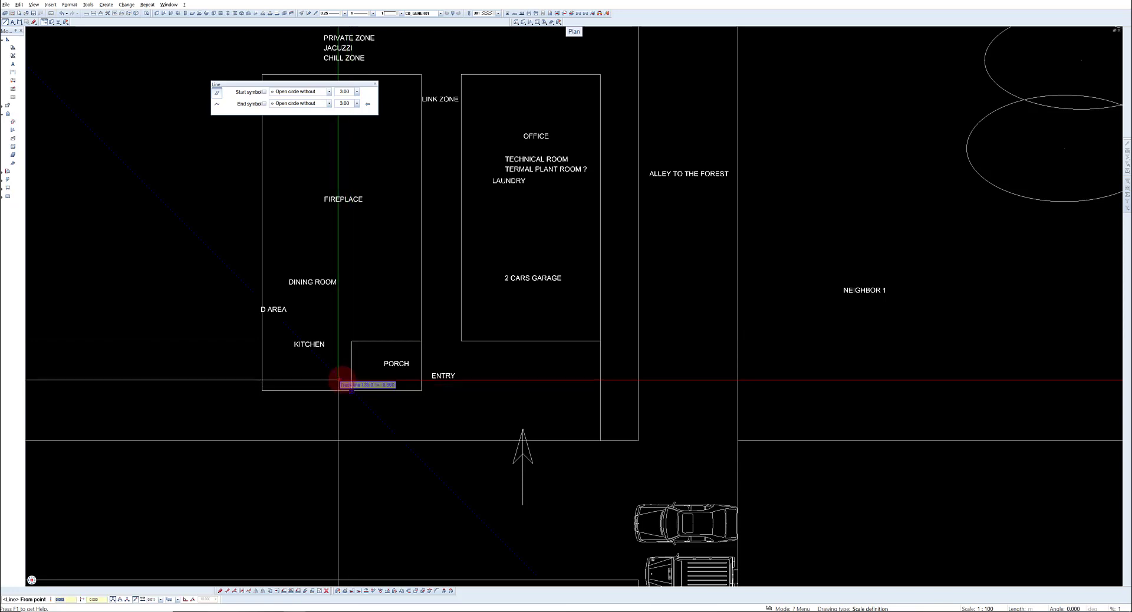
Step: Copy the driveway arrow in front of the garage to the left end of the porch area
scroll(318, 539, up, 1)
middle_drag(307, 561, 275, 520)
click(271, 591)
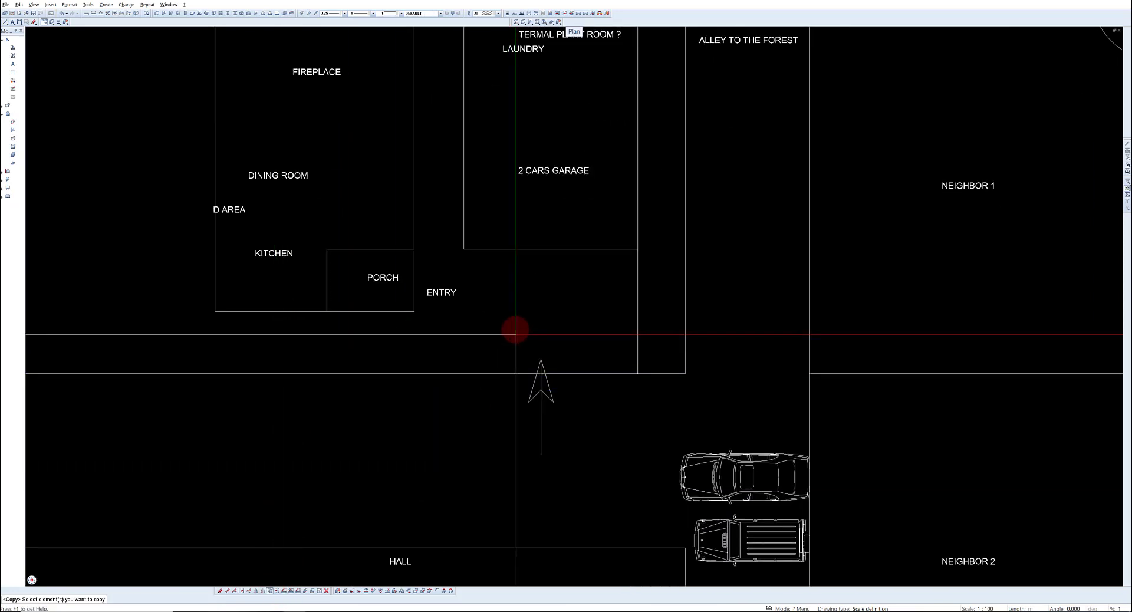
drag(501, 324, 572, 470)
click(541, 403)
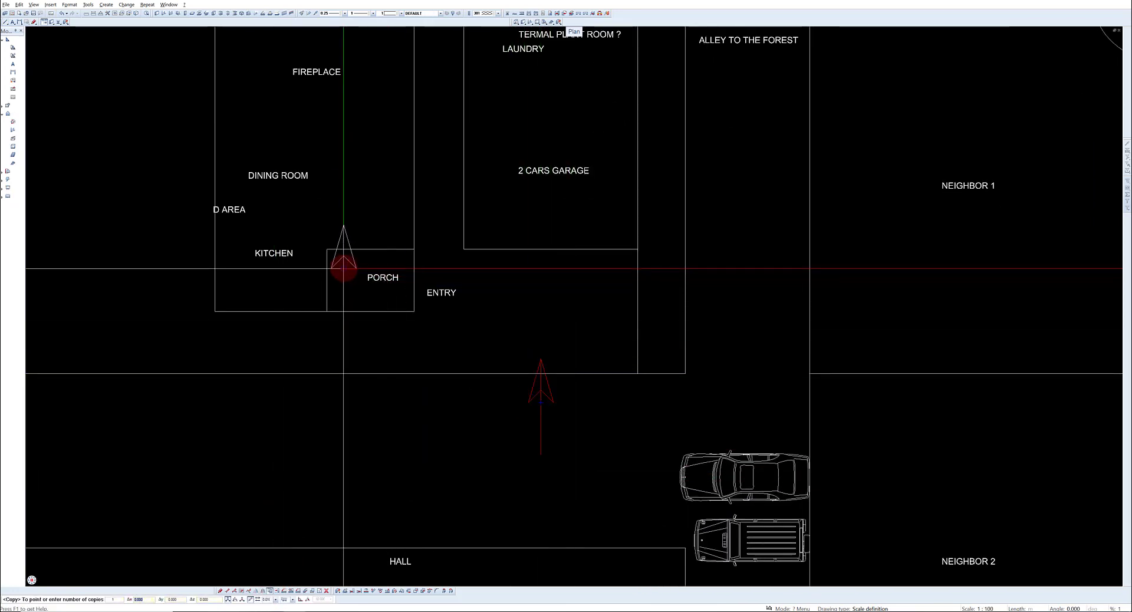
click(346, 265)
Step: Resize the copied arrow to a smaller size that fits inside the porch area
click(319, 591)
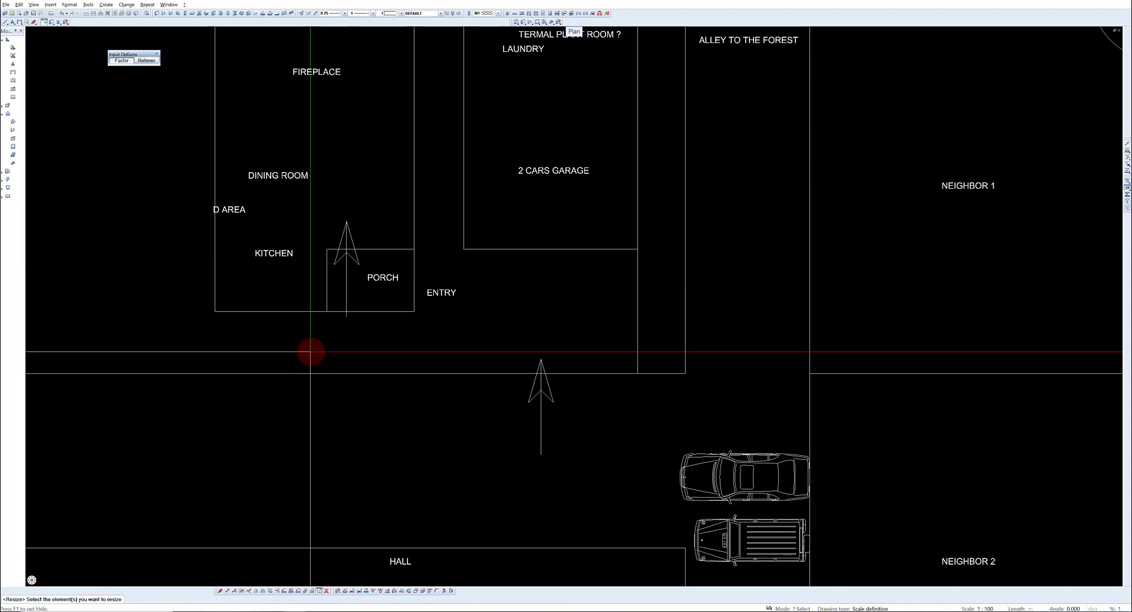
scroll(348, 268, up, 3)
click(453, 148)
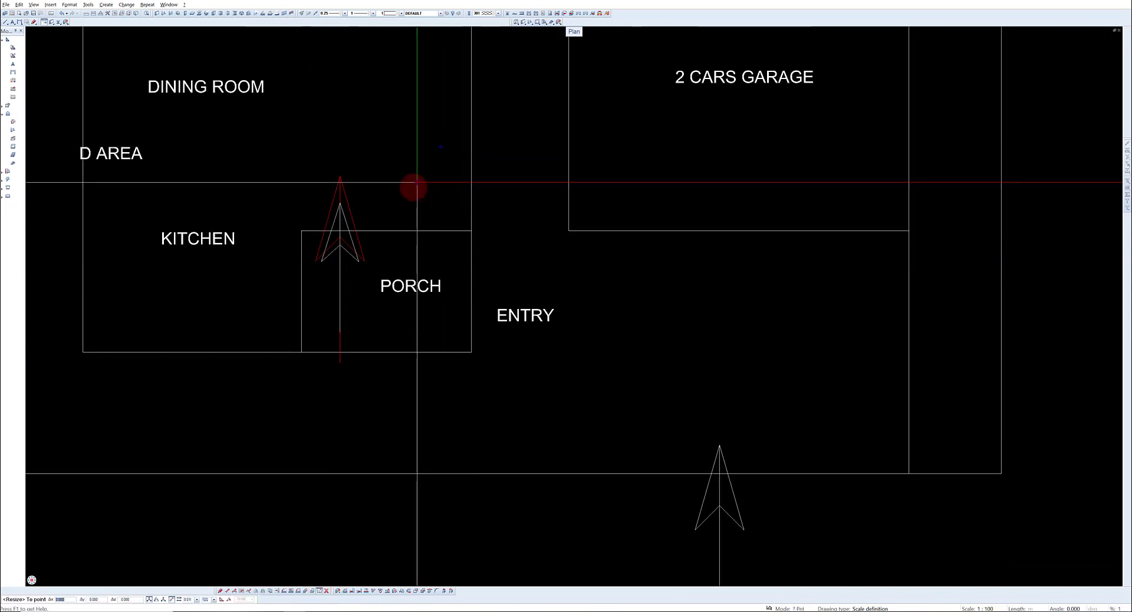
click(372, 230)
Step: Extend both sides of the LINK ZONE gap up to the upper rectangle and down to the plot boundary, and draw cross lines around ENTRY
scroll(372, 326, down, 4)
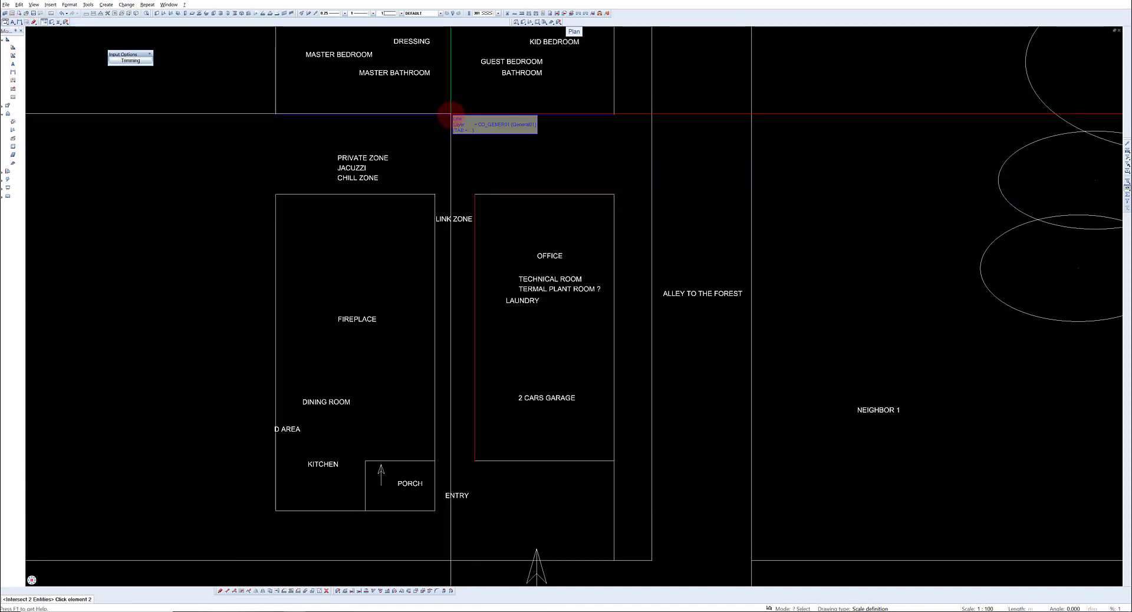
scroll(432, 43, down, 1)
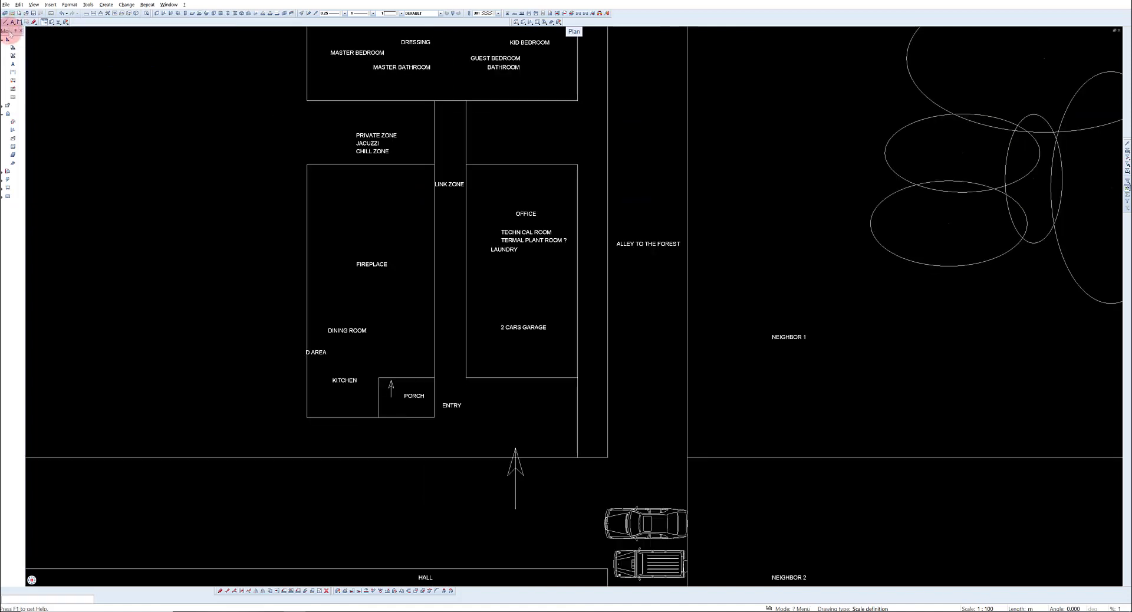
click(5, 22)
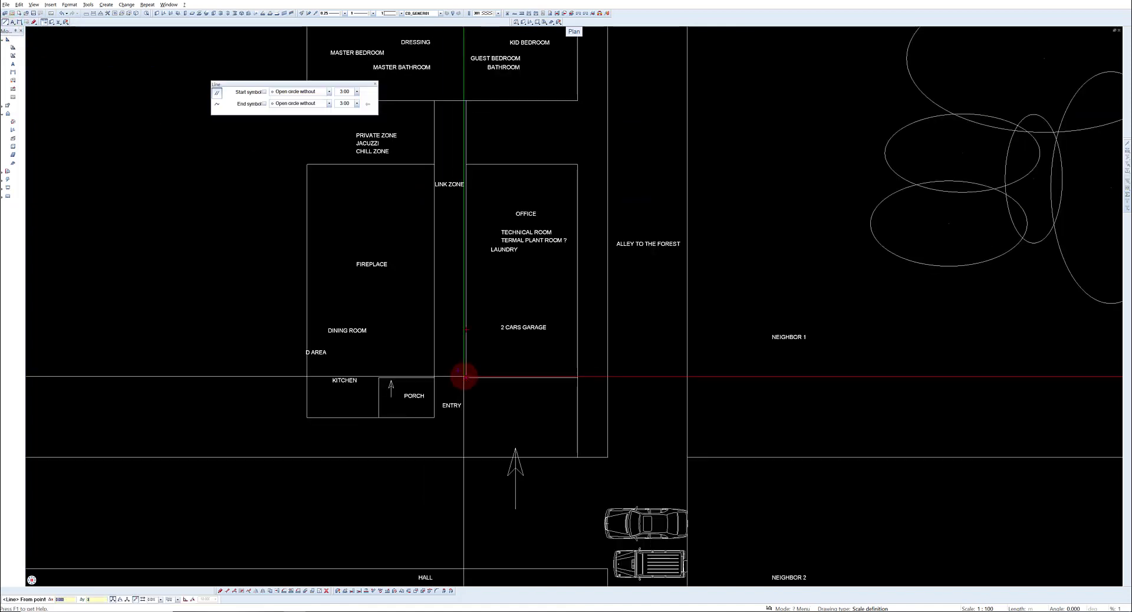
scroll(443, 374, up, 2)
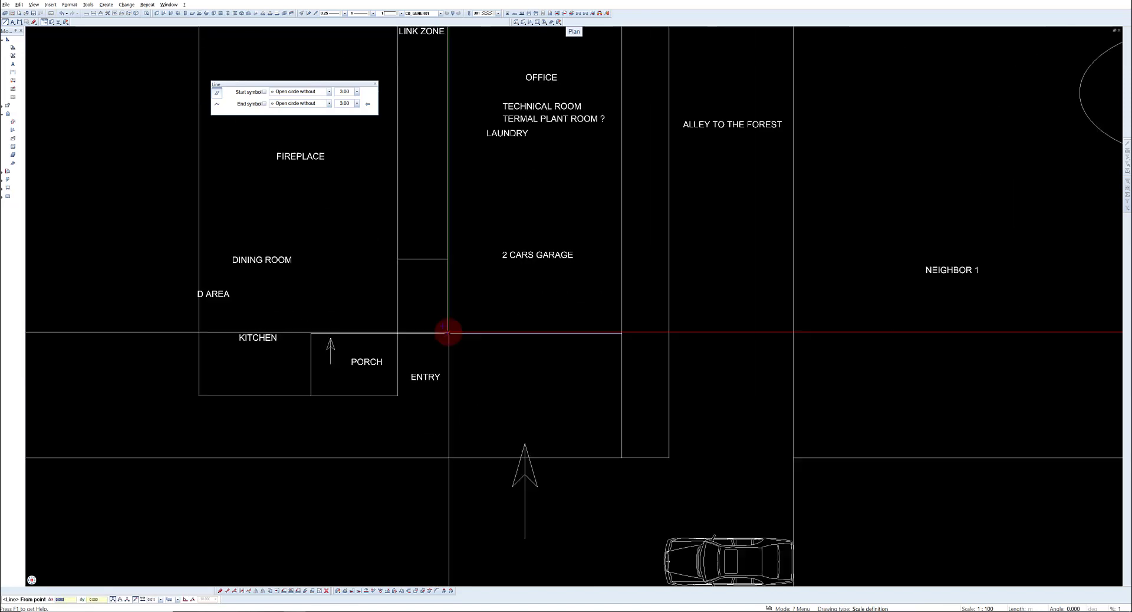
click(398, 396)
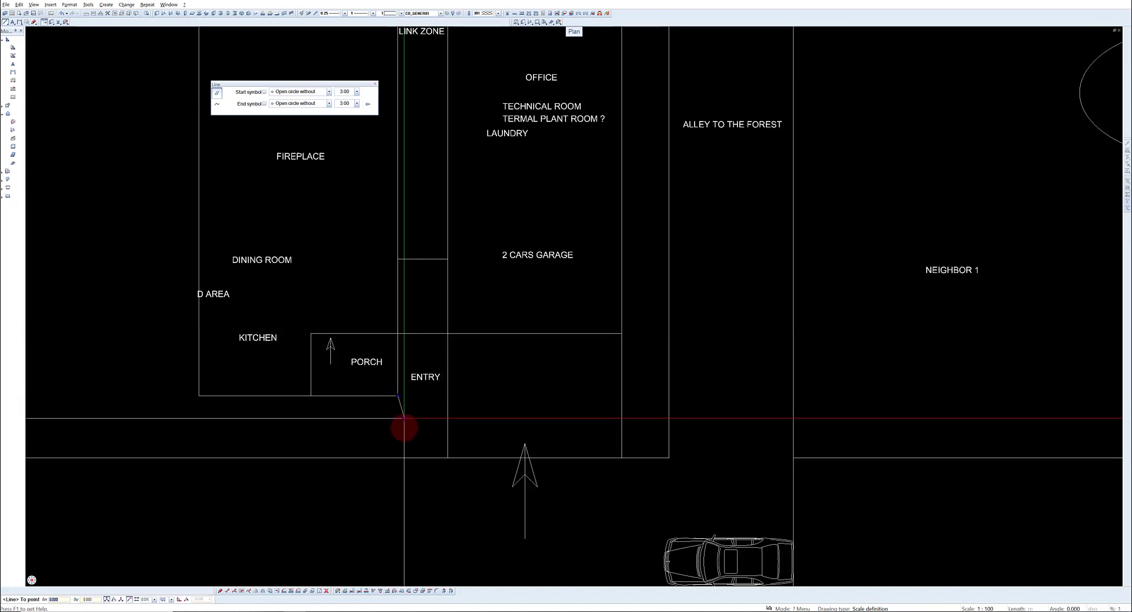
click(398, 457)
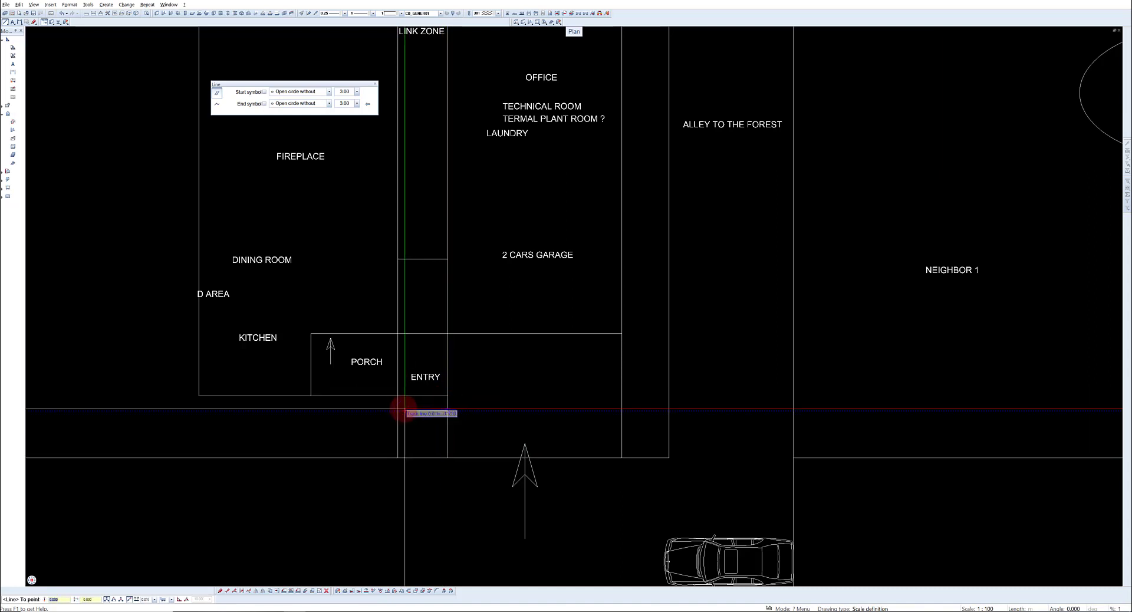
Step: Copy the cross line below ENTRY downward three times as evenly spaced entrance steps ending above the plot boundary
click(273, 591)
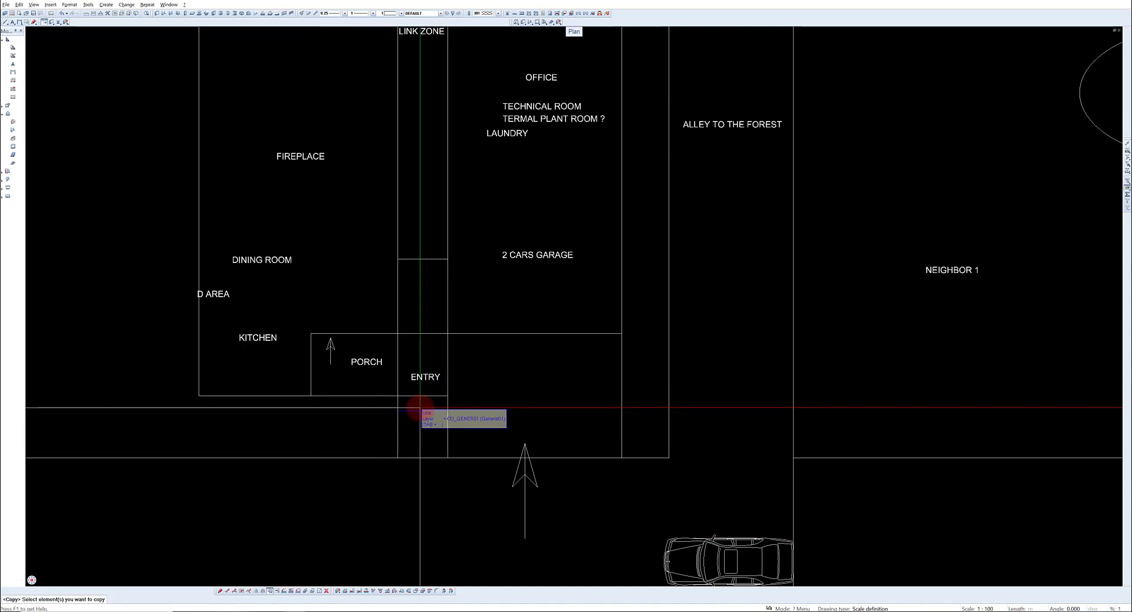
click(448, 396)
click(447, 411)
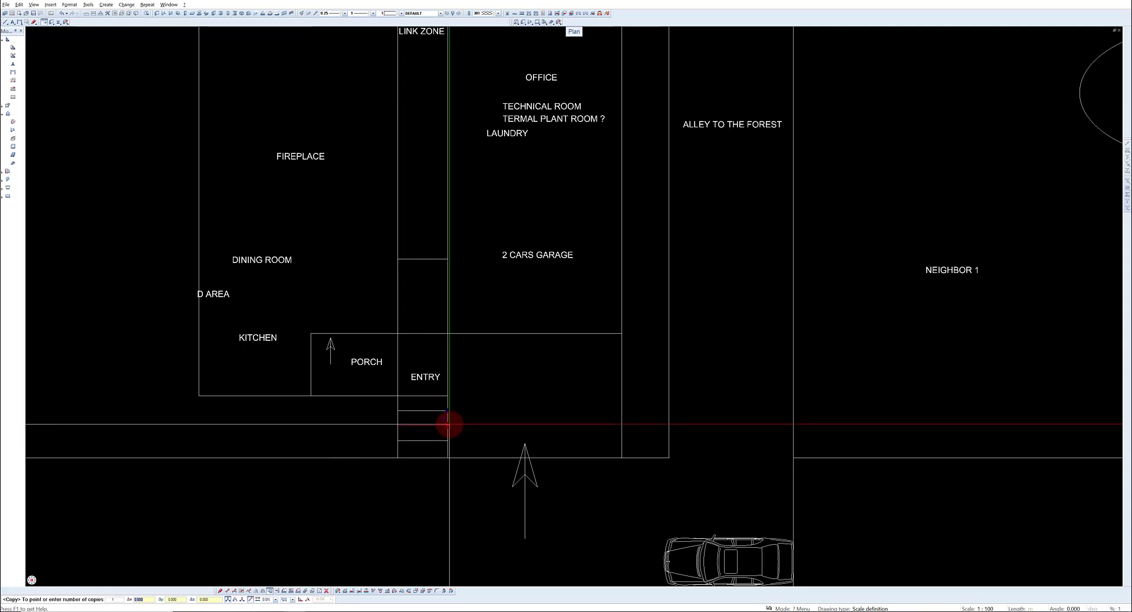
click(448, 425)
middle_drag(426, 438, 445, 420)
key(Escape)
key(Escape)
scroll(471, 484, down, 3)
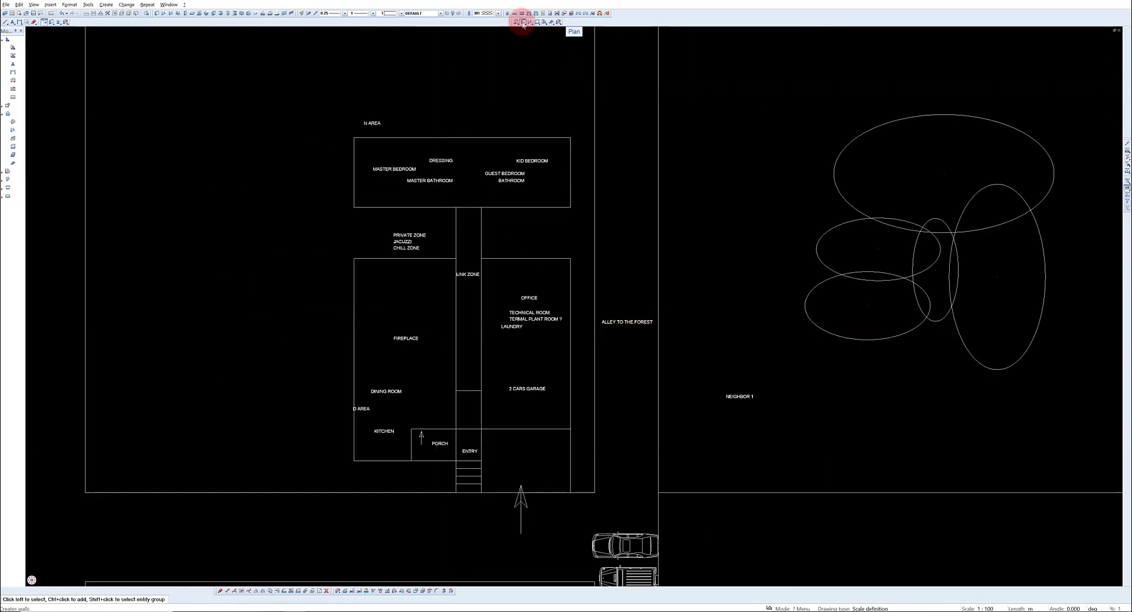
Step: Check the wall properties, including layers, thicknesses and height, and the default planes of the bubble diagram document
click(113, 54)
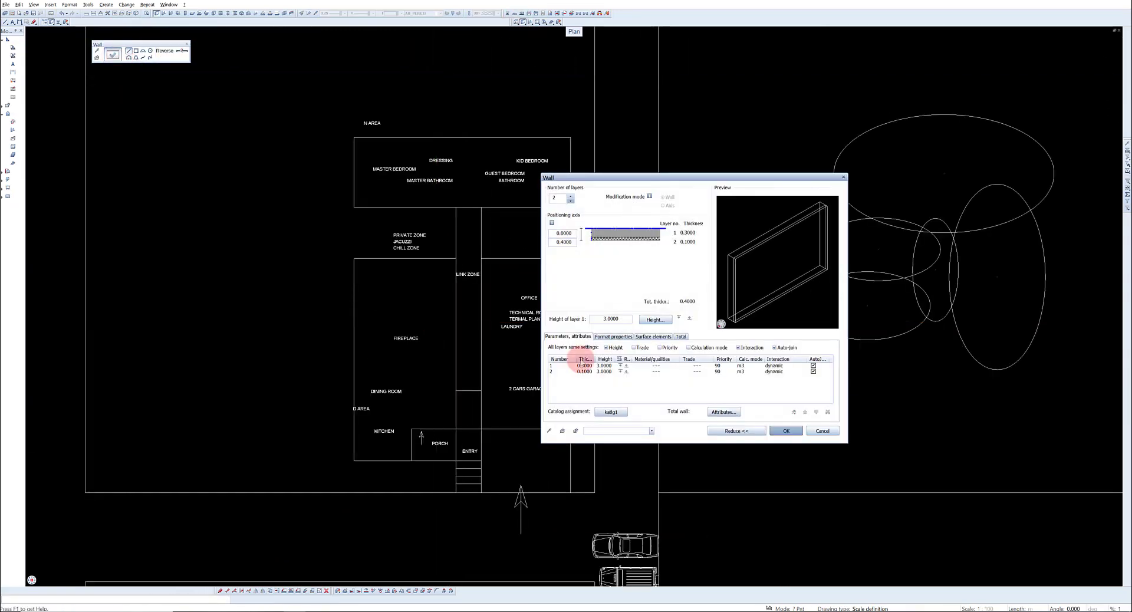
click(786, 431)
click(518, 22)
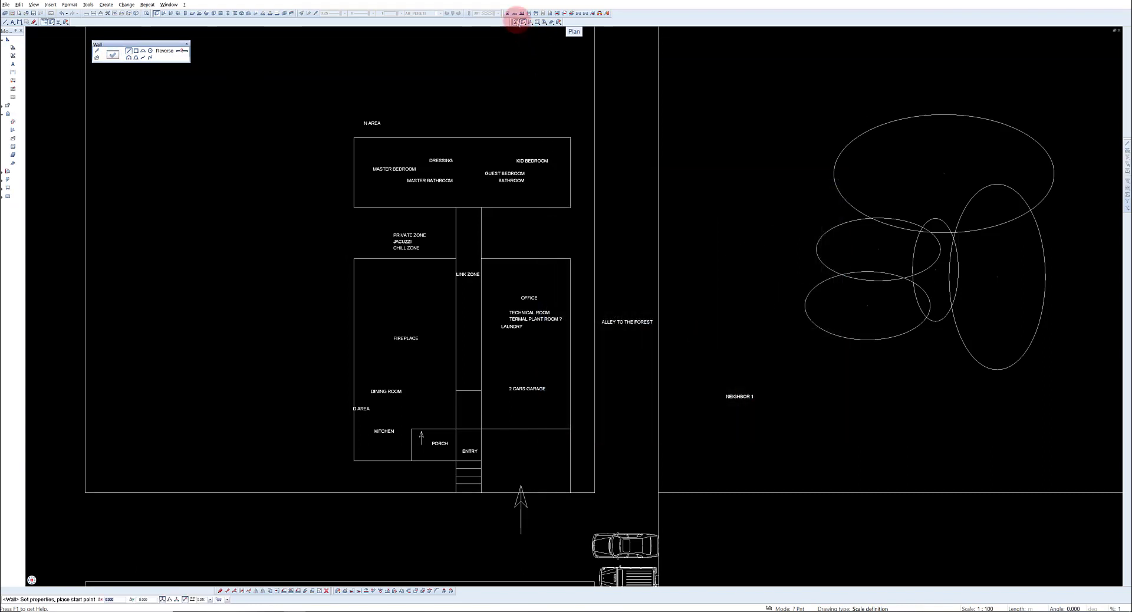
click(227, 78)
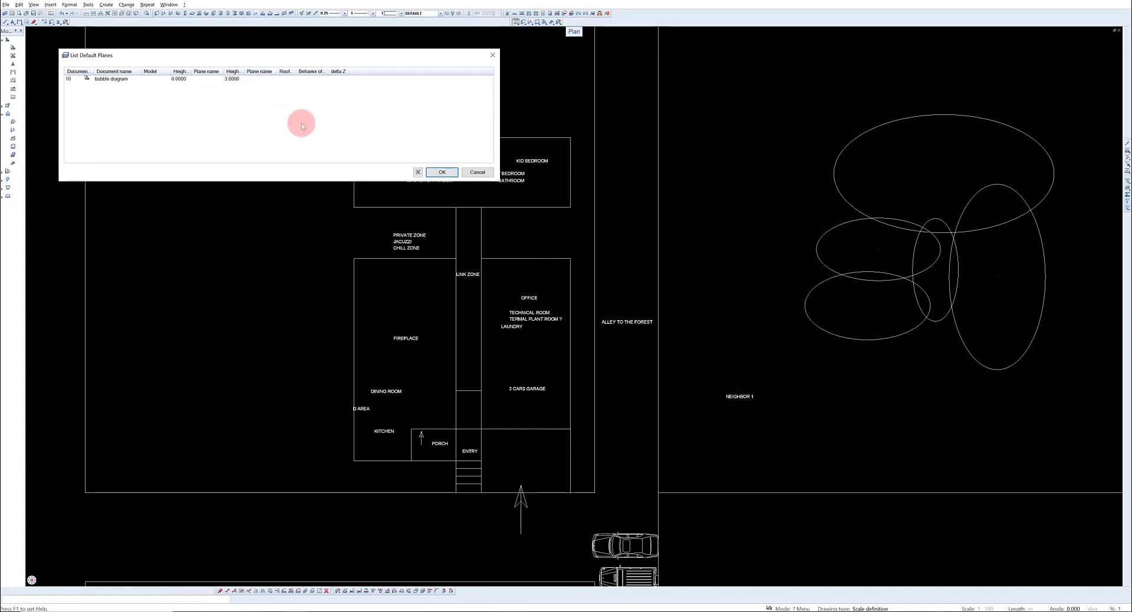
click(442, 172)
Step: Copy the FIREPLACE label to just above the original and change the copy's text to LIVING ROOM
click(268, 590)
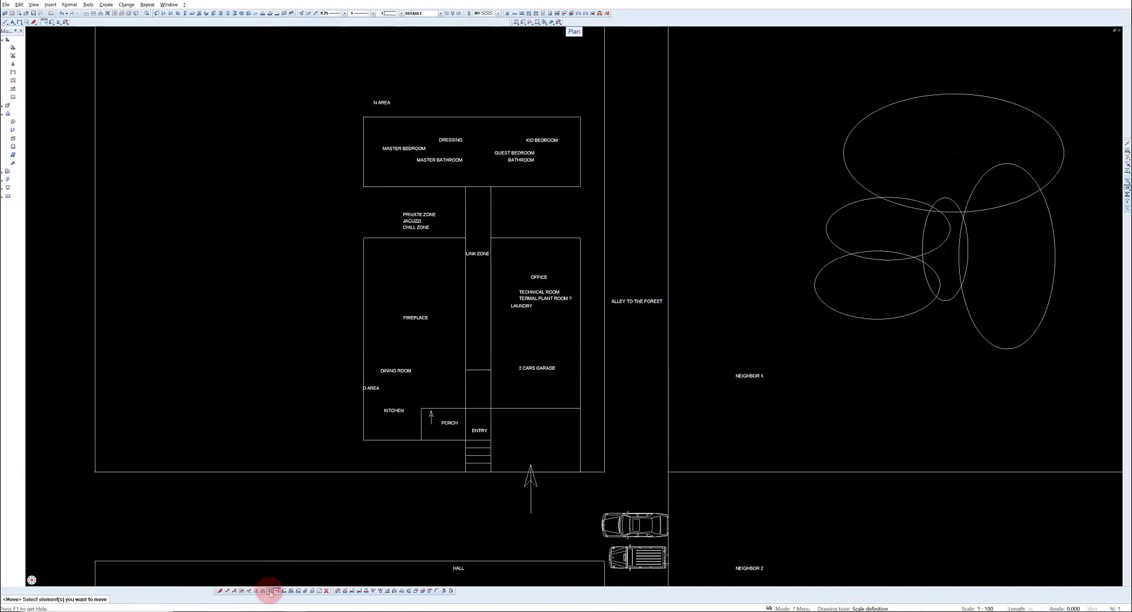
click(401, 320)
click(393, 341)
click(397, 313)
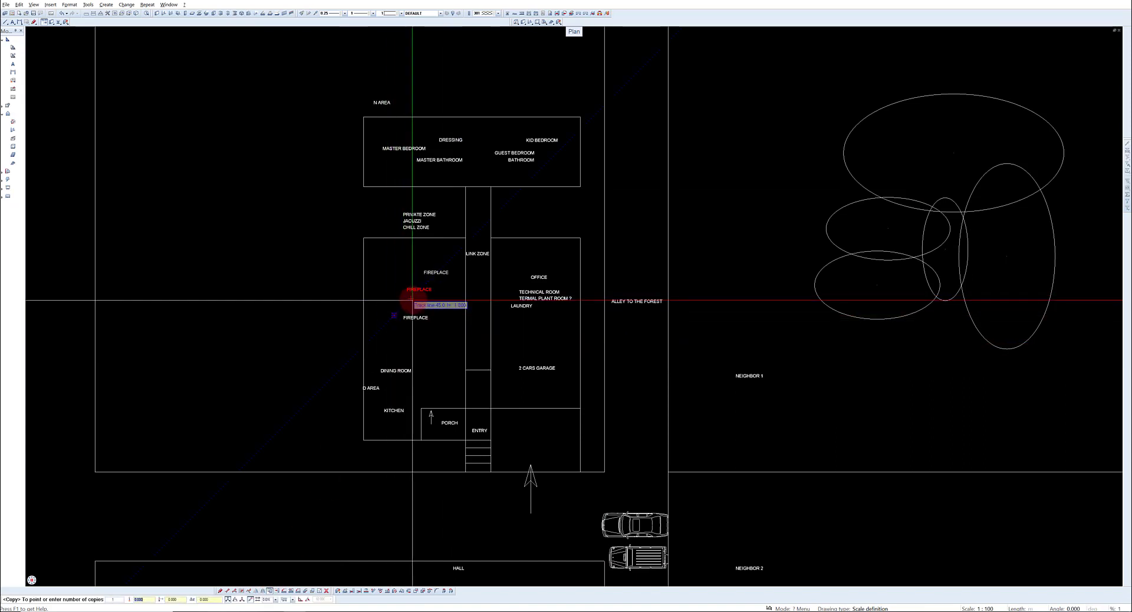
key(Escape)
double_click(415, 289)
text(LIVING ROOM)
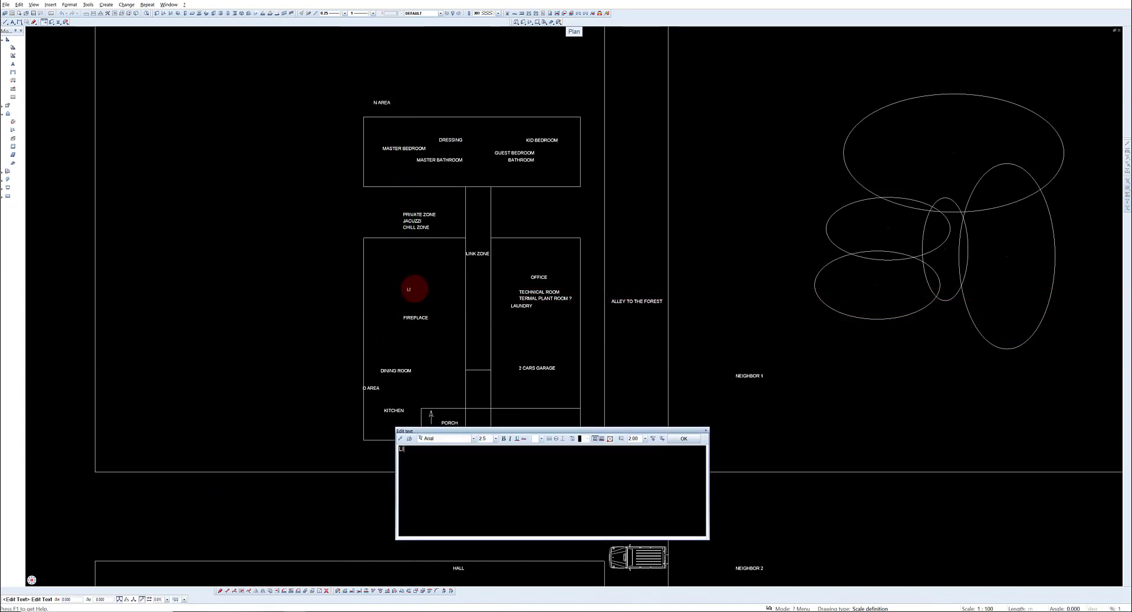
click(683, 438)
Step: Copy the DINING ROOM label up beside the link corridor and change the copy's text to TOILET
scroll(416, 403, up, 3)
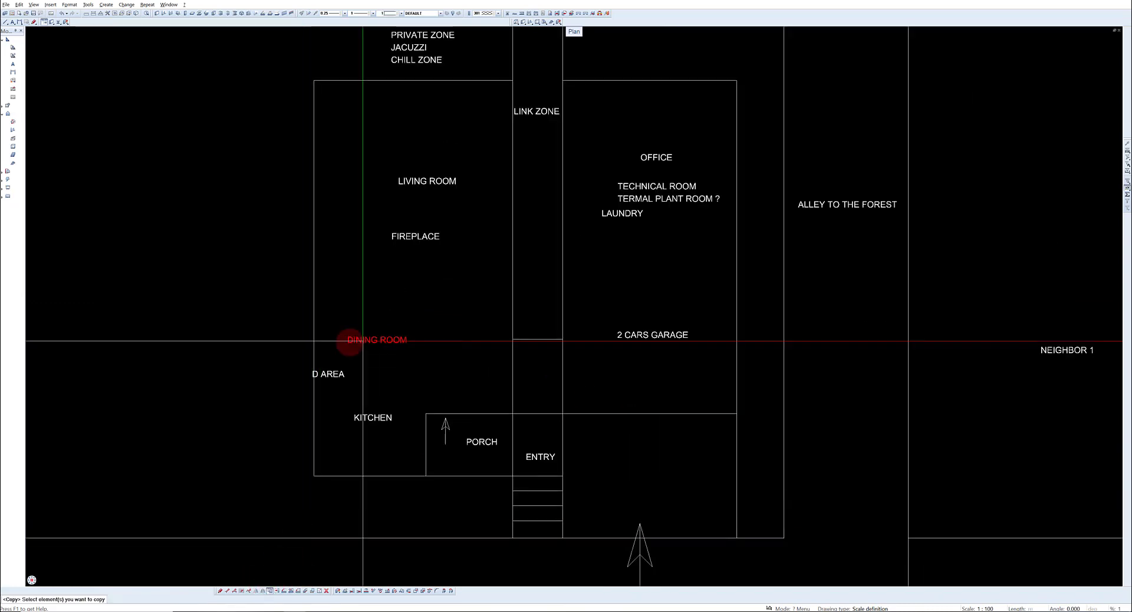
drag(350, 343, 444, 303)
scroll(444, 303, down, 3)
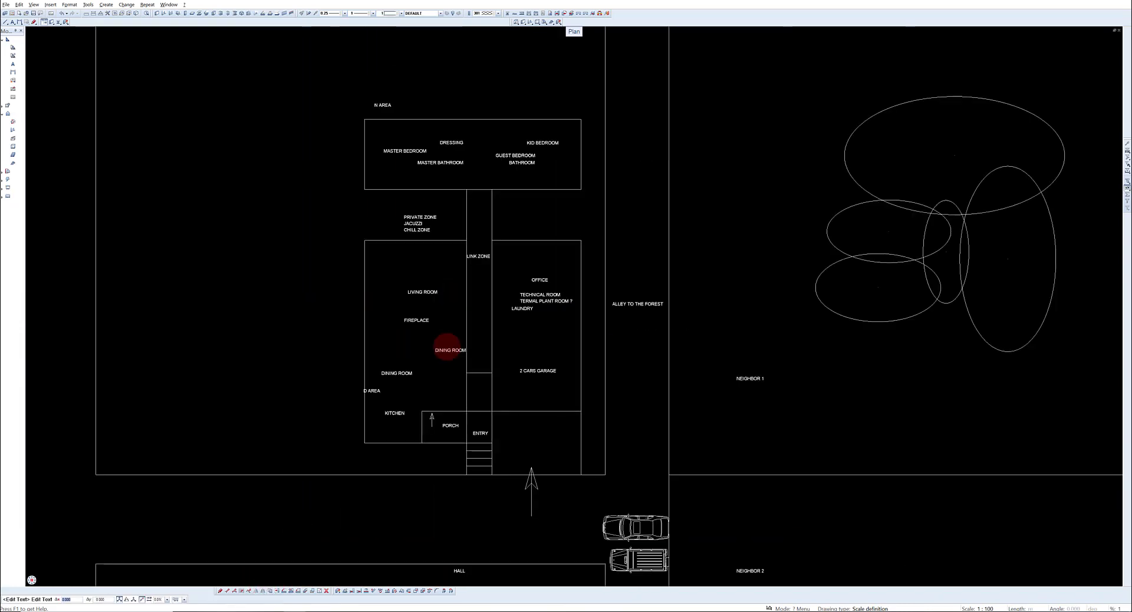
click(447, 347)
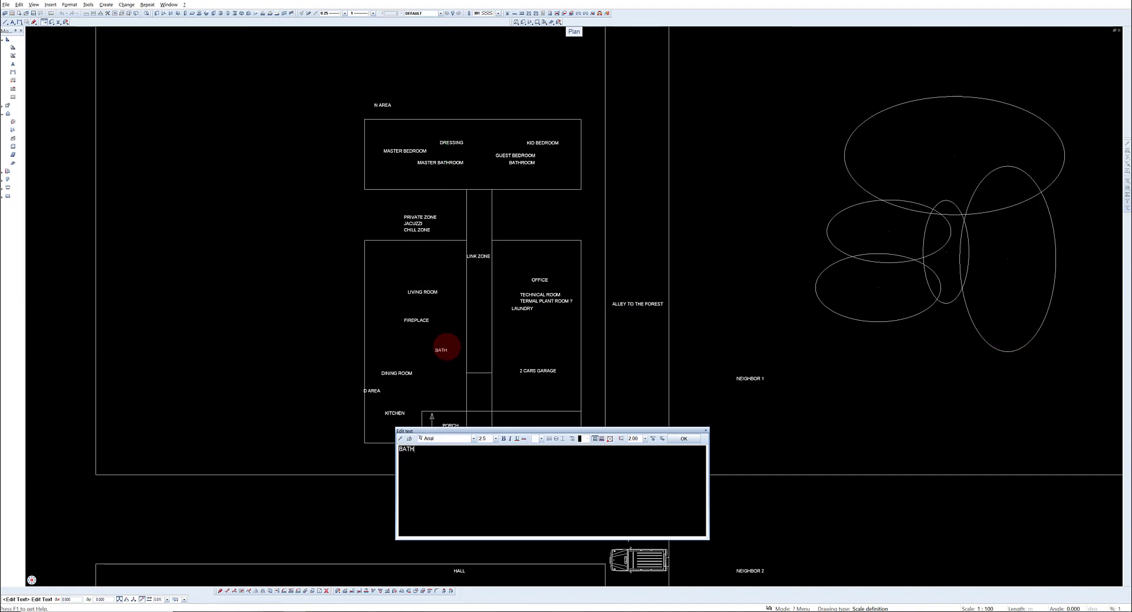
scroll(445, 341, up, 3)
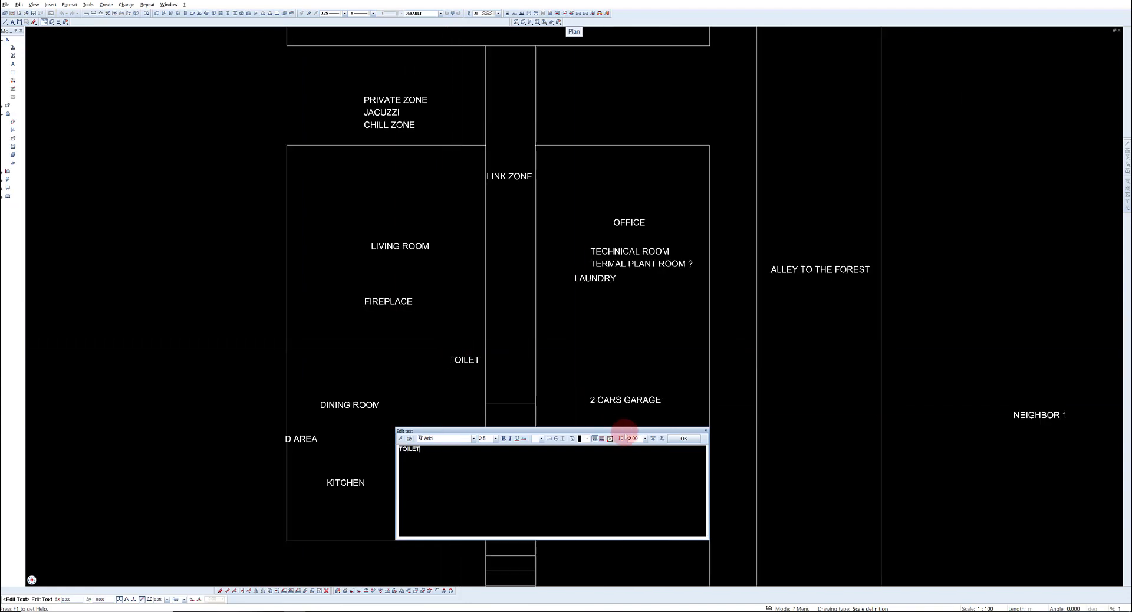
click(683, 439)
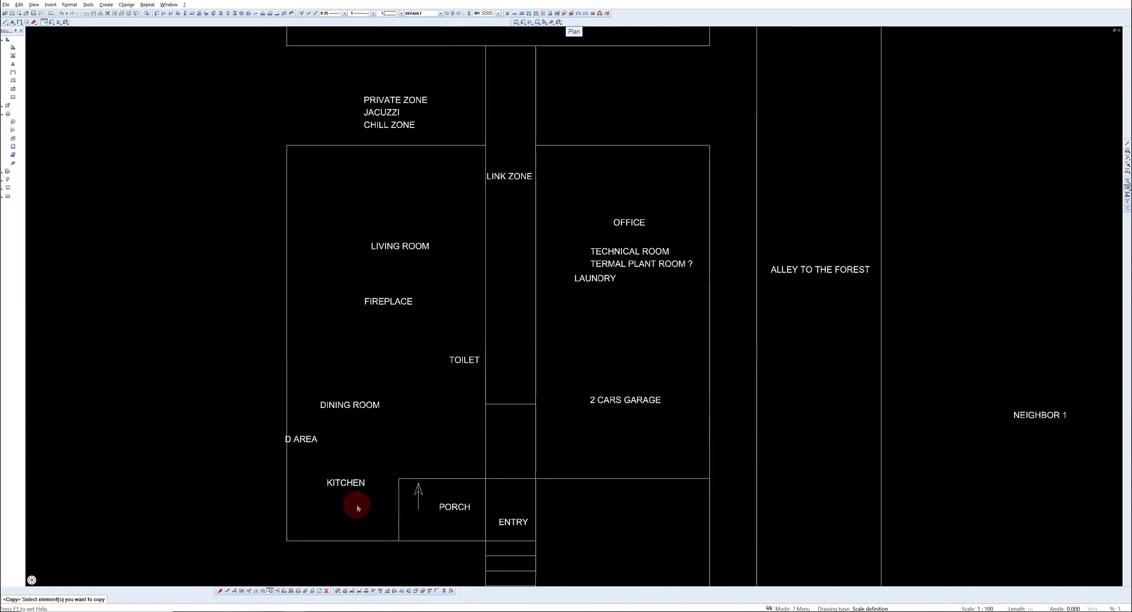
Step: Copy the TOILET label to just below the original and change the copy's text to STORAGE CLOSET on two lines
click(463, 296)
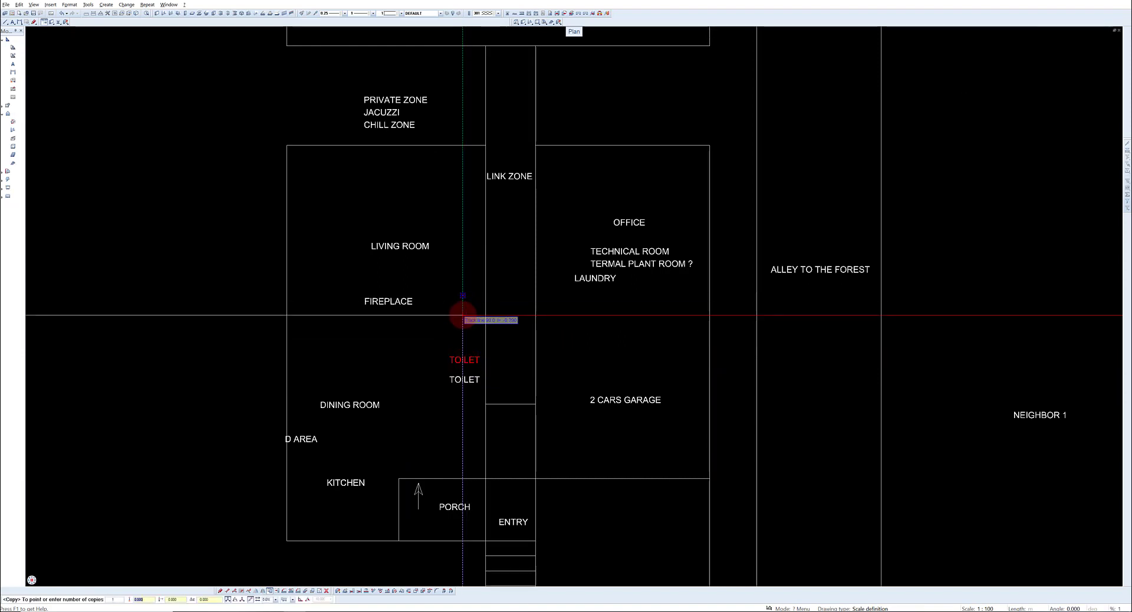
click(463, 316)
key(Escape)
double_click(459, 380)
text(SET)
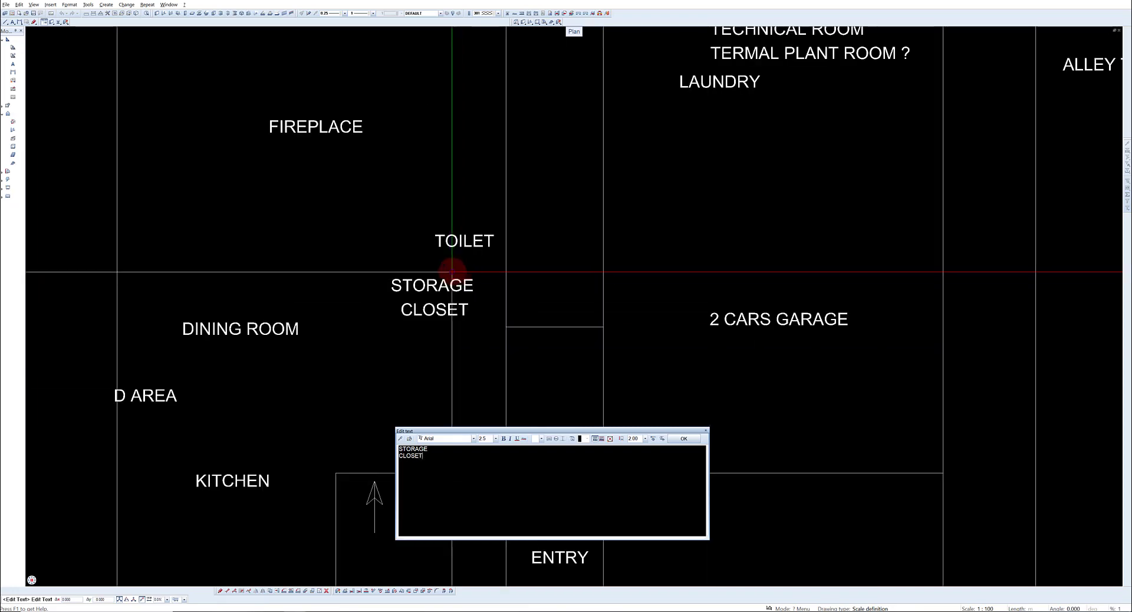
click(462, 283)
click(684, 439)
Step: Draw walls from the porch's lower left corner along the left rectangle's lower, left and upper edges to the link corridor
click(515, 22)
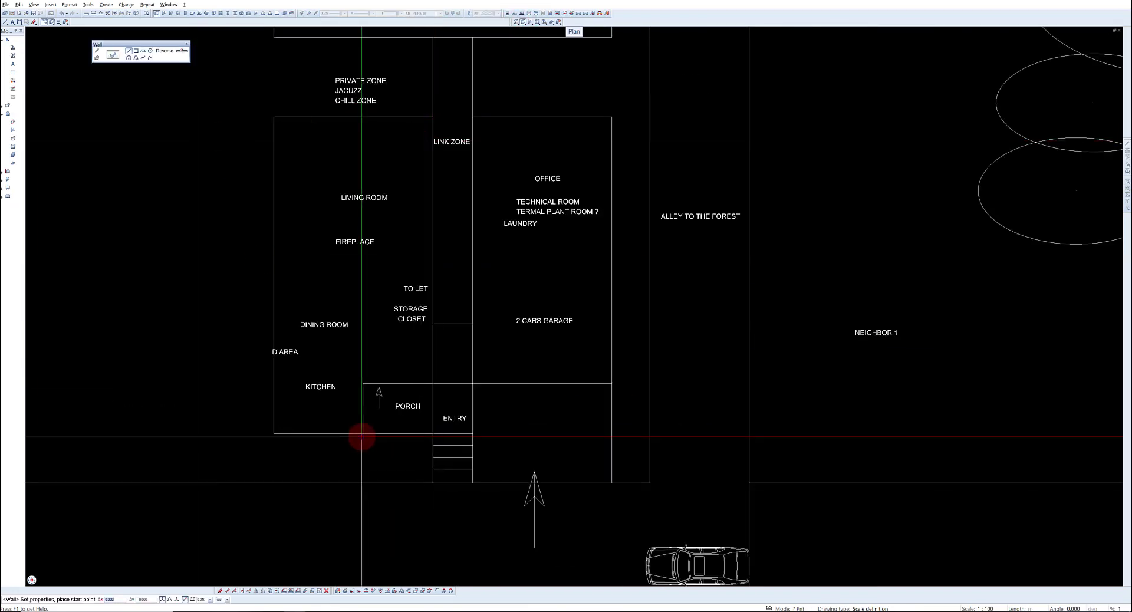
click(361, 437)
scroll(318, 437, up, 2)
click(228, 426)
scroll(229, 426, down, 2)
click(284, 149)
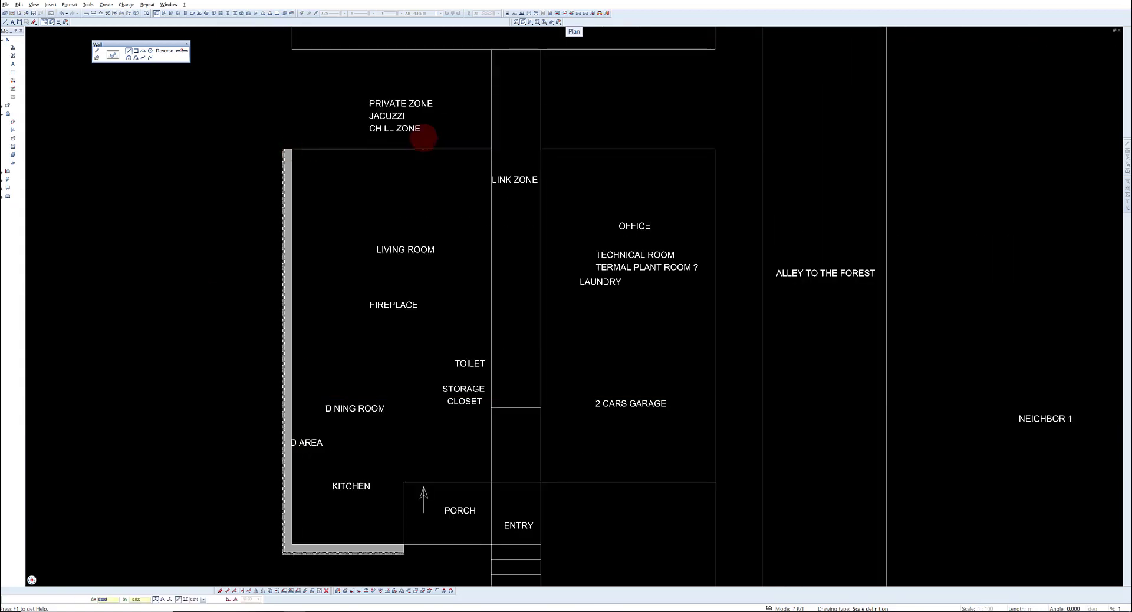
click(490, 148)
key(Escape)
scroll(404, 544, up, 3)
middle_drag(404, 544, 392, 488)
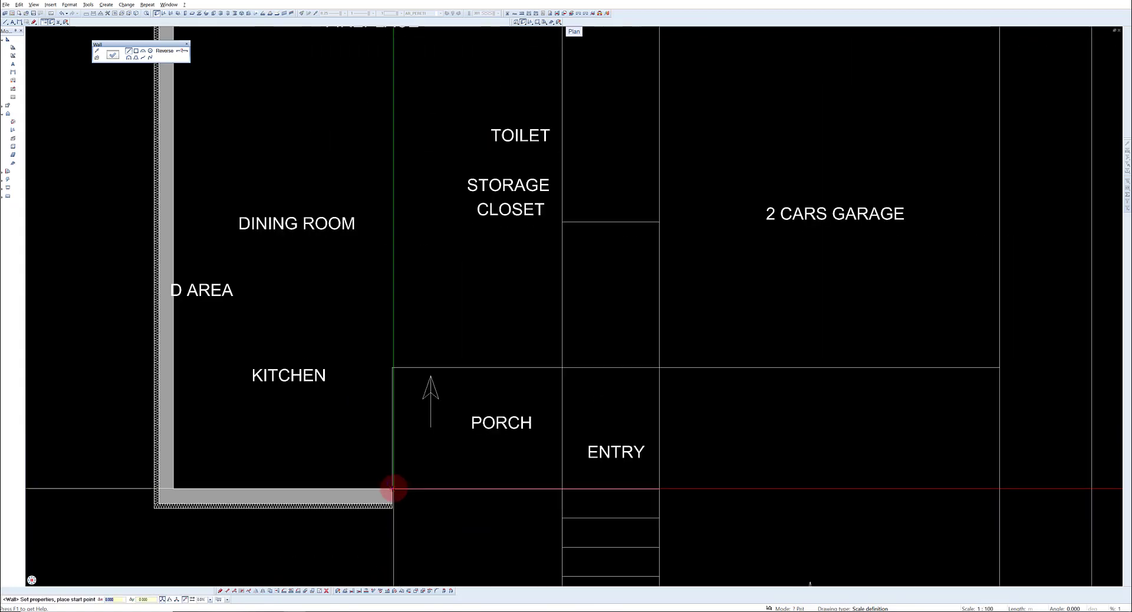
Step: Continue the left volume's outer walls along the porch's left and upper edges and up the link corridor side to the upper corner
click(392, 489)
click(393, 366)
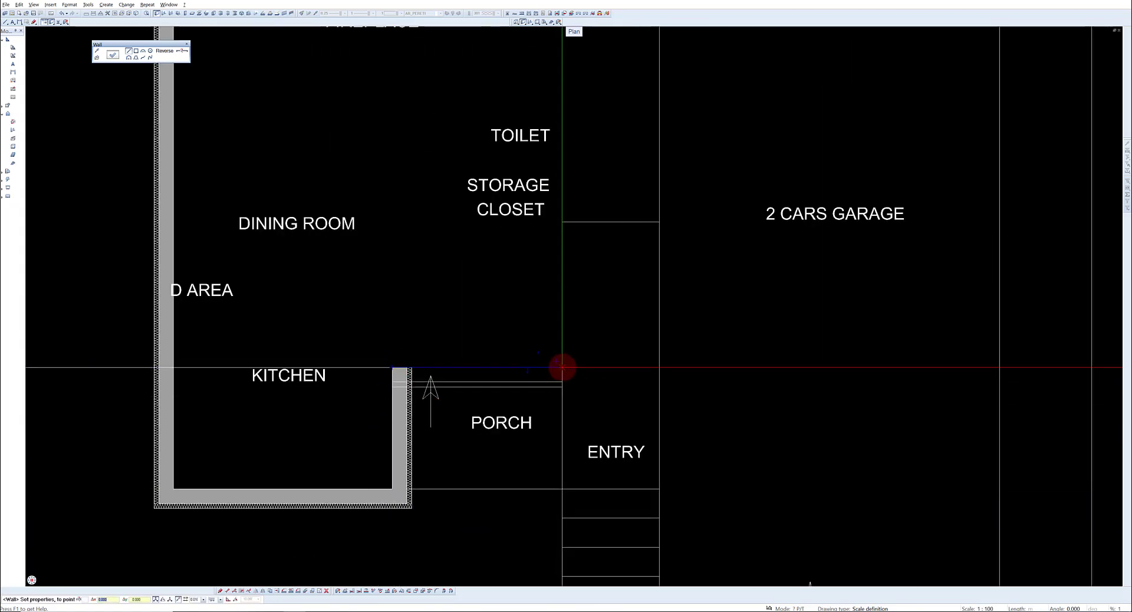
click(562, 367)
scroll(563, 367, down, 2)
click(555, 172)
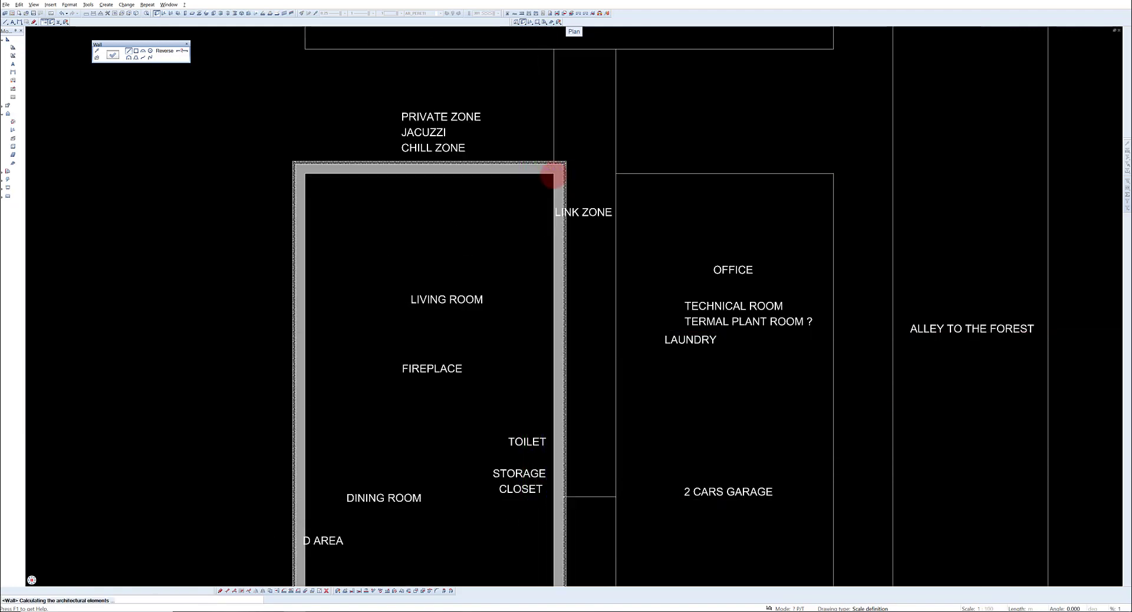
Step: Draw the outer walls around all four sides of the right-hand office and garage rectangle
middle_drag(610, 578, 511, 385)
click(516, 399)
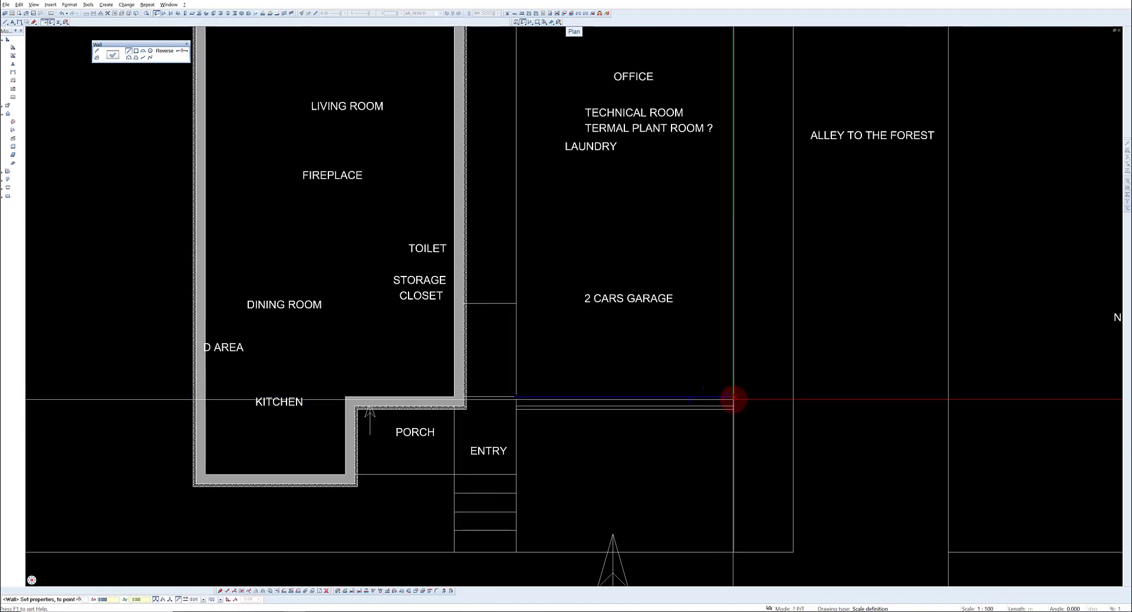
click(734, 399)
scroll(731, 398, down, 2)
click(730, 185)
scroll(594, 184, up, 2)
click(643, 190)
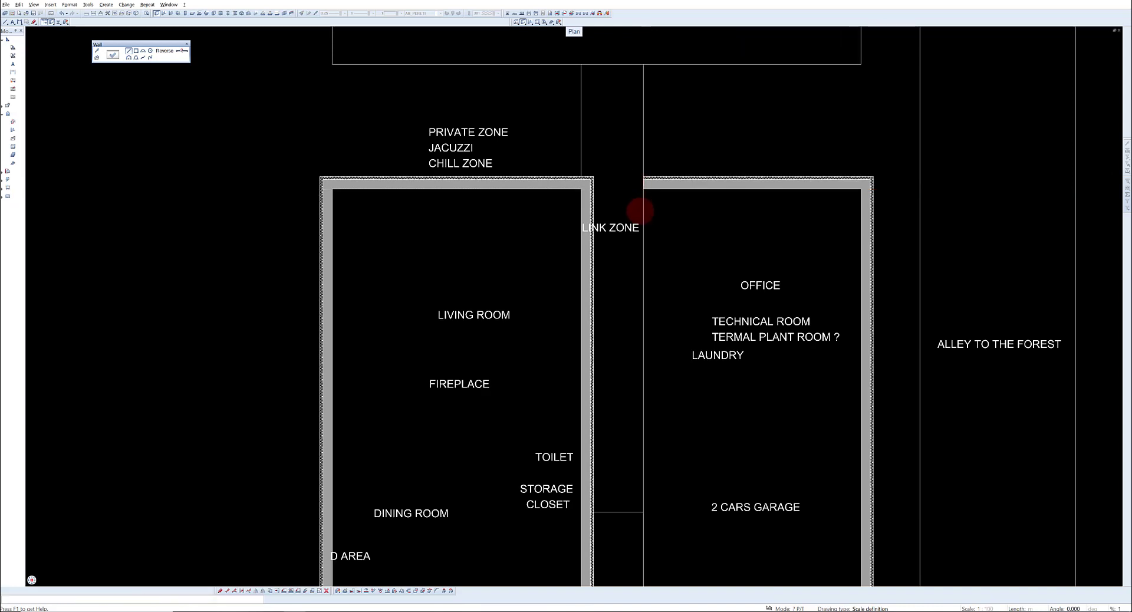
middle_drag(642, 584, 630, 421)
click(630, 442)
Step: Move the garage volume's corridor-side wall so its outer face lies on the link corridor line
scroll(417, 453, down, 1)
click(276, 591)
scroll(547, 427, up, 2)
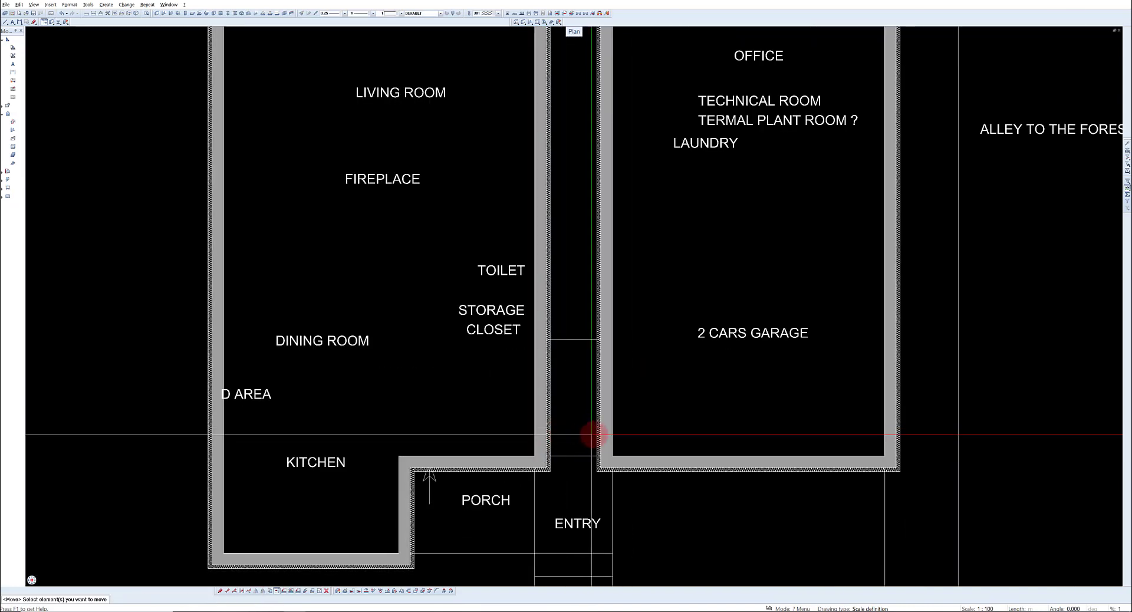
click(599, 435)
scroll(588, 486, up, 2)
click(607, 426)
click(637, 426)
scroll(589, 412, down, 2)
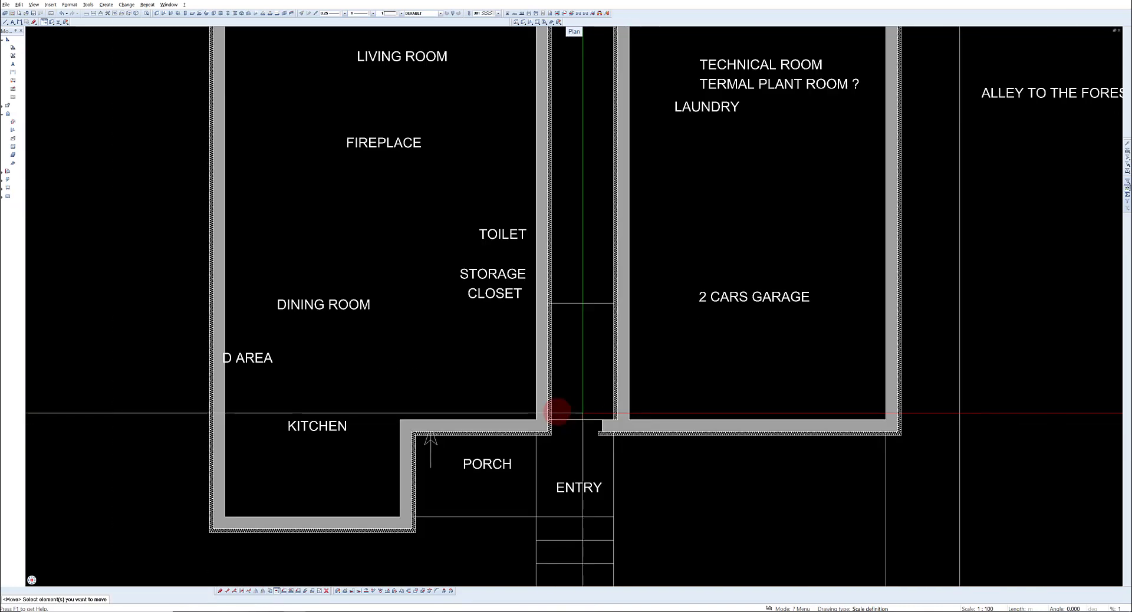
Step: Move the living volume's corridor-side wall so its outer face lies on the link corridor line
click(546, 387)
scroll(545, 437, up, 2)
click(558, 403)
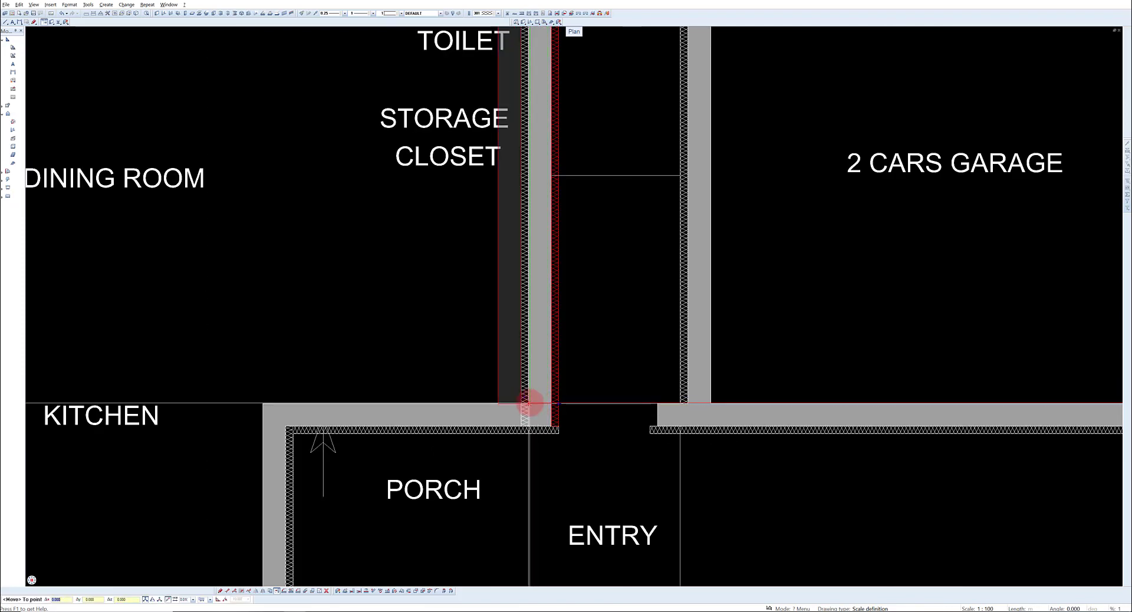
click(528, 405)
scroll(531, 405, down, 2)
Step: Join the corridor-side walls with the porch's upper wall and the garage's lower wall at their lower corners
click(352, 590)
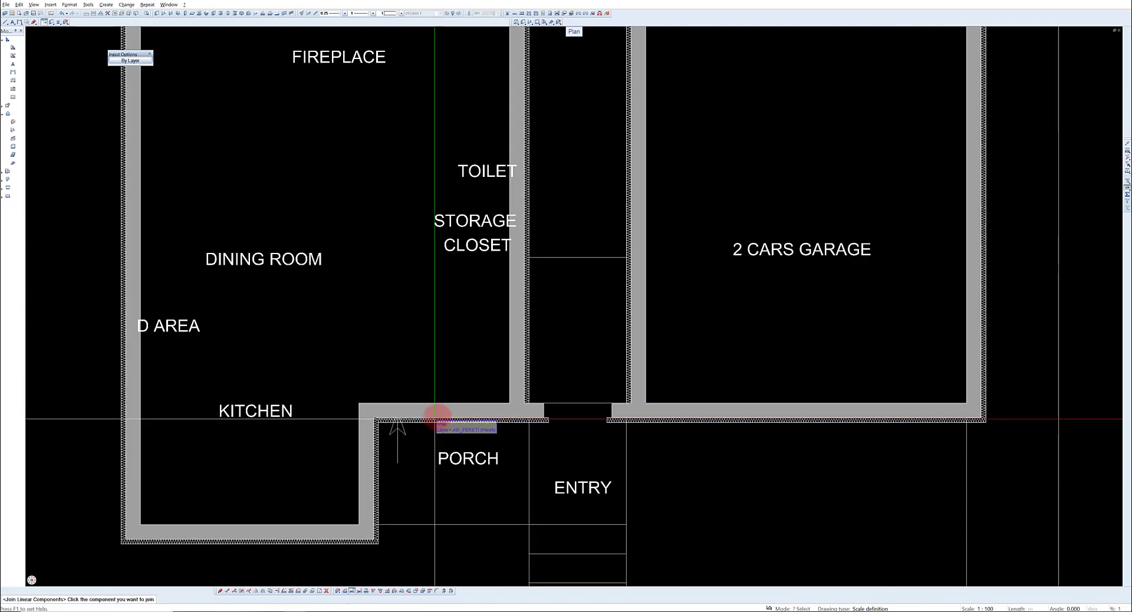
click(435, 419)
click(517, 374)
click(692, 416)
click(637, 354)
Step: Join the corridor-side walls of both volumes with their upper walls
scroll(503, 370, down, 3)
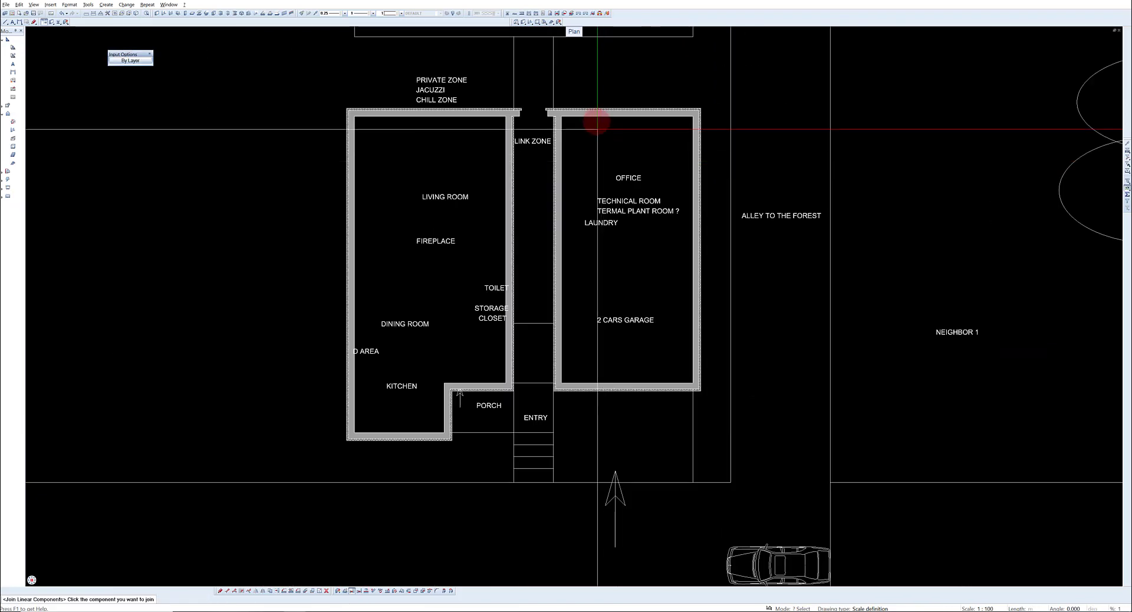
click(596, 114)
click(558, 136)
click(482, 113)
click(509, 145)
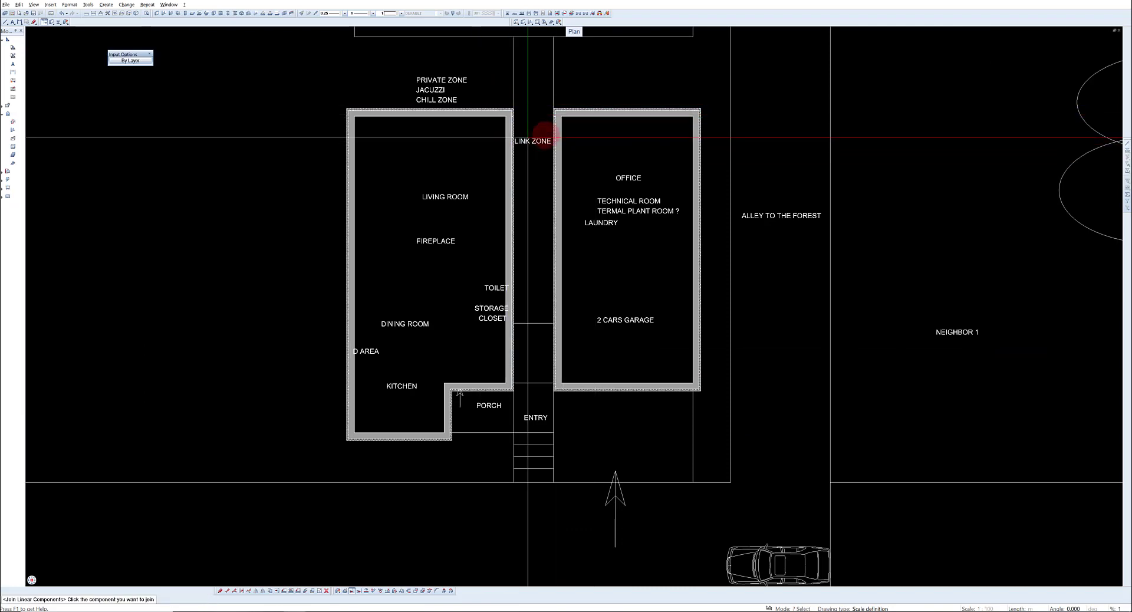
Step: Draw the outer walls around all four sides of the bedroom volume north of the link corridor
middle_drag(545, 135, 534, 335)
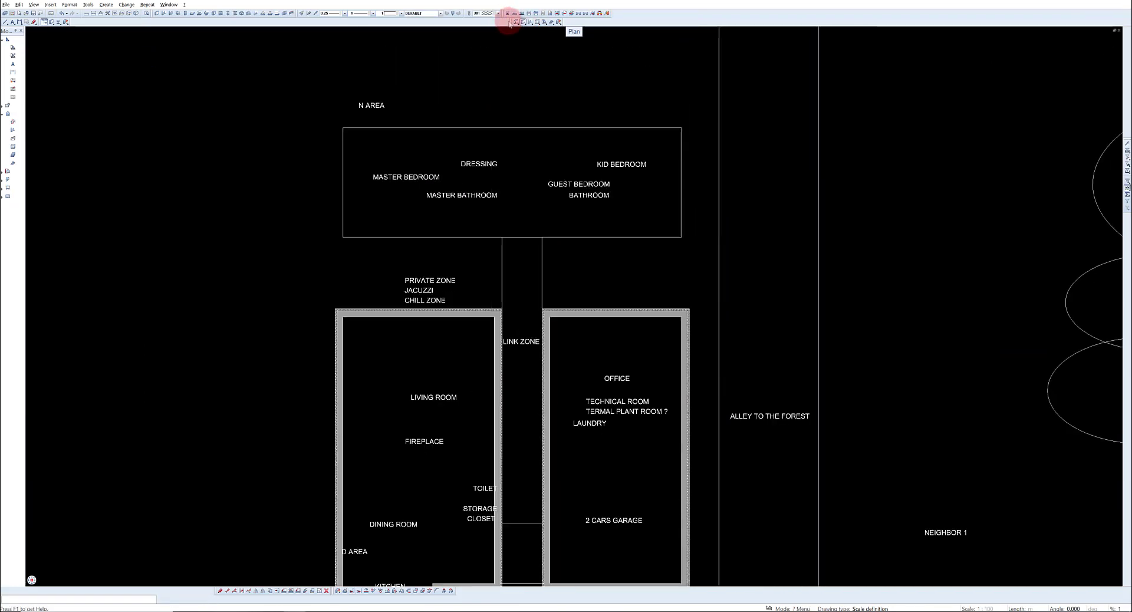
click(510, 22)
click(344, 122)
click(685, 124)
click(679, 237)
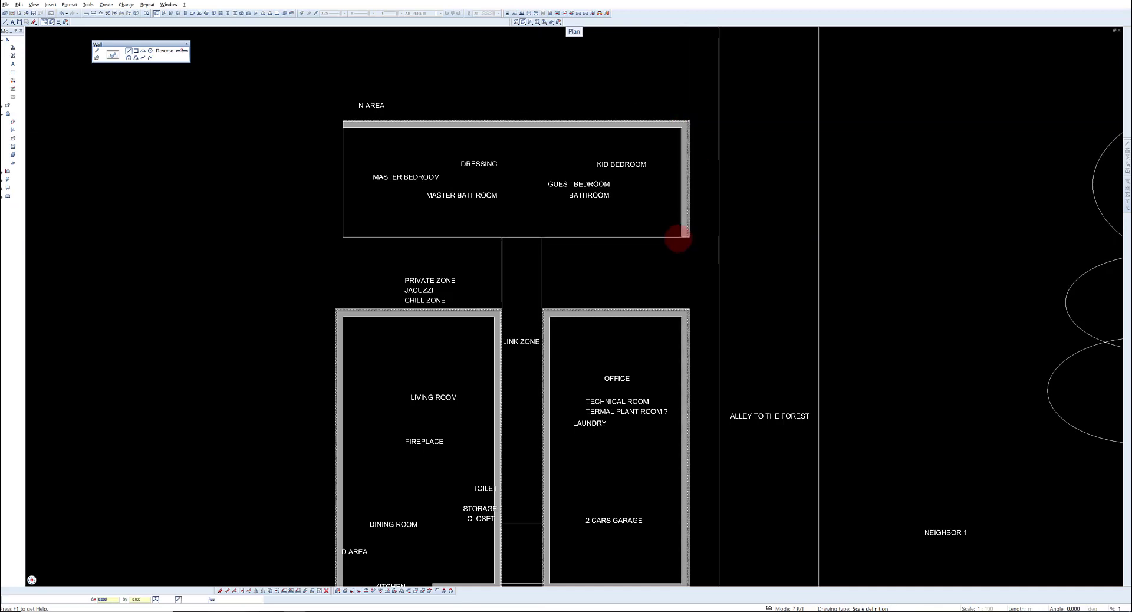
click(344, 237)
click(344, 122)
Step: Stretch the kitchen's lower wall, together with the porch edge and entry step lines, slightly upward
scroll(344, 122, down, 1)
scroll(401, 496, up, 3)
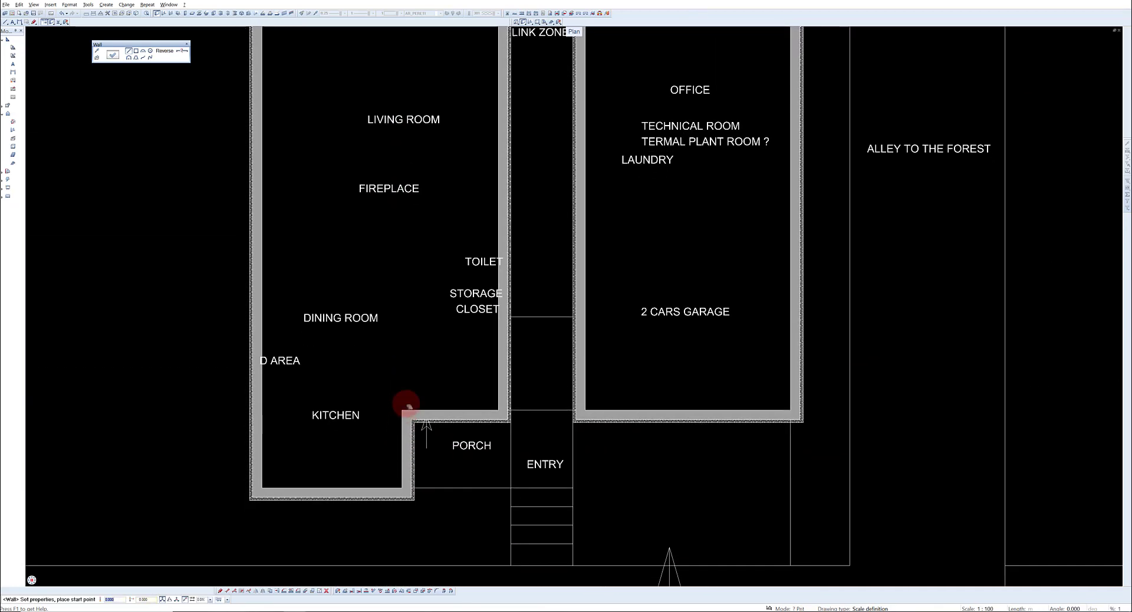
middle_drag(408, 406, 408, 354)
middle_drag(385, 429, 380, 382)
click(227, 591)
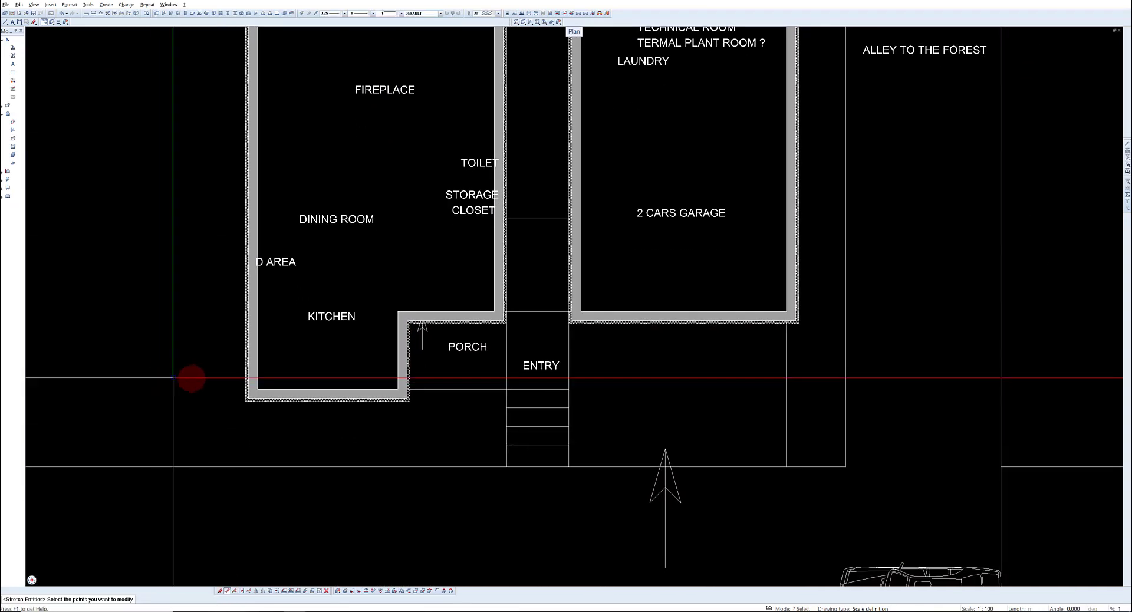
click(158, 378)
click(619, 455)
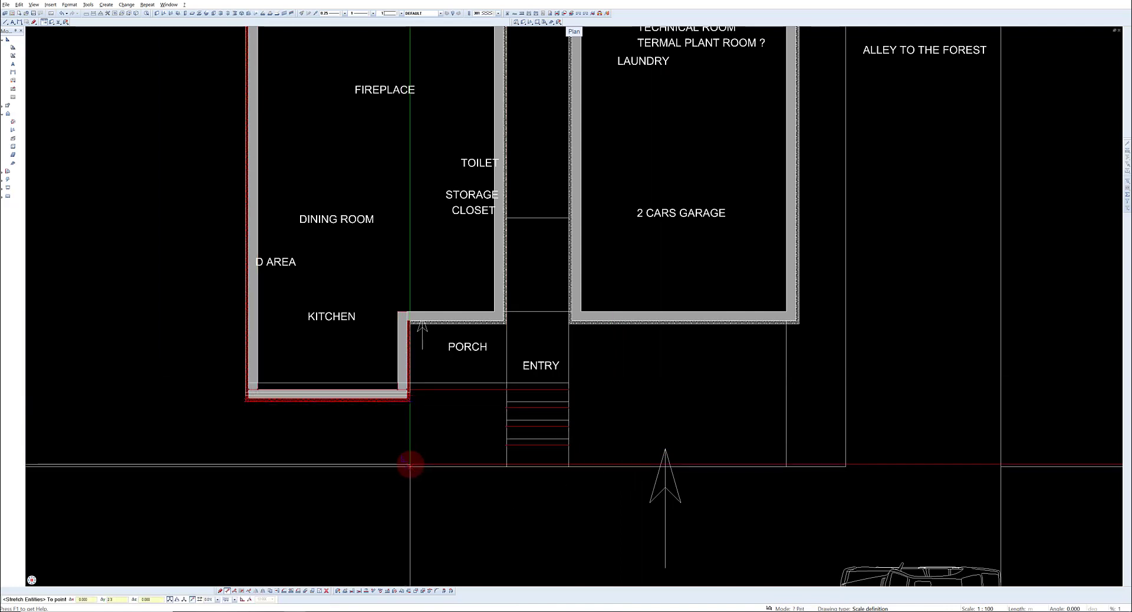
key(Return)
Step: Move the garage's lower wall 1.1 m upward
middle_drag(487, 434, 325, 468)
click(278, 591)
click(530, 358)
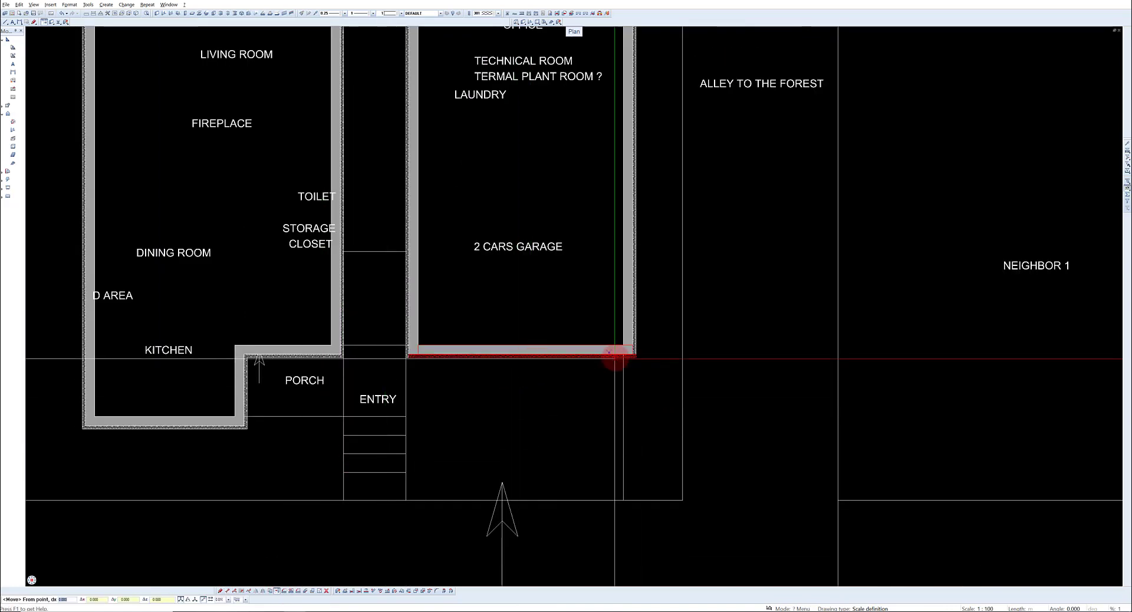
click(623, 358)
text(1.1)
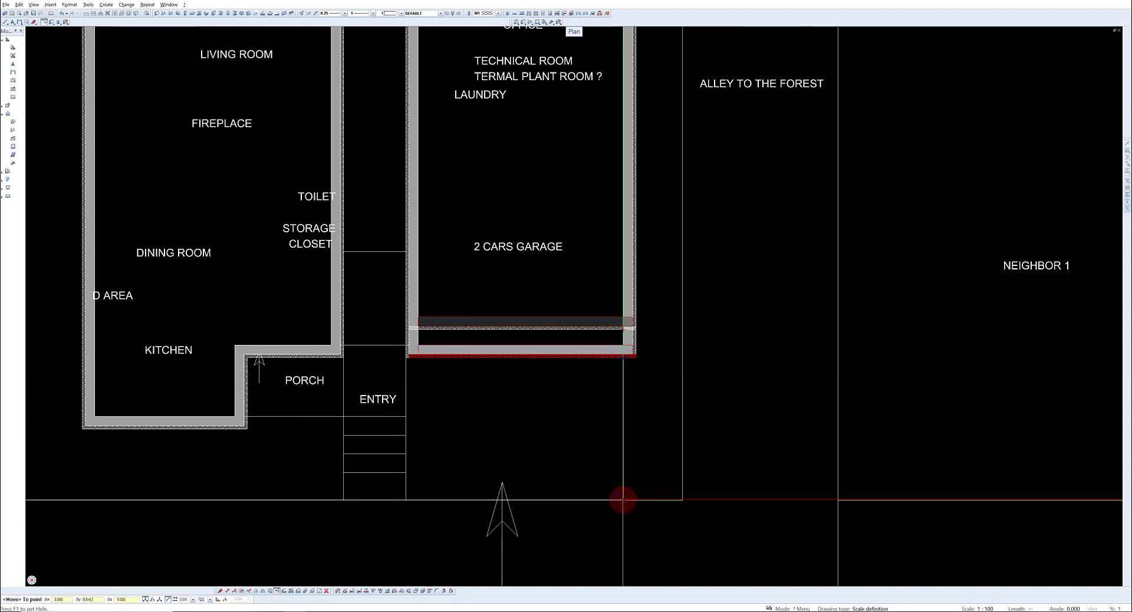
key(Return)
Step: Join the garage's left and right walls with its moved lower wall
click(351, 592)
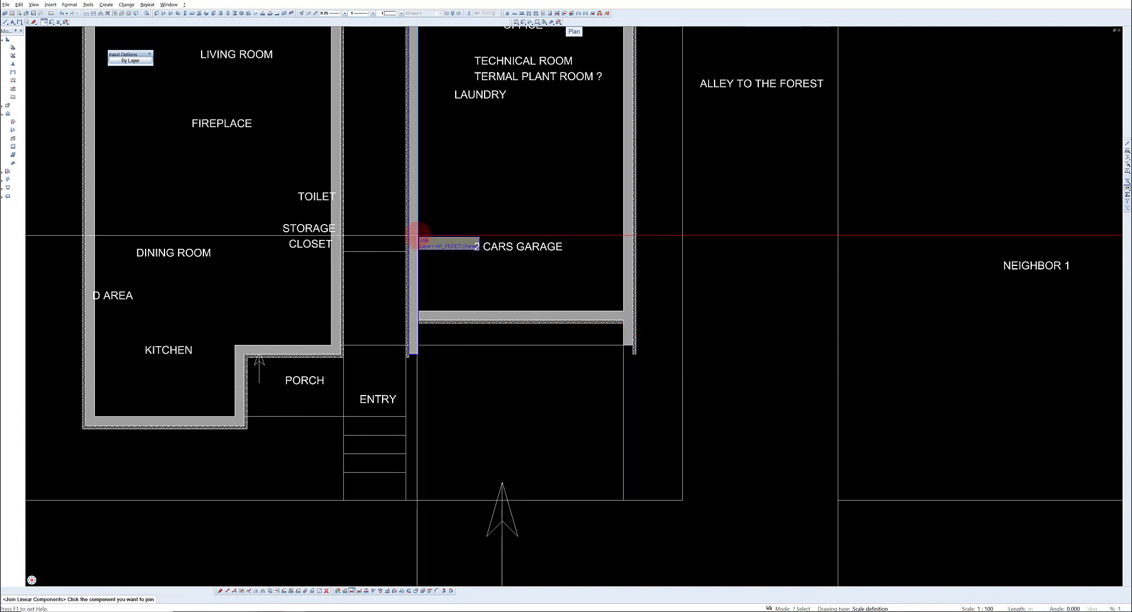
click(419, 236)
click(452, 318)
click(625, 294)
click(601, 316)
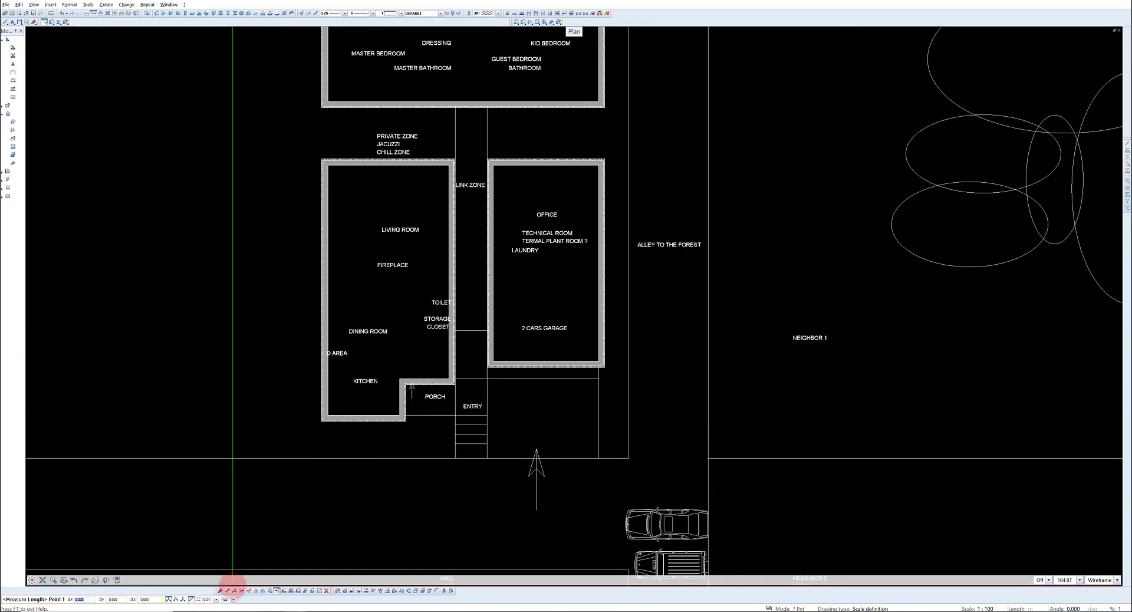
Step: Stretch the living volume's corridor-side wall and the adjoining corridor line slightly toward the garage
click(228, 591)
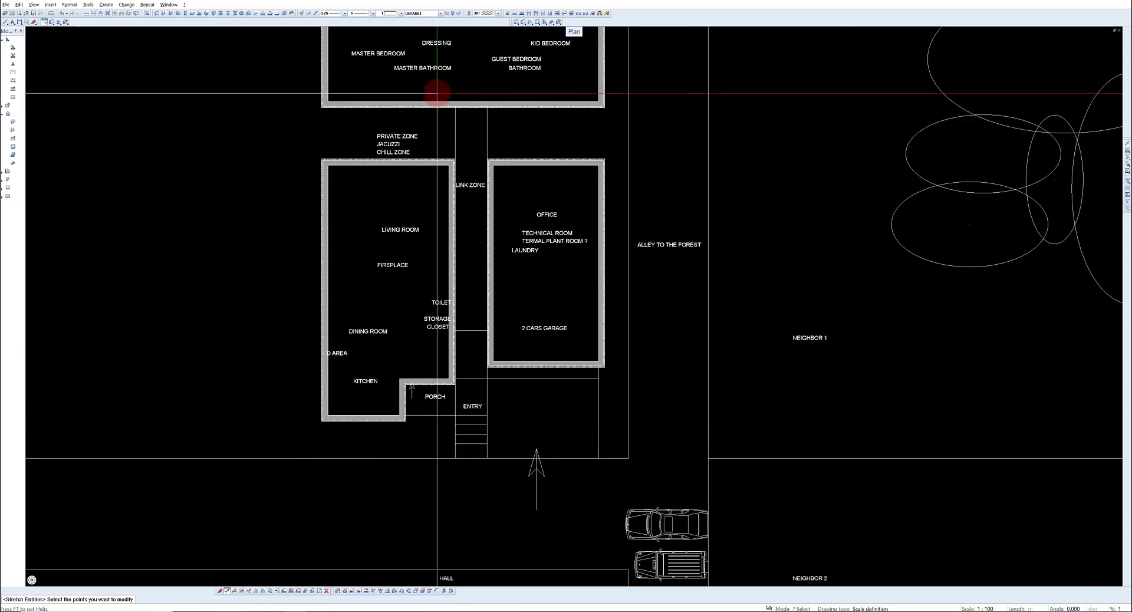
drag(432, 89, 461, 496)
scroll(451, 440, down, 1)
scroll(462, 243, up, 3)
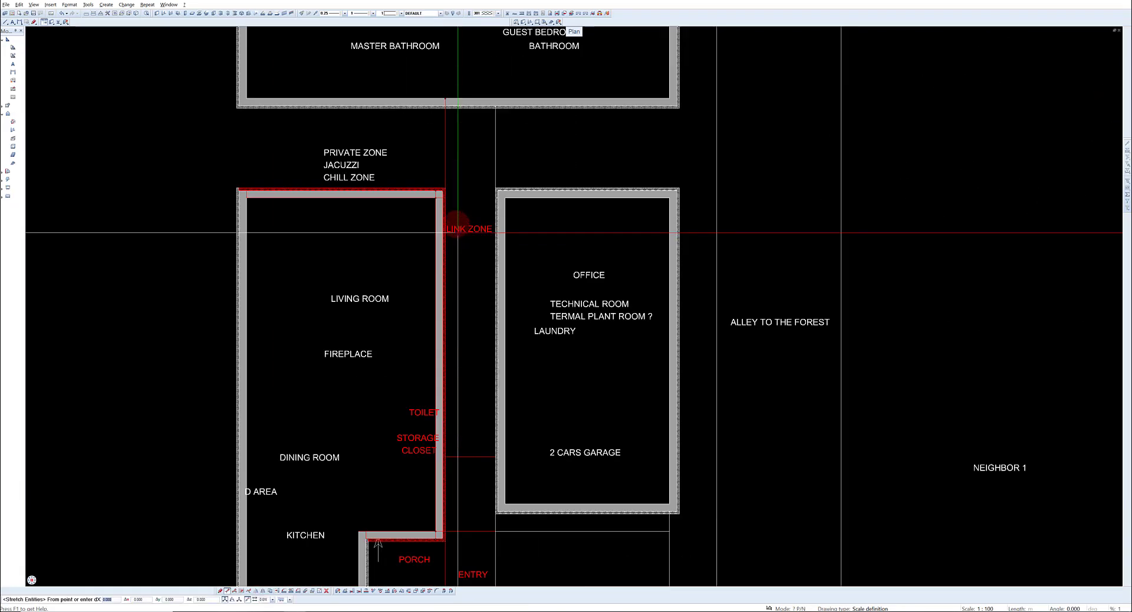
click(446, 188)
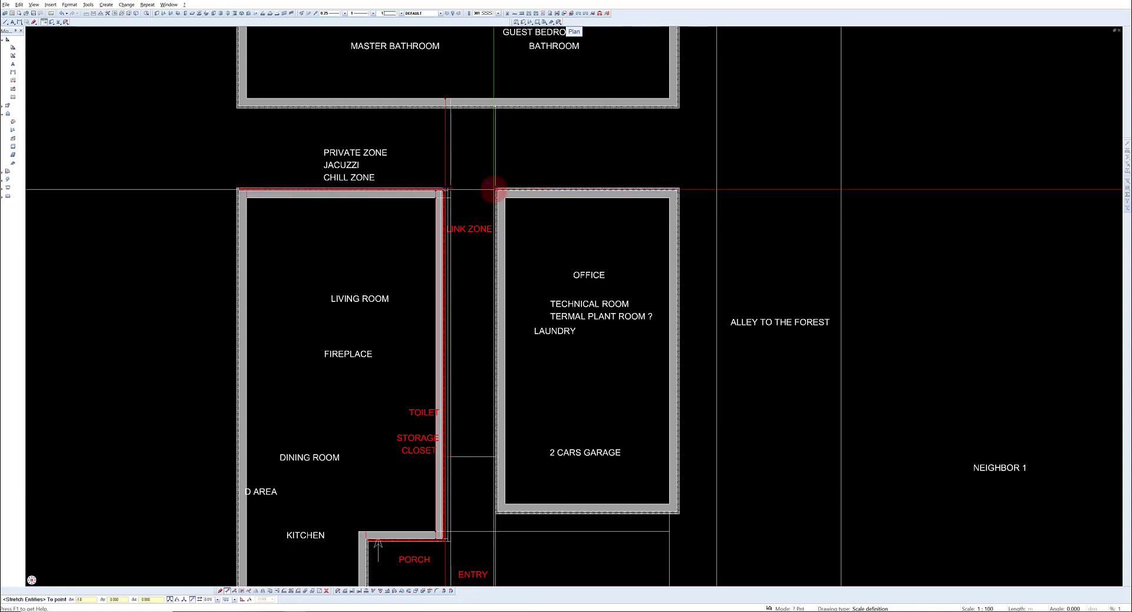
key(Return)
Step: Move the porch's left wall so its outer face lies 3.5 m from the corridor-side wall's outer face
scroll(428, 515, up, 1)
middle_drag(428, 515, 454, 335)
click(277, 593)
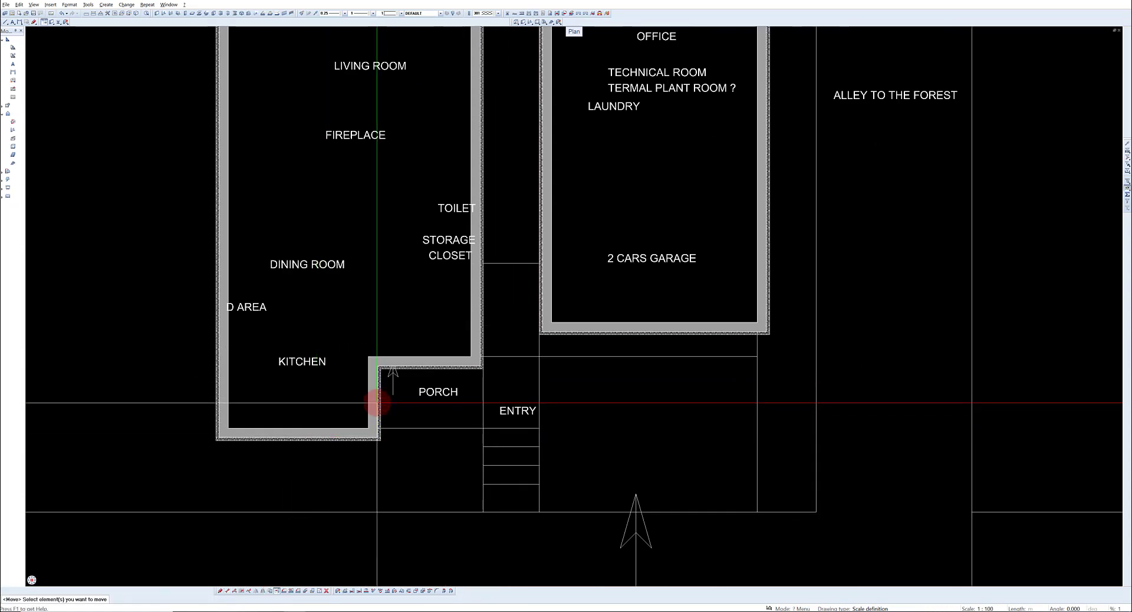
click(379, 402)
scroll(388, 424, up, 3)
click(376, 431)
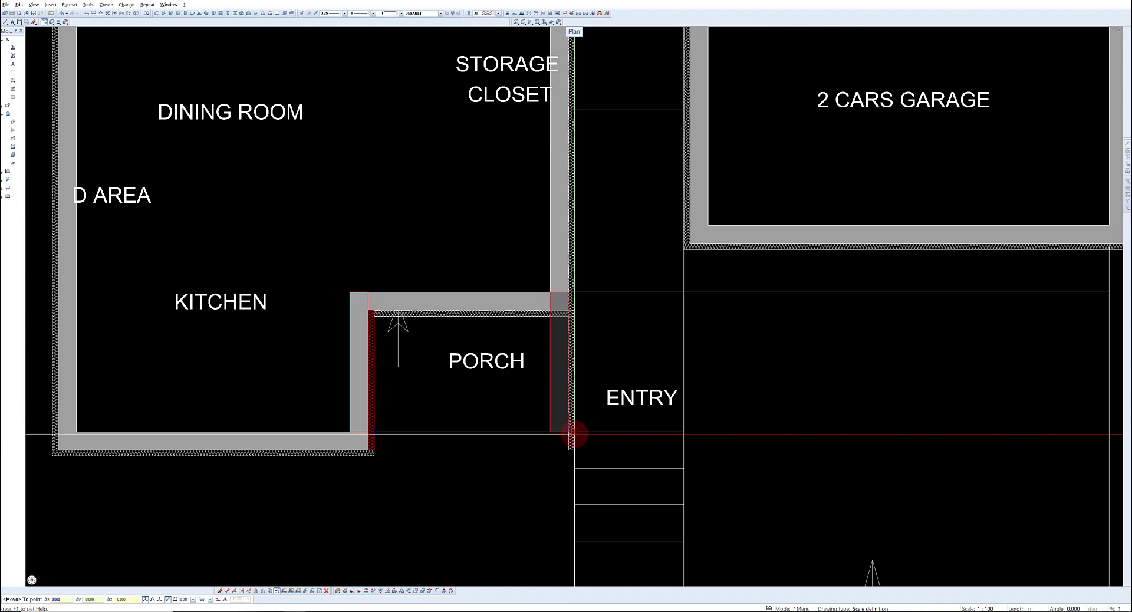
text(-3.5)
key(Return)
Step: Join the porch's left wall with the kitchen's lower wall
scroll(288, 414, down, 2)
middle_drag(297, 423, 393, 405)
click(353, 591)
click(396, 416)
click(416, 388)
Step: Set the wall to one 0.3 m layer and draw a horizontal stub wall from the left outer wall above the DINING ROOM label
scroll(464, 243, up, 1)
middle_drag(464, 243, 401, 360)
scroll(401, 358, down, 2)
click(523, 22)
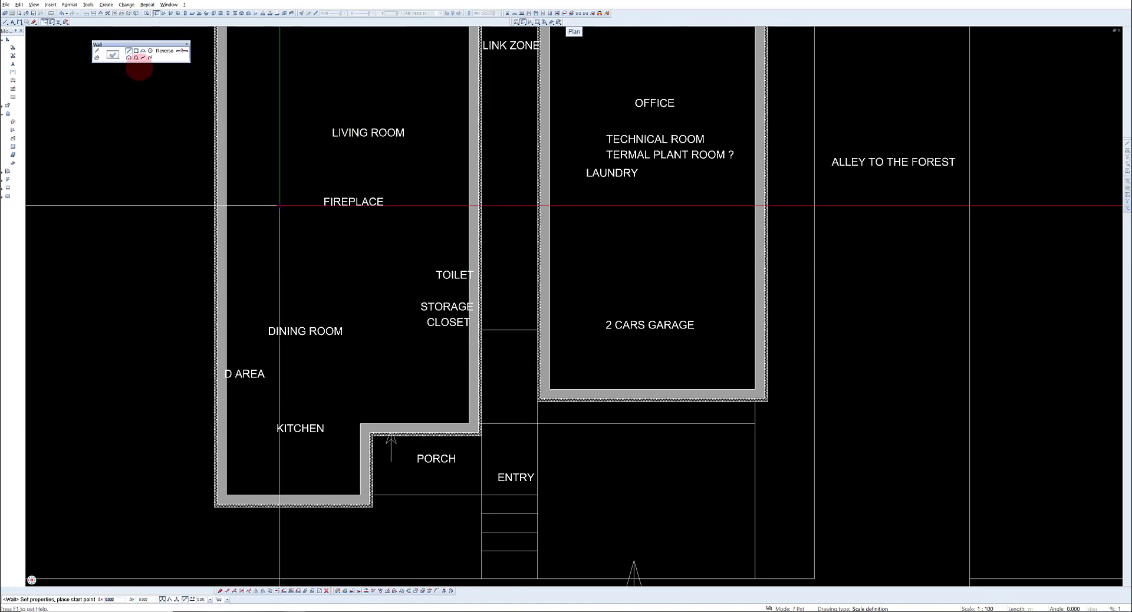
click(113, 55)
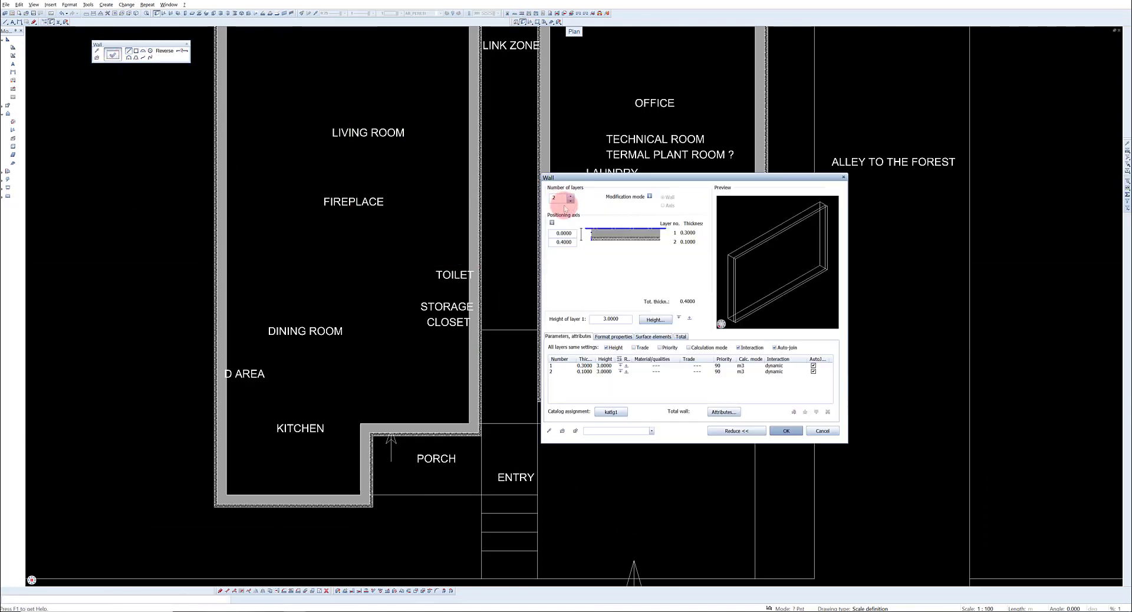
click(786, 431)
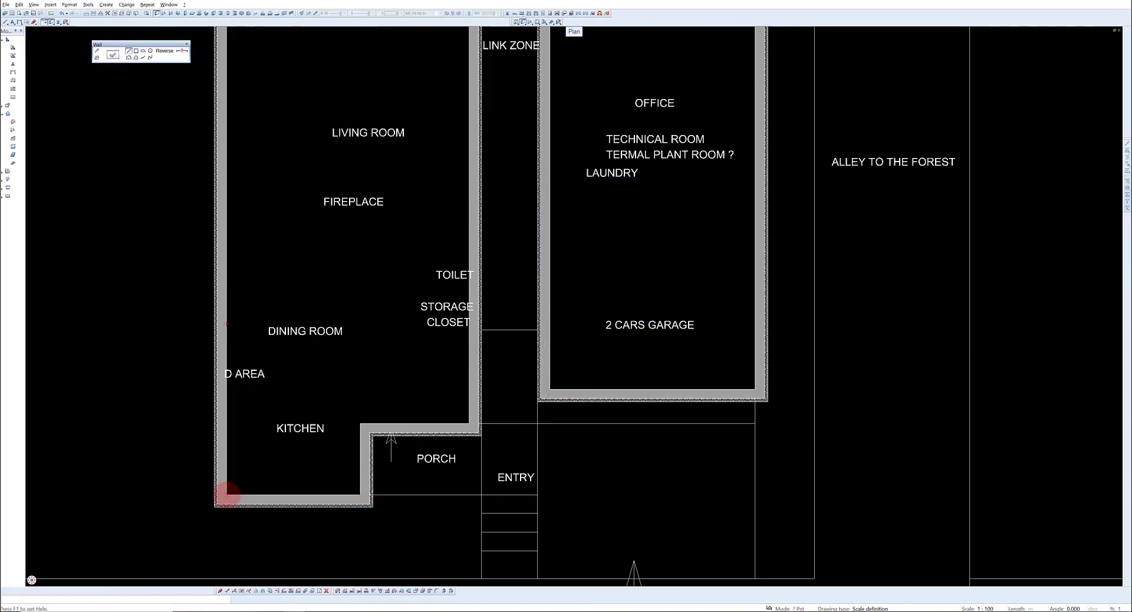
click(319, 319)
Step: Set the wall thickness to 0.2 m and draw an L-shaped wall up from the porch's inner corner and left above the kitchen
click(113, 54)
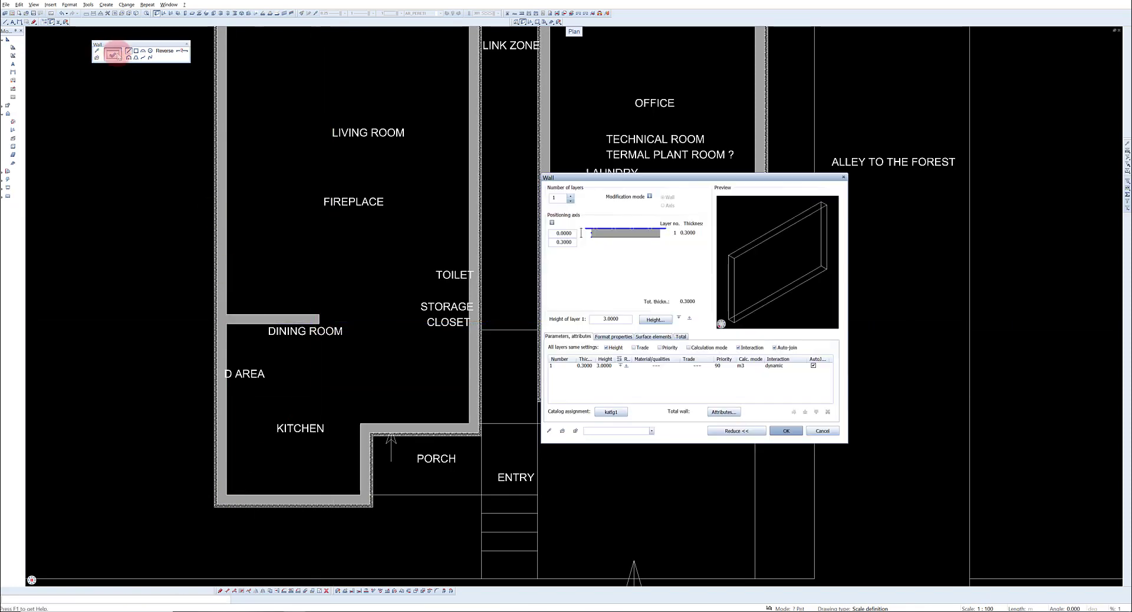
click(586, 366)
key(Return)
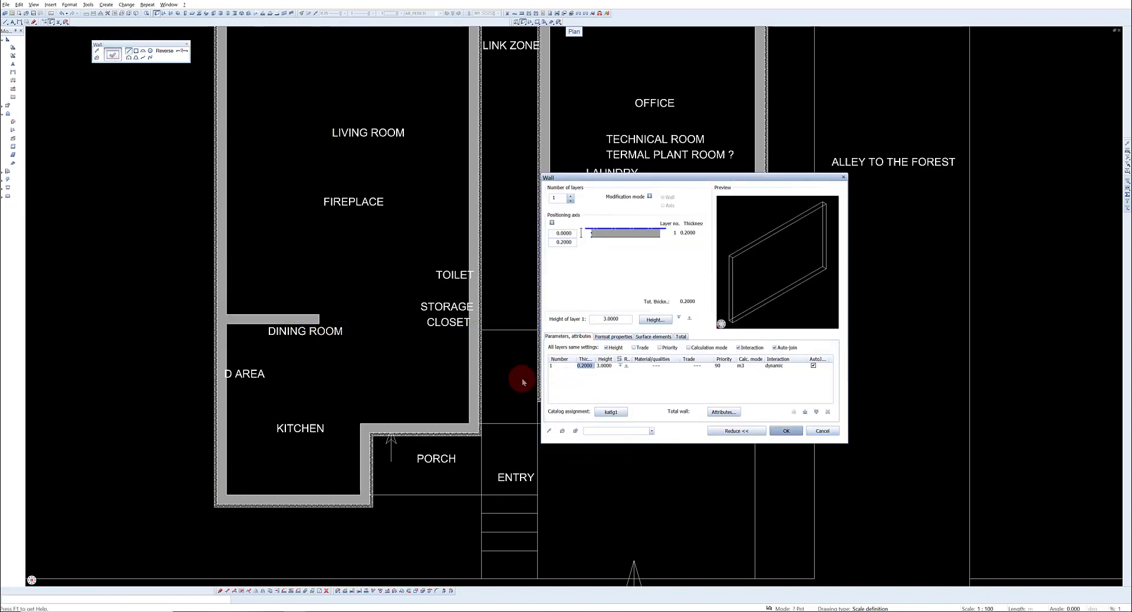
key(Return)
click(360, 425)
click(362, 366)
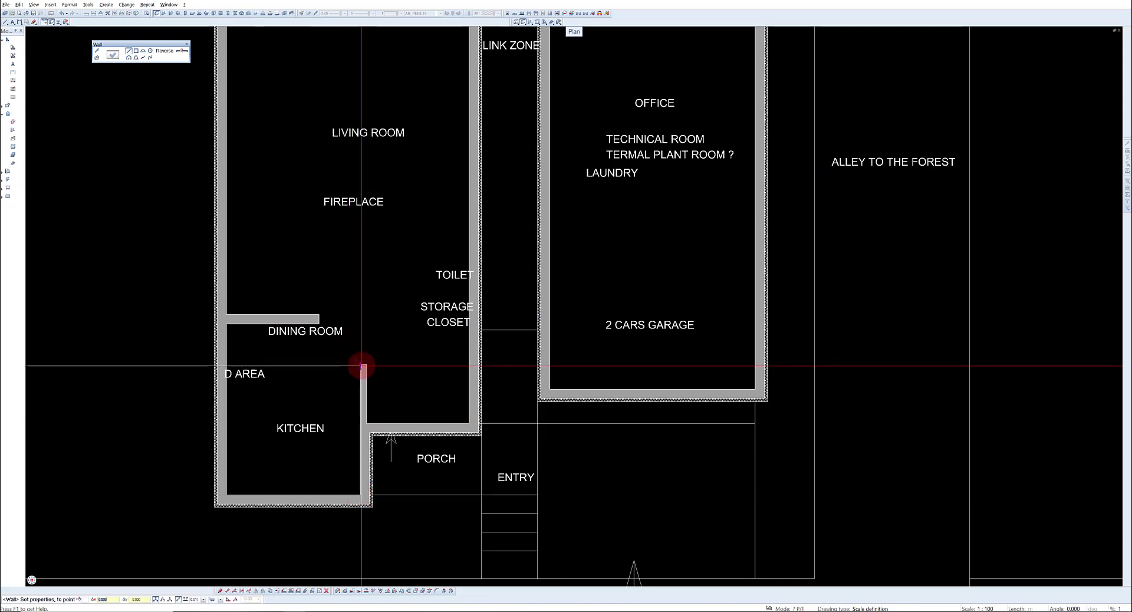
key(Return)
scroll(303, 374, down, 1)
key(Escape)
Step: Copy the horizontal stub wall up the left outer wall to just below the FIREPLACE label
scroll(383, 500, up, 1)
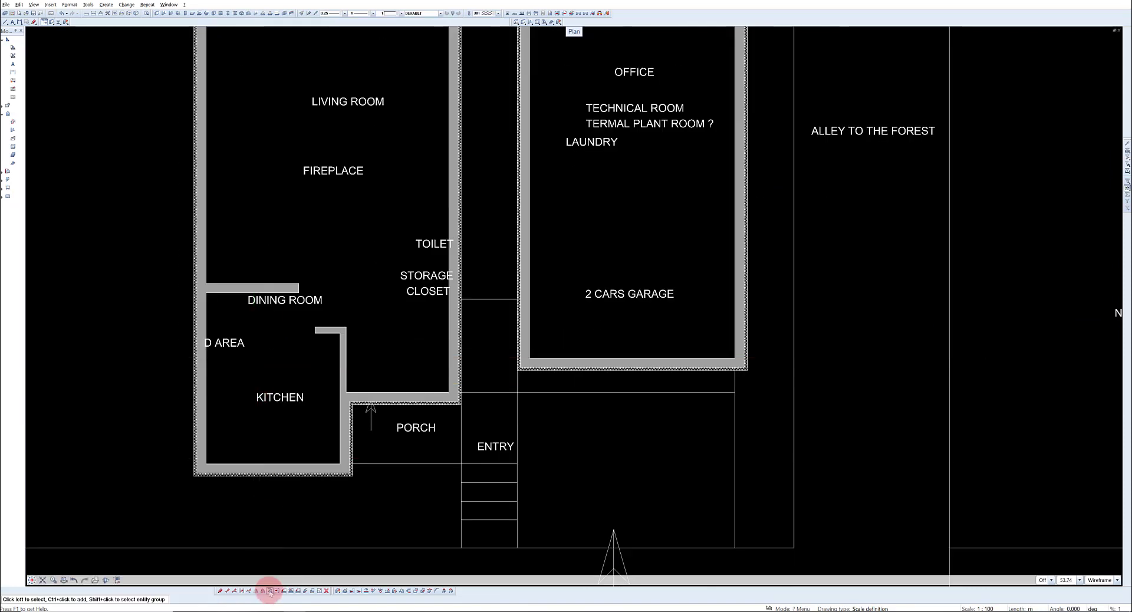
click(269, 590)
click(224, 290)
click(206, 292)
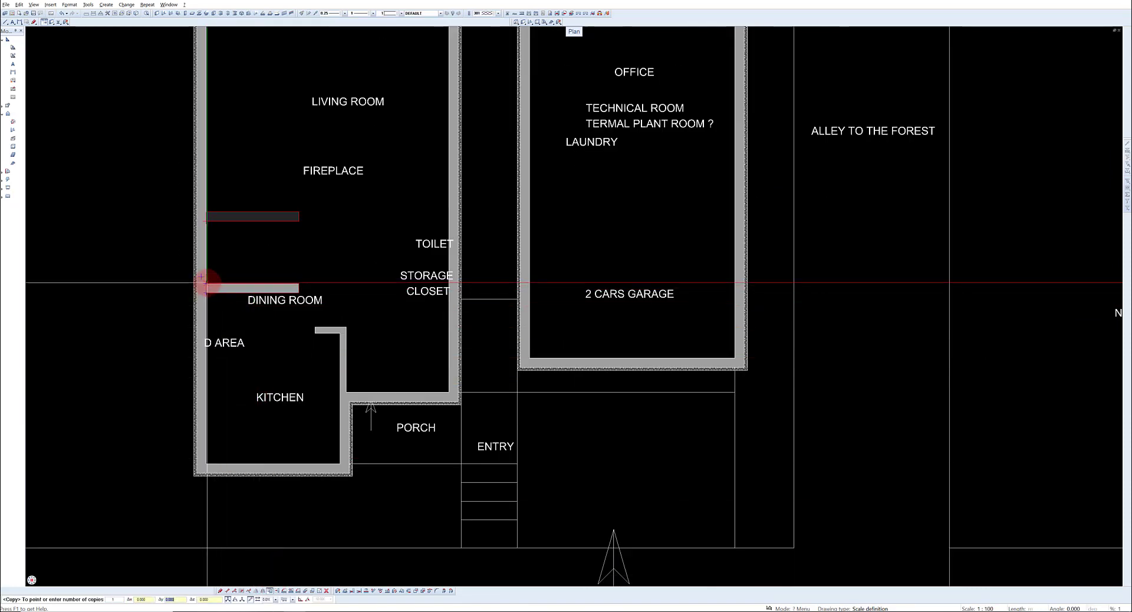
click(205, 195)
Step: Move the DINING ROOM label up between the two stub walls
click(276, 590)
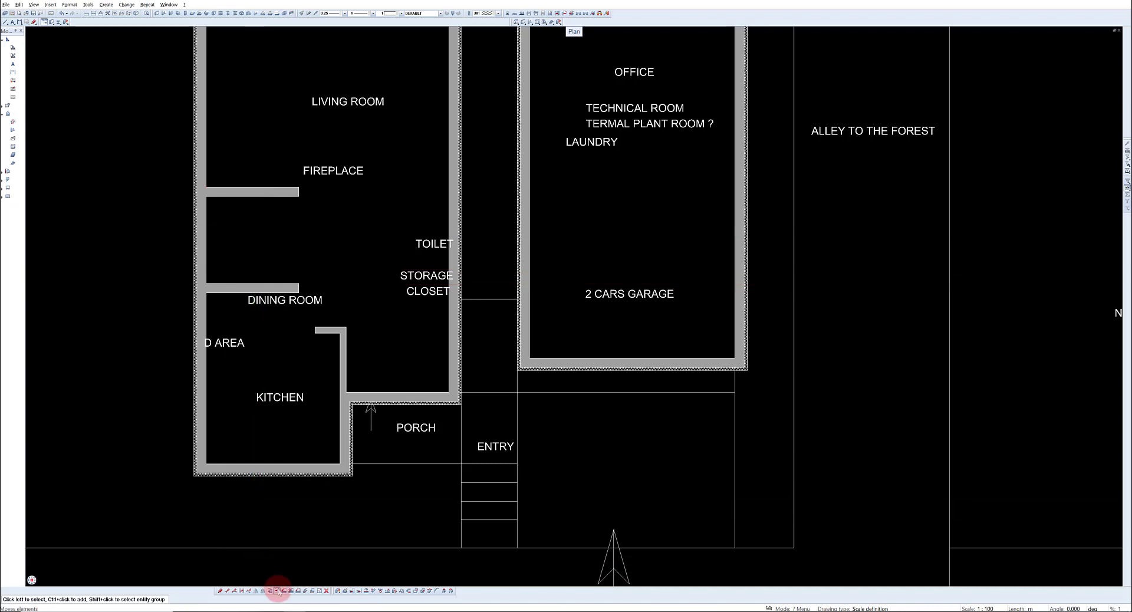
click(282, 305)
click(265, 245)
key(Escape)
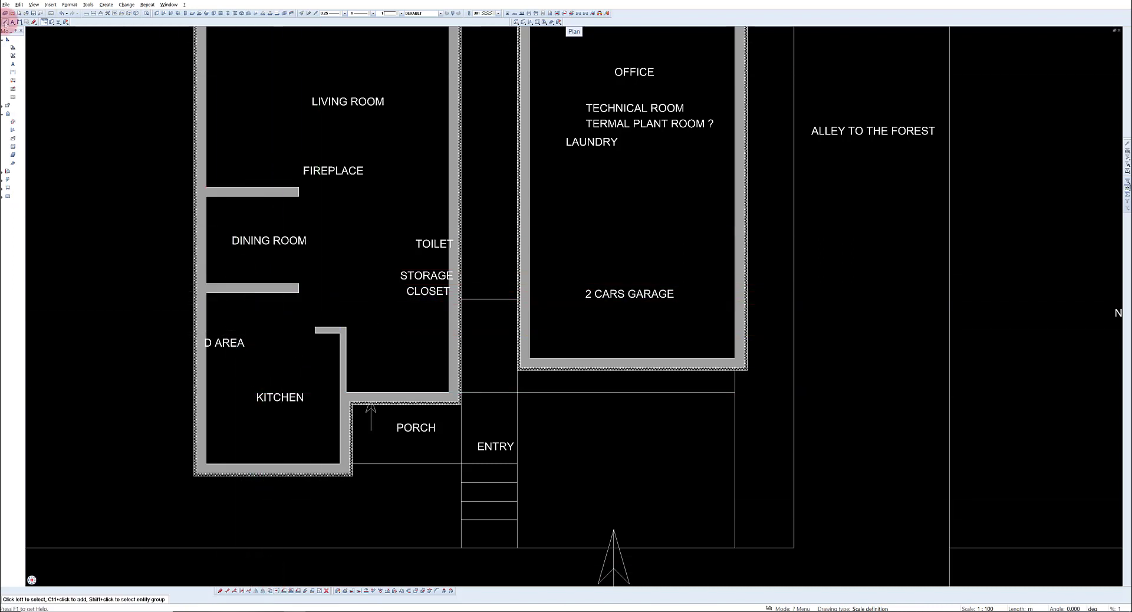
Step: Draw a short vertical guide line beside the L-shaped kitchen wall's corner and extend the wall's horizontal leg to it
click(358, 328)
click(359, 342)
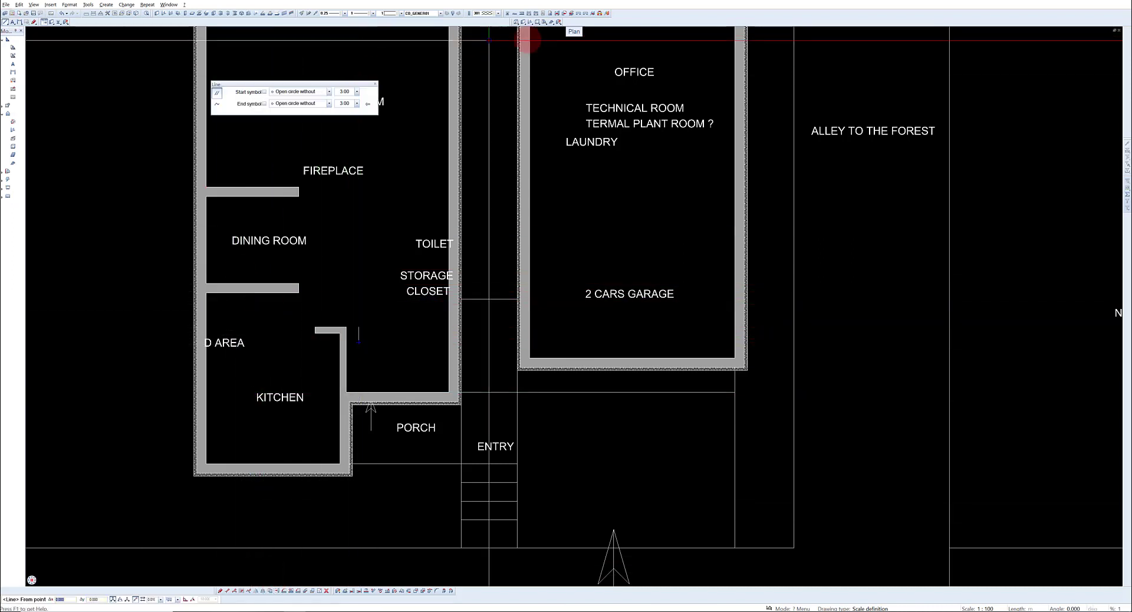
click(599, 30)
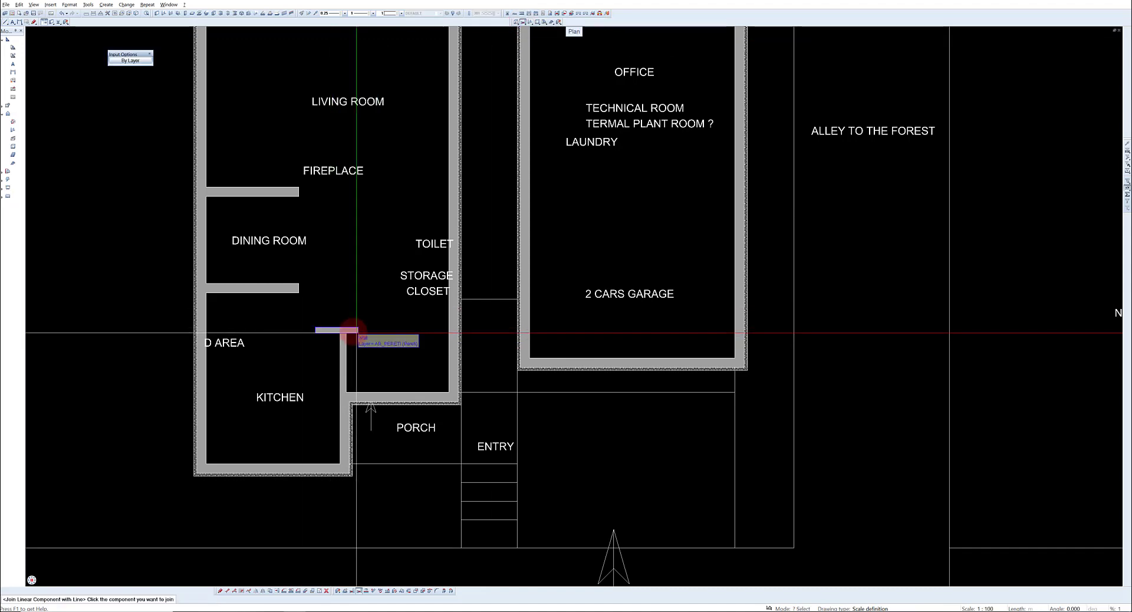
scroll(354, 330, up, 2)
Step: Set the door to a single-leaf swing with a 1.0 m wide opening and place it above the porch, opening outwards
click(98, 50)
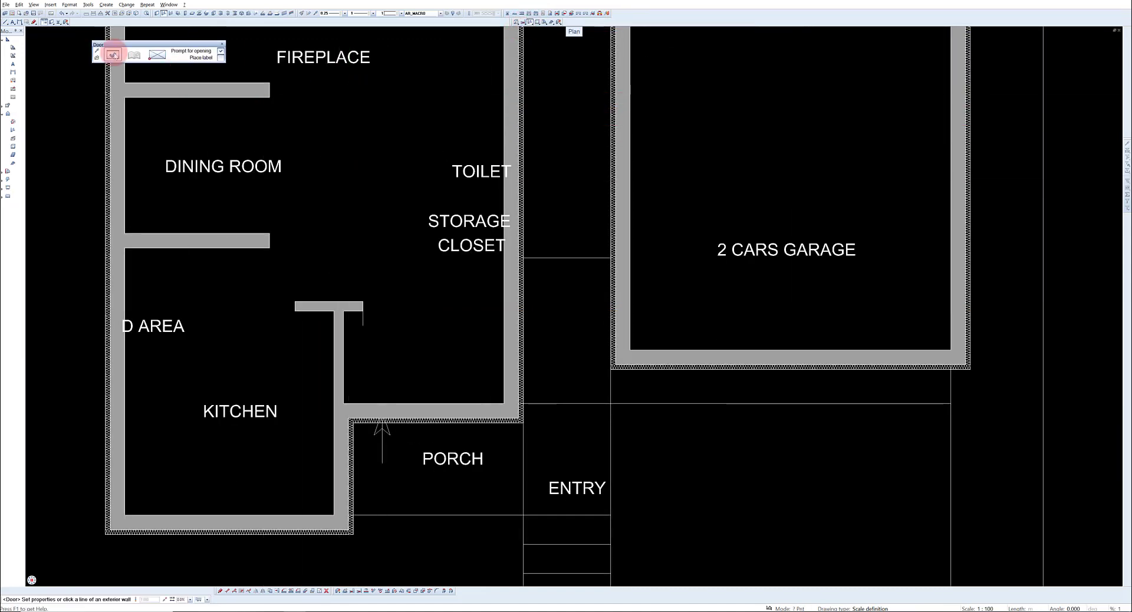
click(219, 142)
click(135, 221)
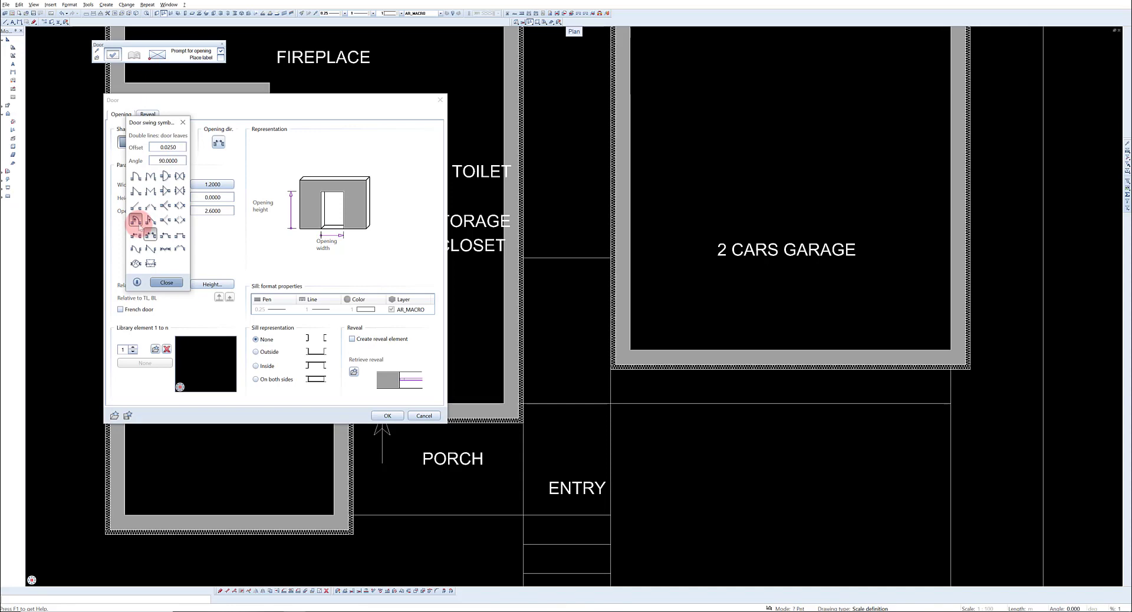
click(207, 185)
key(Return)
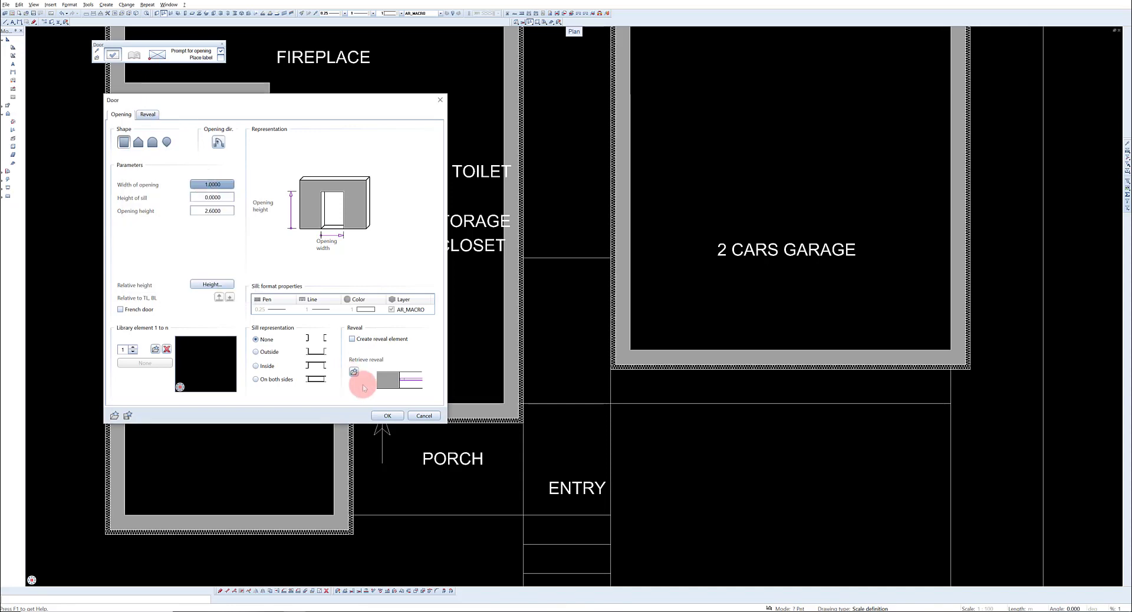
click(387, 416)
click(372, 454)
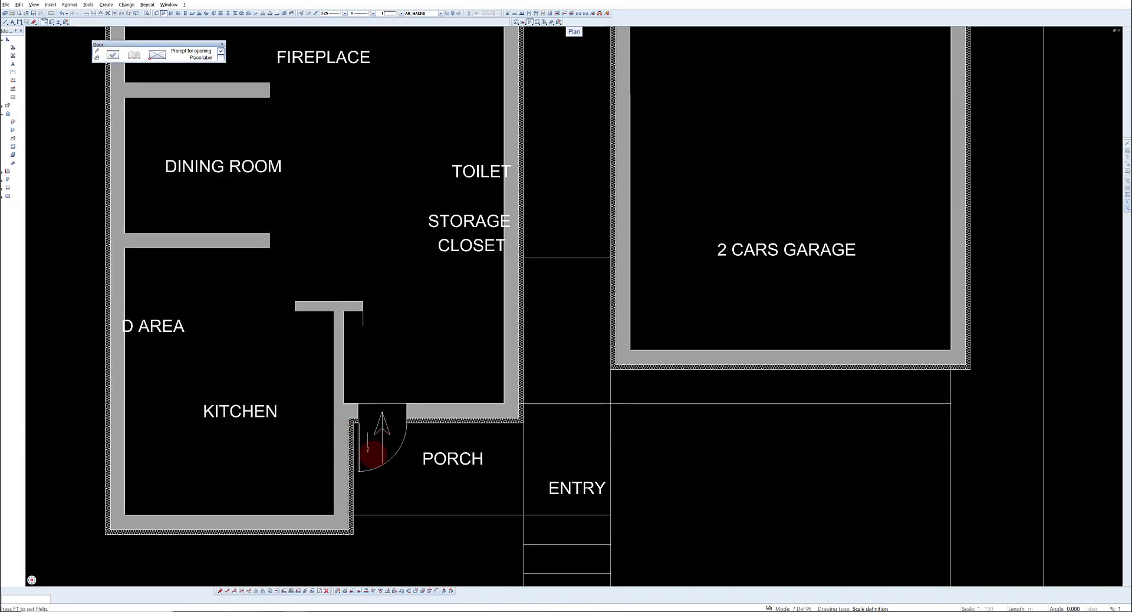
Step: Measure the inside width of the entrance space behind the porch door and the length of its kitchen-side wall
middle_drag(324, 412, 318, 390)
click(101, 14)
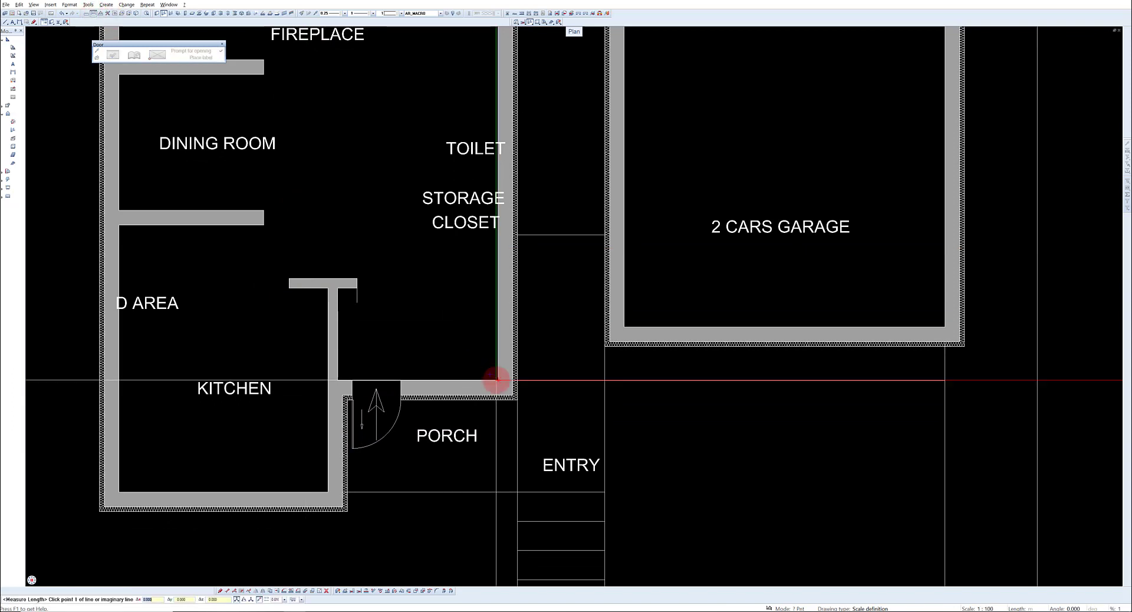
click(338, 380)
click(157, 168)
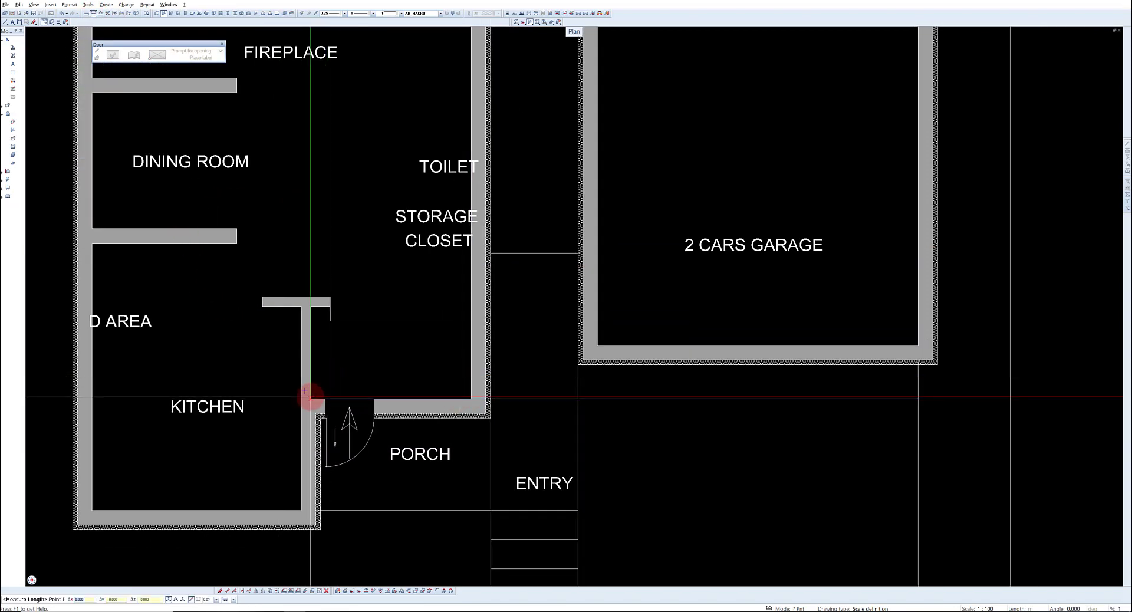
click(311, 399)
click(305, 303)
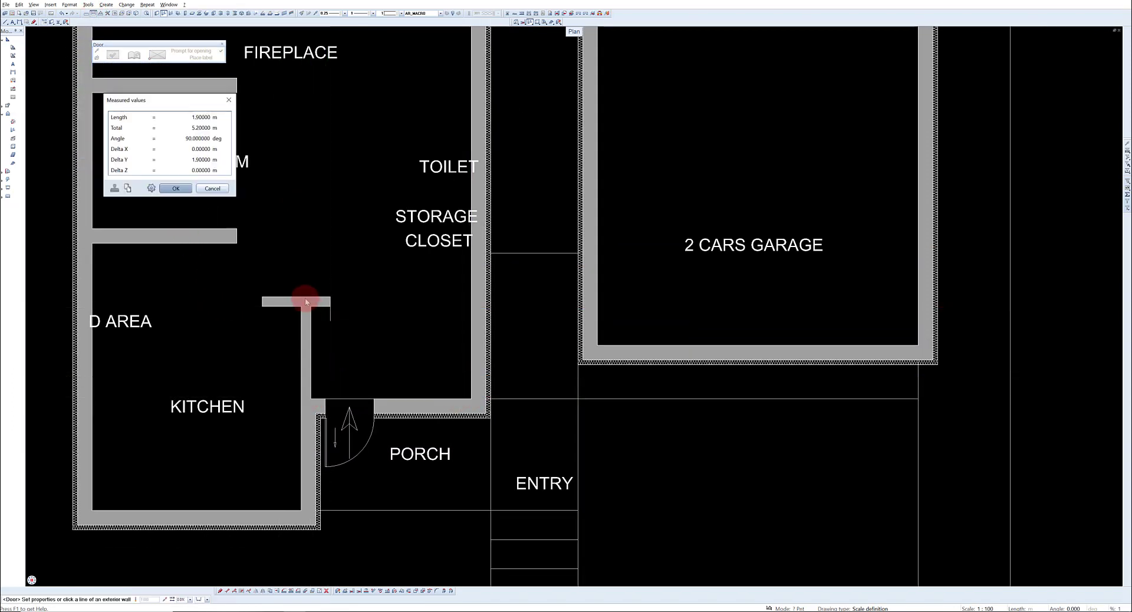
click(181, 190)
Step: Measure the porch's depth along the outer face of the kitchen wall
middle_drag(341, 399, 344, 322)
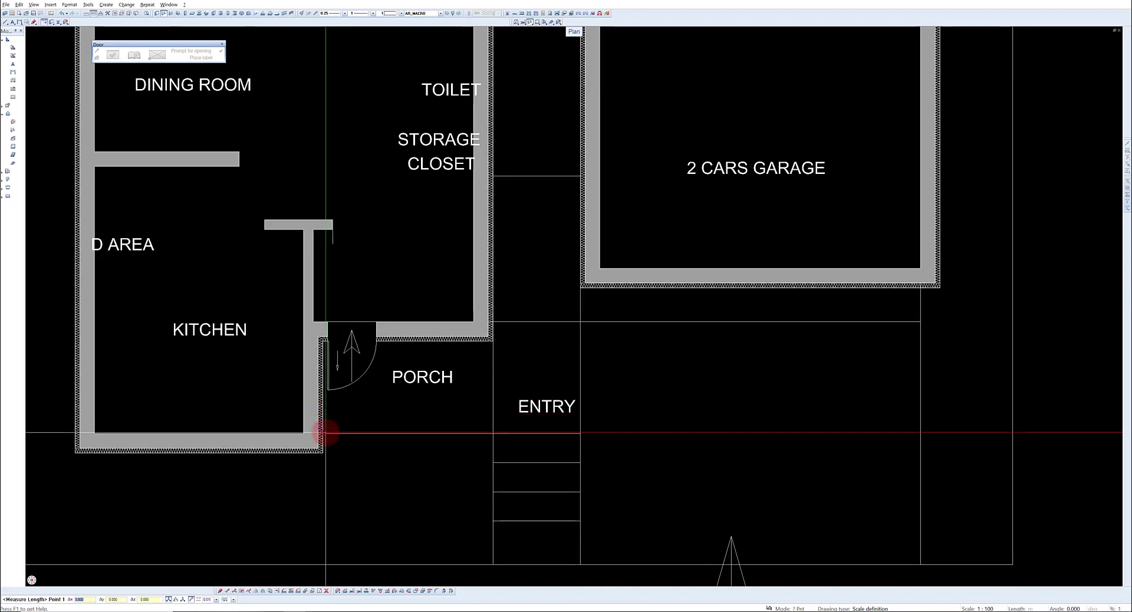
click(324, 433)
click(324, 336)
click(199, 211)
Step: Move the entrance wall with its door straight up, away from the porch
scroll(343, 272, up, 2)
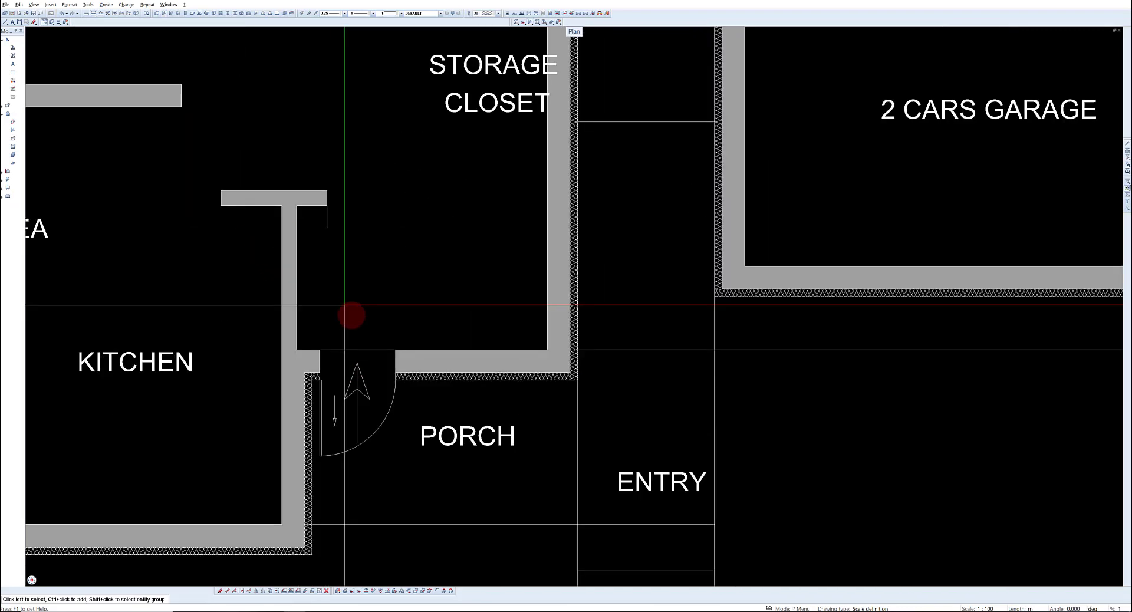
click(276, 591)
click(385, 366)
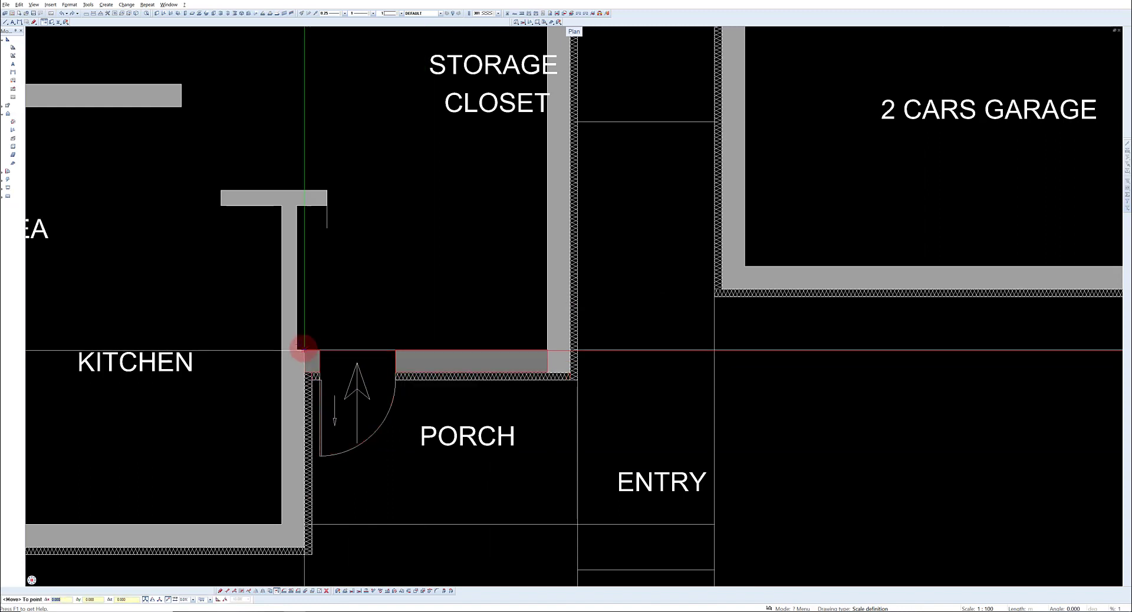
click(306, 350)
click(304, 319)
Step: Join the kitchen partition to the moved entrance wall, and extend the lower dining-room stub wall to the short vertical guide line
click(515, 22)
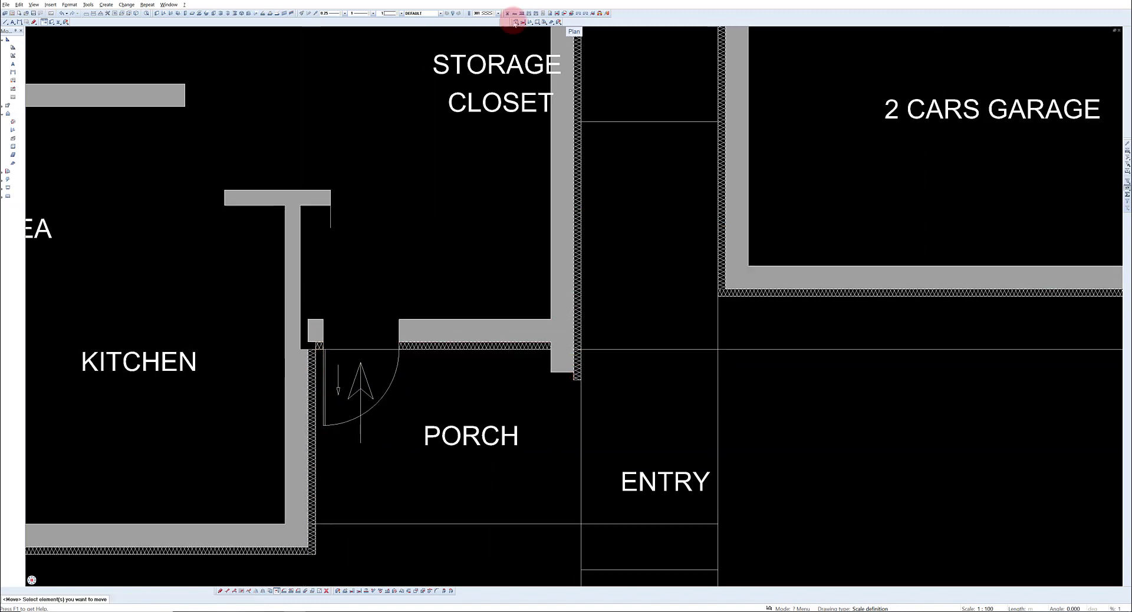
click(605, 32)
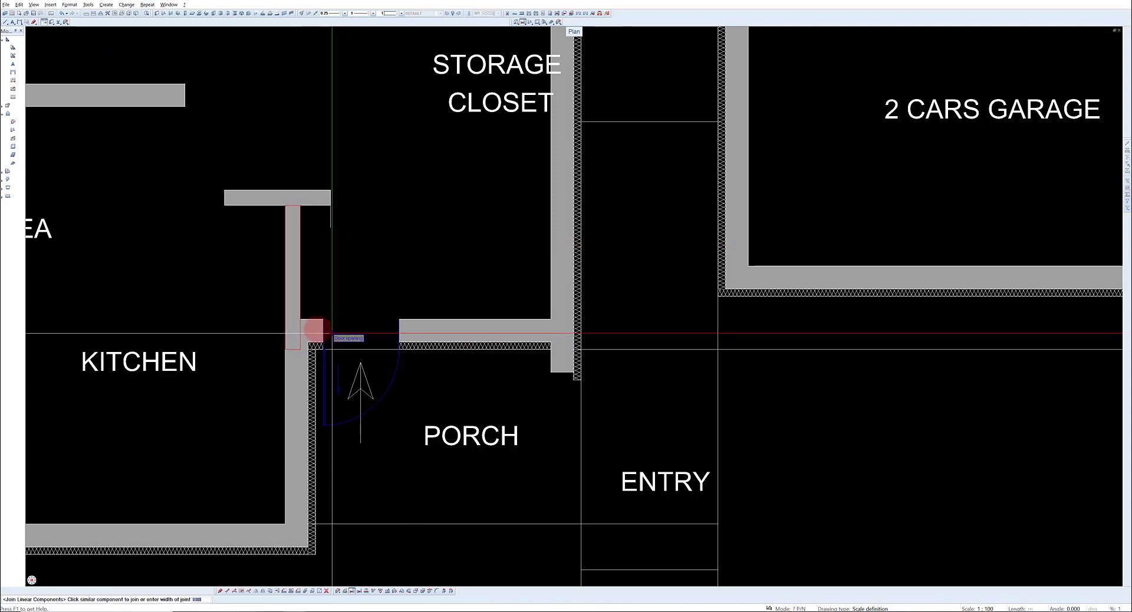
scroll(311, 328, up, 2)
click(521, 23)
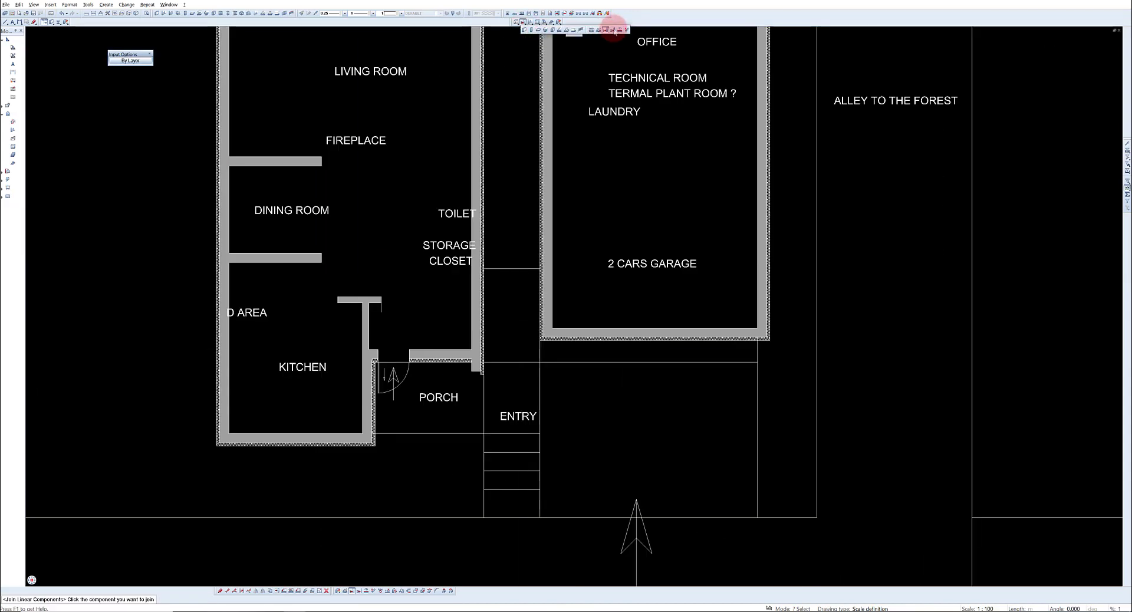
scroll(402, 324, up, 2)
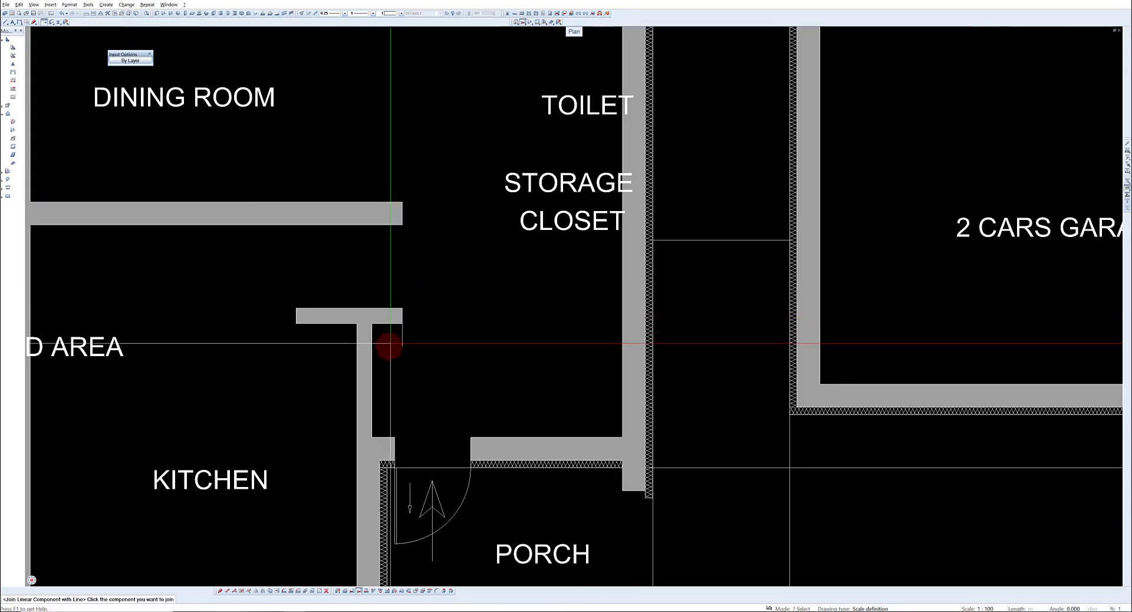
Step: Configure a double sliding door with a 1.8 m wide and 2.1 m high opening
click(556, 24)
click(531, 23)
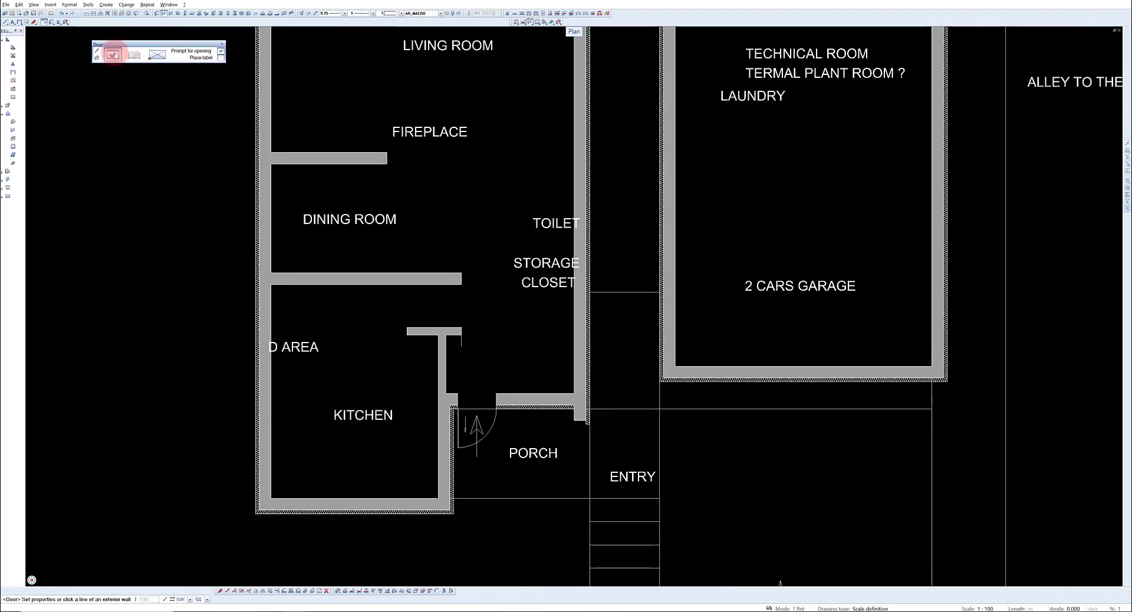
click(113, 54)
click(140, 115)
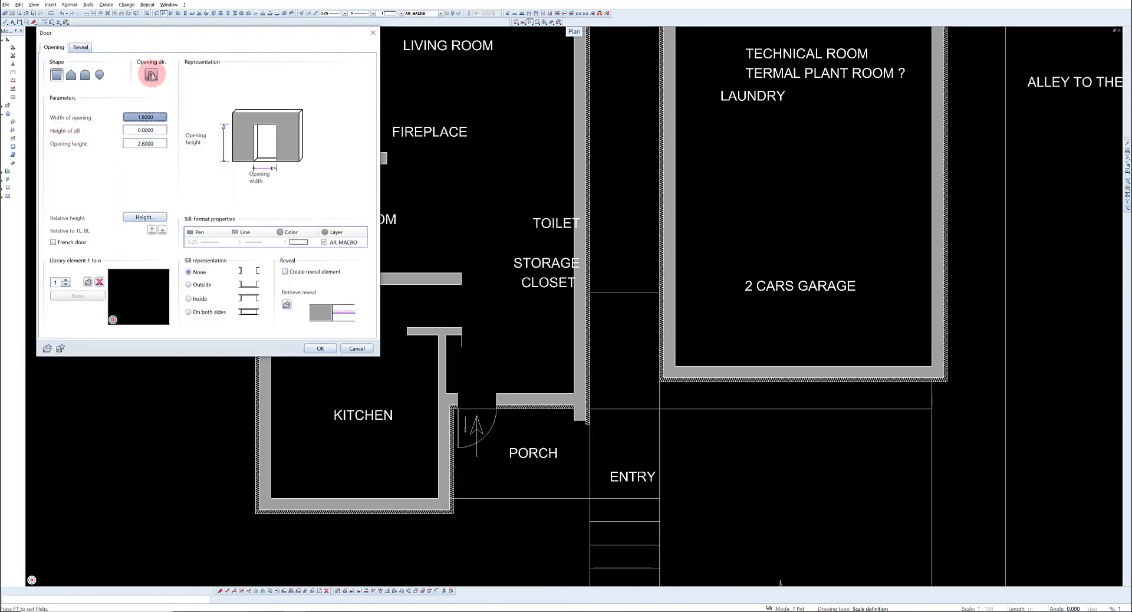
click(151, 74)
click(105, 190)
click(111, 189)
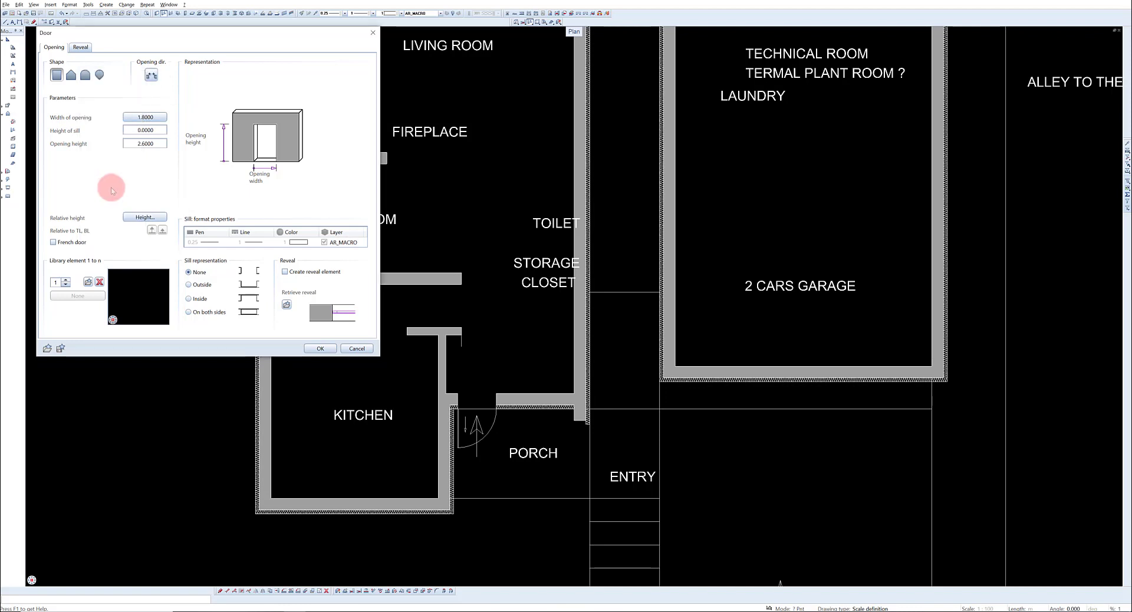
click(312, 345)
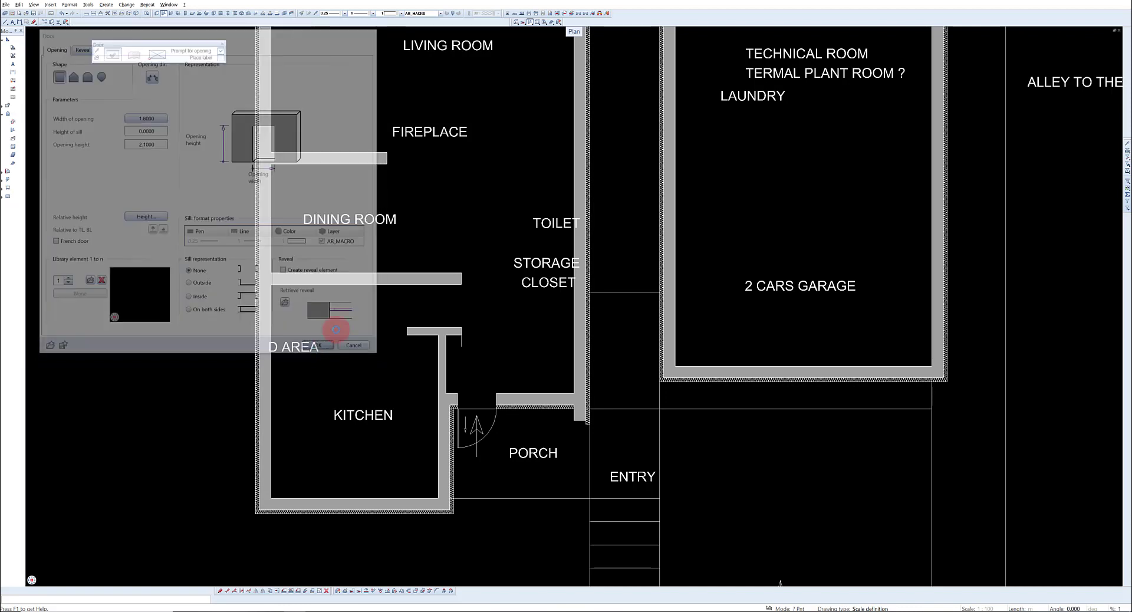
Step: Place the sliding door in the wall between the dining room and the kitchen, with its leaves on the kitchen side
click(155, 58)
click(273, 281)
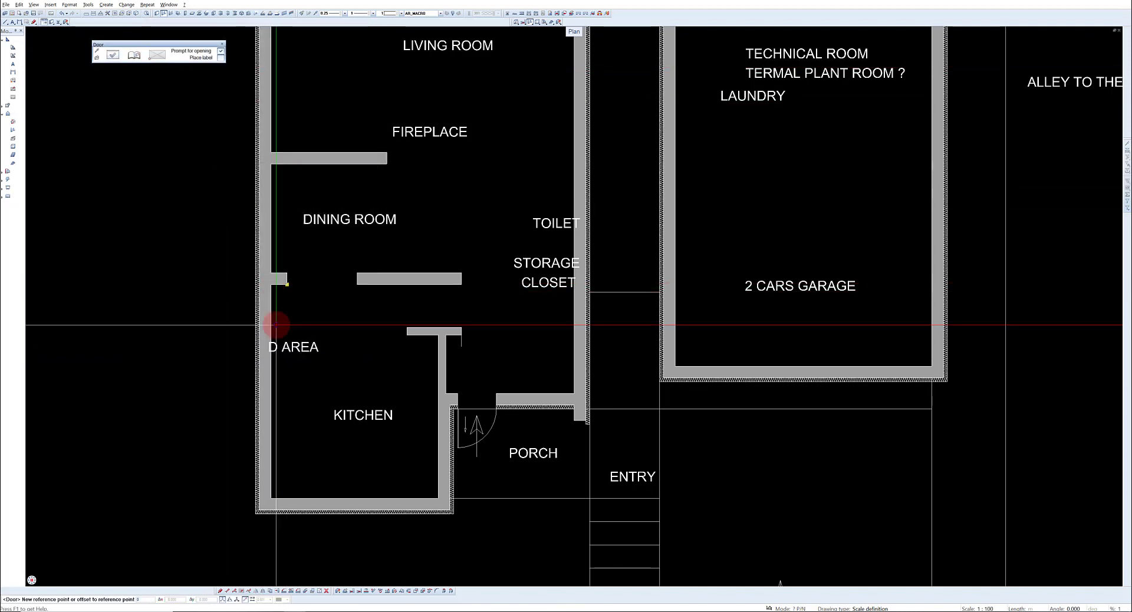
key(Return)
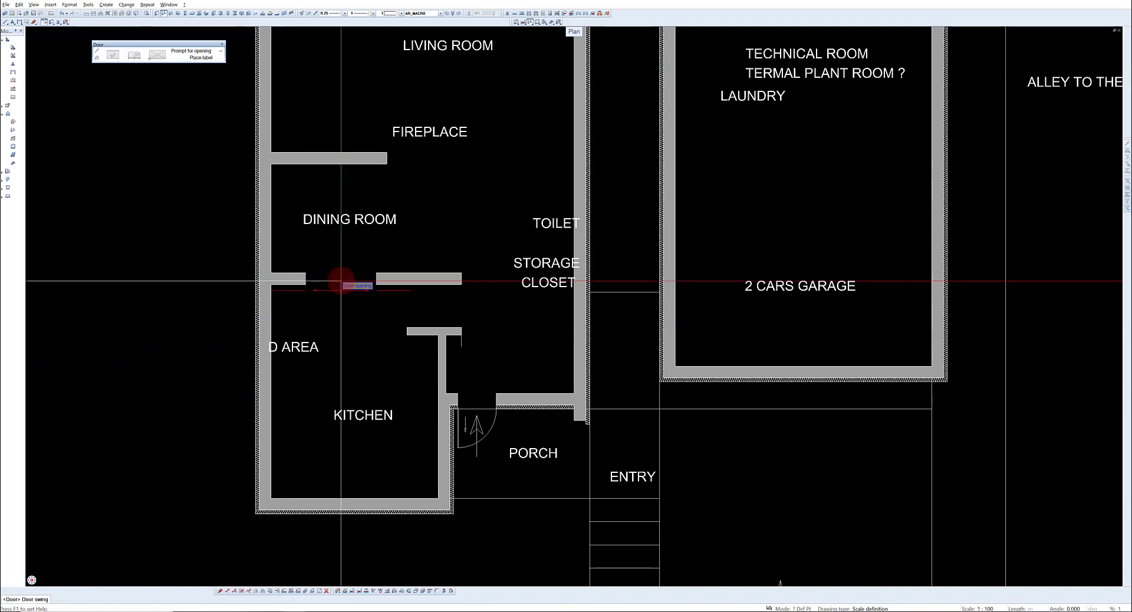
click(342, 282)
Step: Move the sliding door a little closer to the left outer wall
click(276, 591)
click(303, 278)
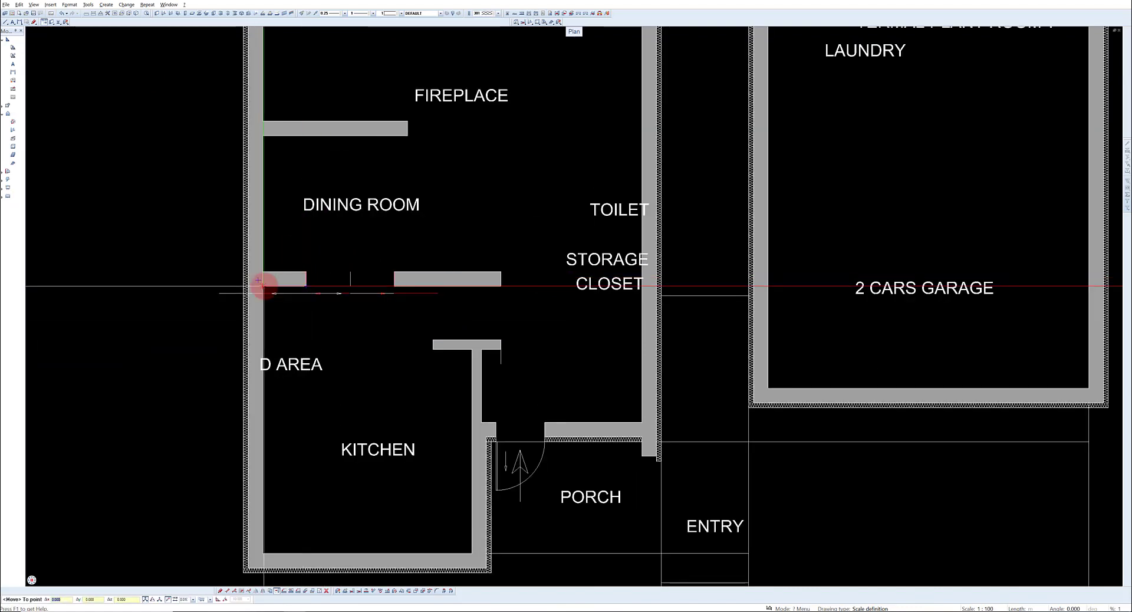
key(Return)
Step: Stretch the free left end of the short horizontal wall above the kitchen slightly to the right to shorten it
middle_drag(463, 301, 417, 218)
click(227, 591)
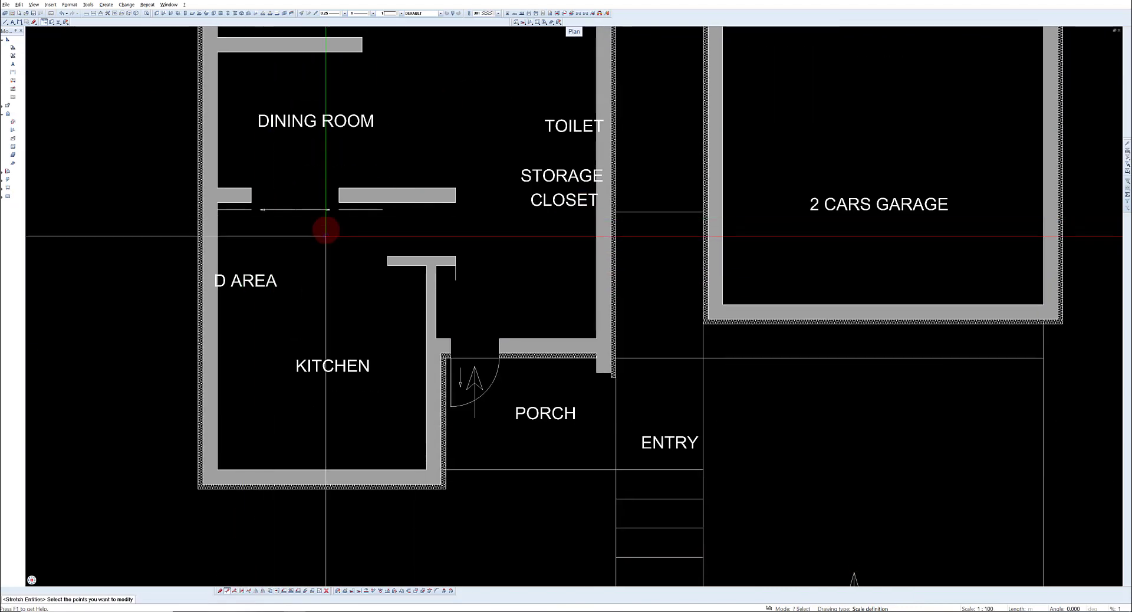
drag(361, 237, 395, 277)
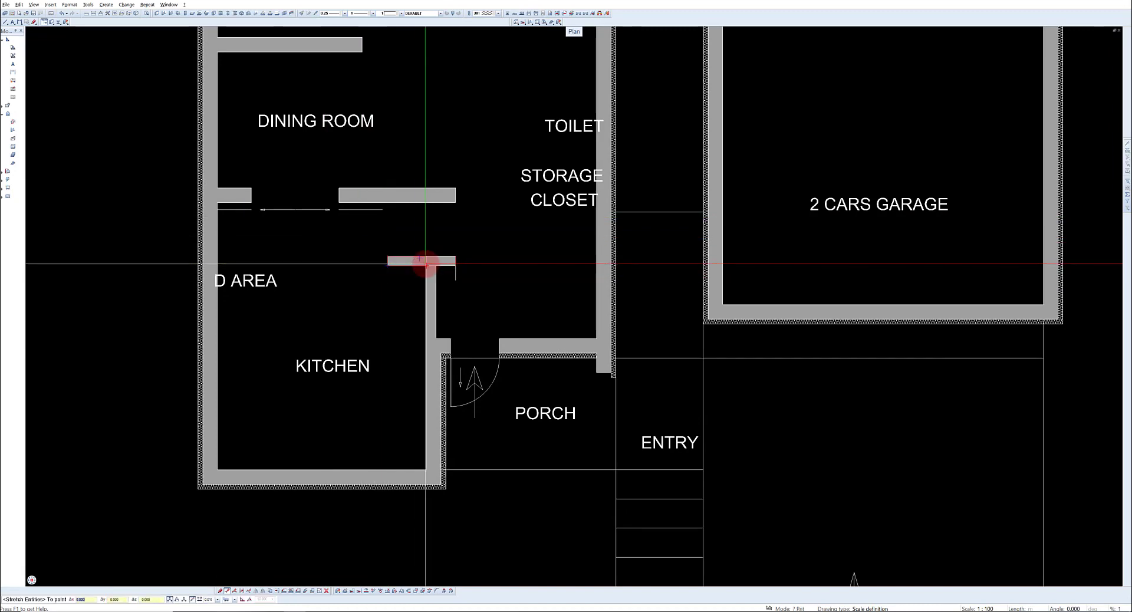
scroll(352, 317, down, 2)
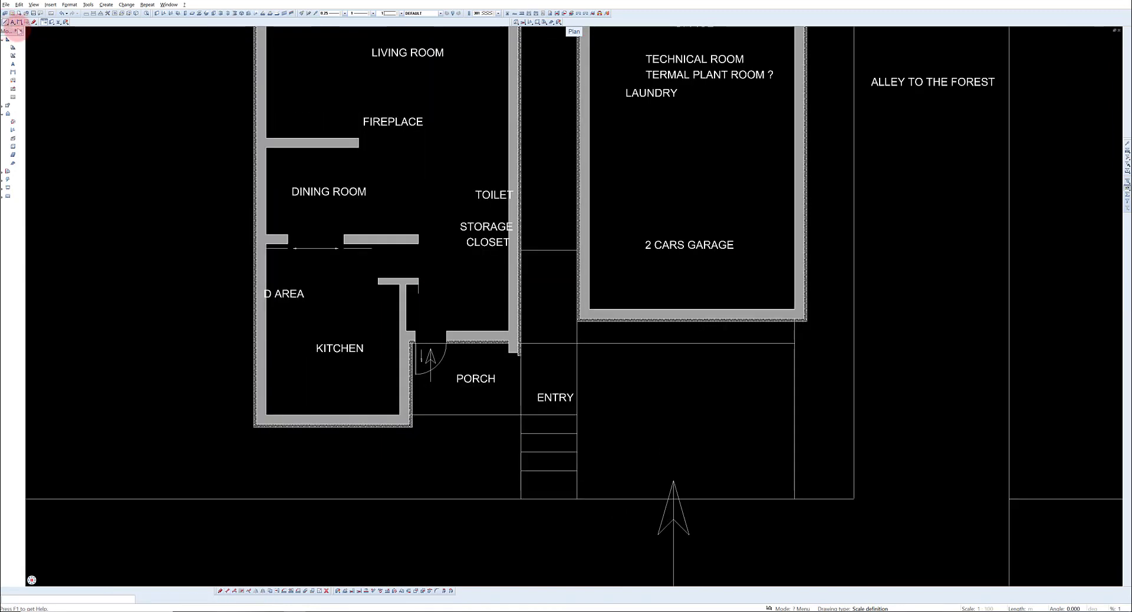
Step: Draw a U-shaped counter outline inside the kitchen, parallel to its left, lower and right walls
click(17, 24)
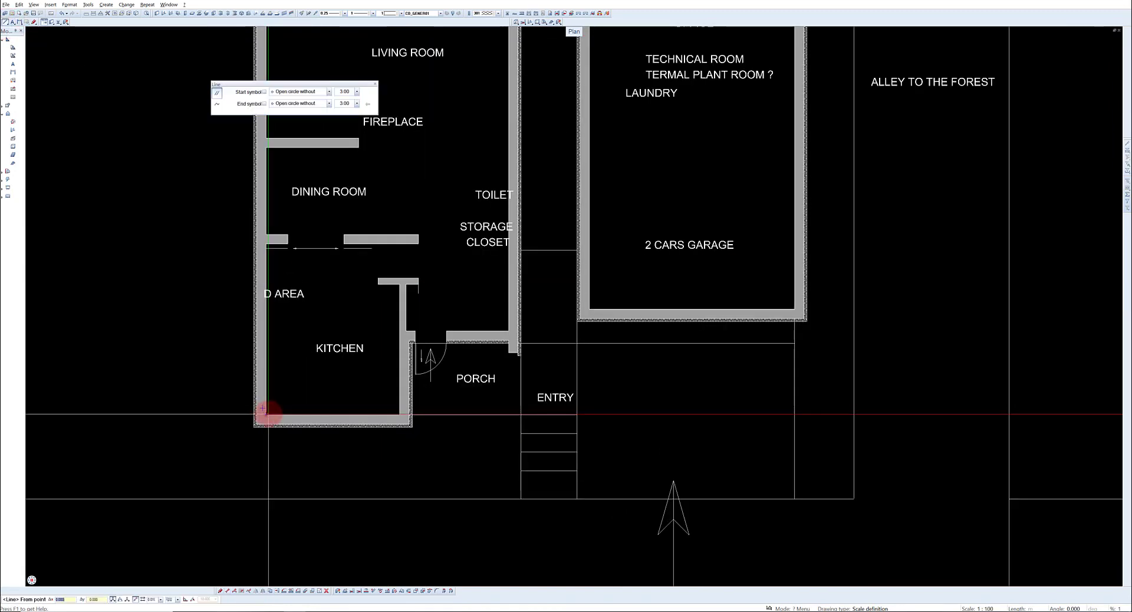
key(Return)
click(381, 397)
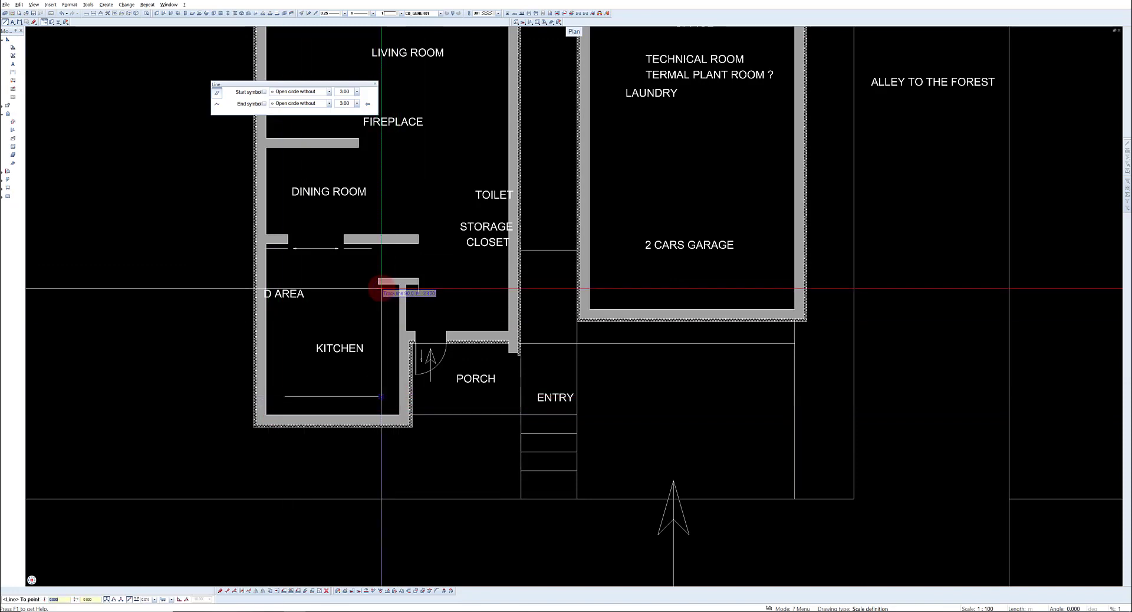
click(381, 285)
click(284, 396)
click(284, 244)
Step: Measure the kitchen's length along the left outer wall, from the lower corner to the dining-room wall
middle_drag(338, 359, 366, 389)
click(93, 13)
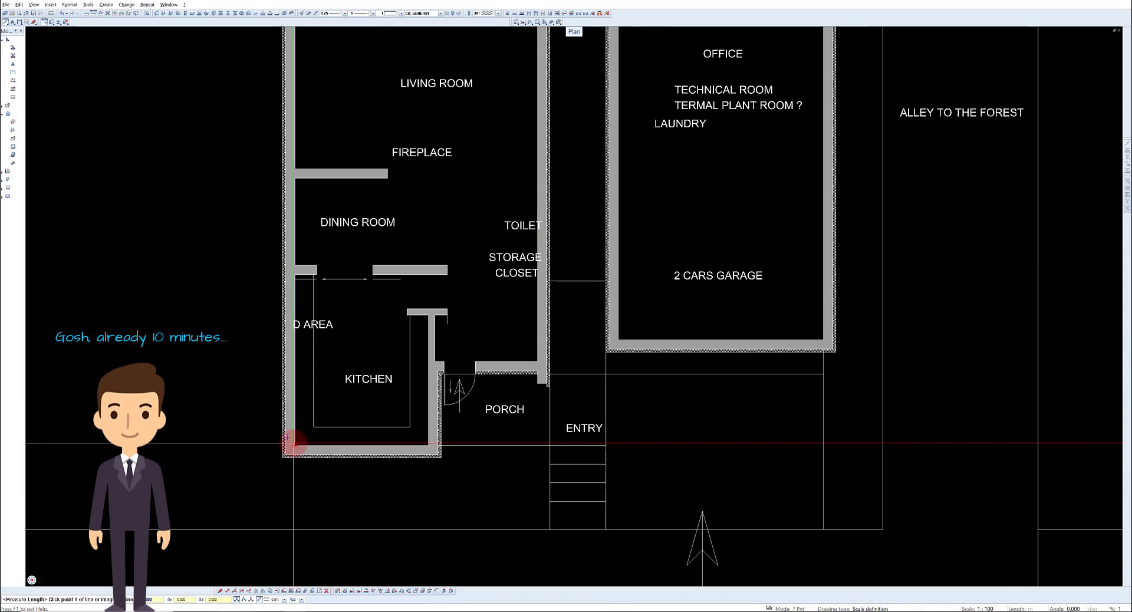
click(295, 275)
click(189, 199)
middle_drag(367, 350, 271, 408)
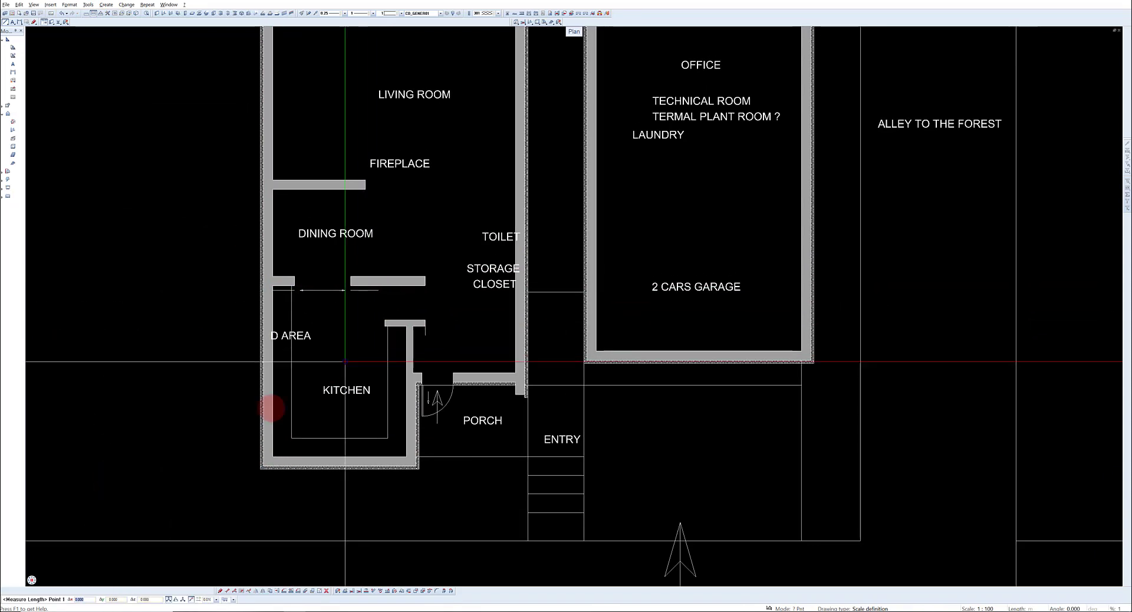
Step: Stretch the dining-room wall with its sliding door and the adjoining counter line slightly upward to lengthen the kitchen
click(227, 591)
drag(181, 263, 460, 296)
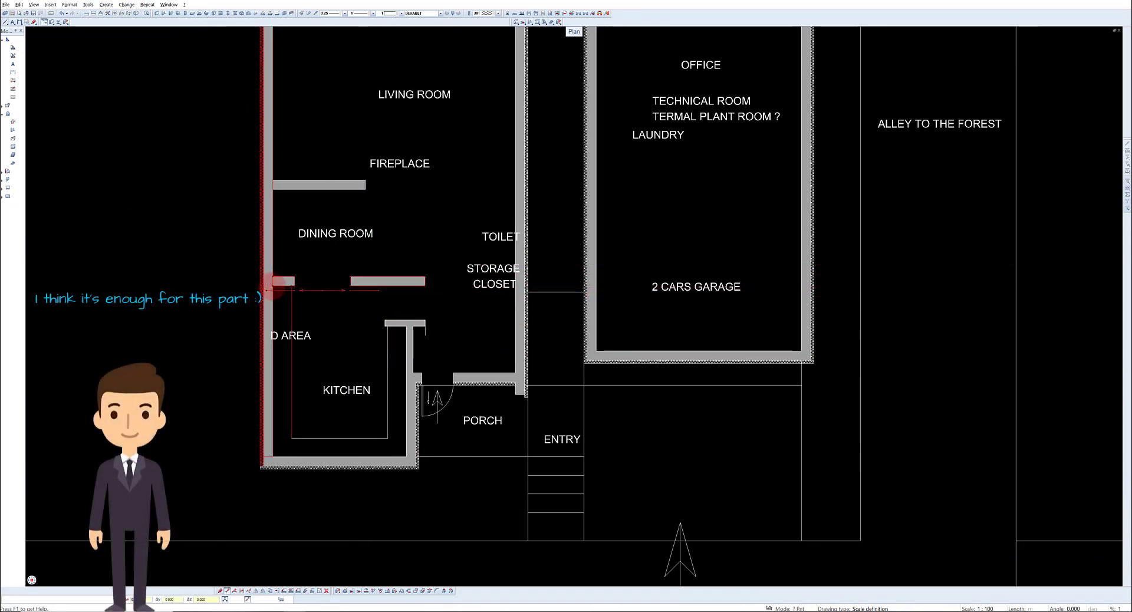
click(270, 282)
Step: Measure the gap between the short horizontal kitchen wall's left end and the dining-room wall above it
click(94, 13)
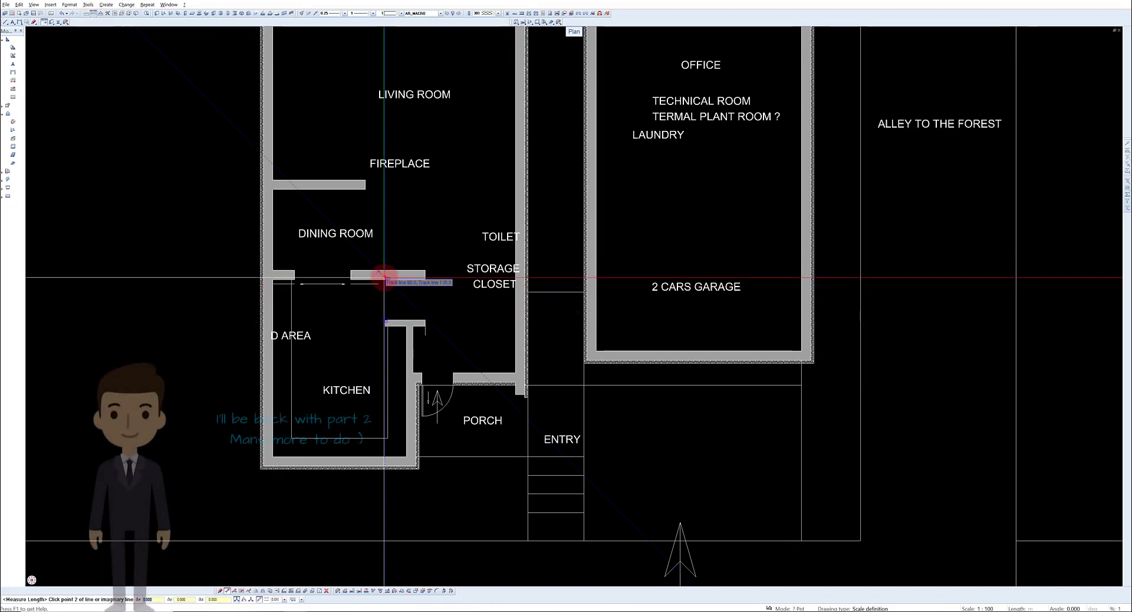
scroll(385, 279, up, 3)
click(385, 283)
click(207, 220)
key(Escape)
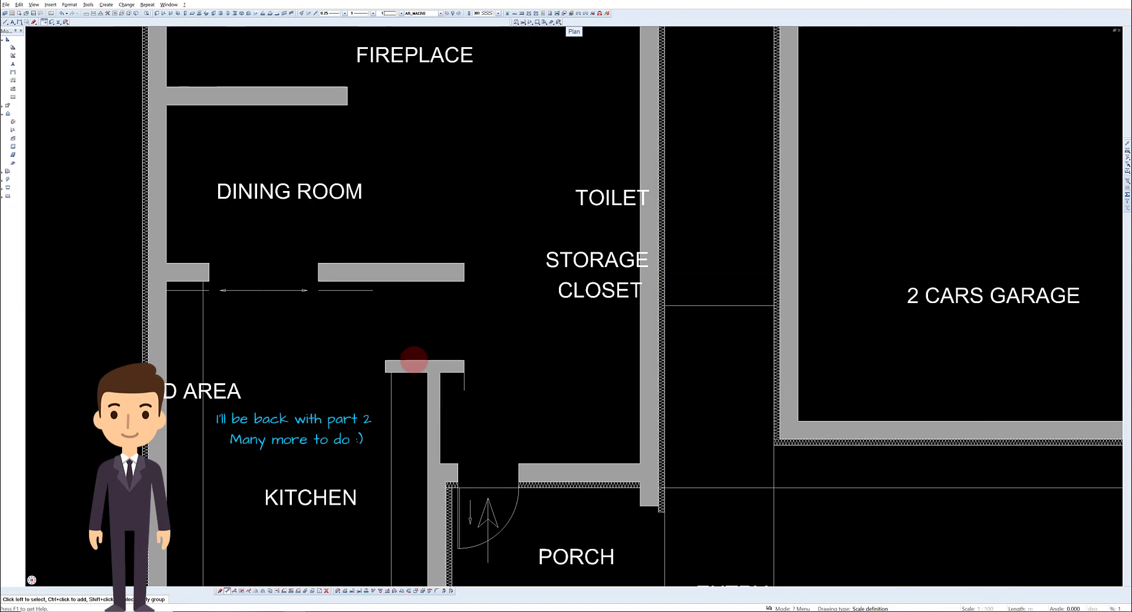
Step: Open the properties of the partition between the kitchen and the entrance and set its layer thickness to 0.05 m
double_click(417, 362)
click(582, 365)
click(584, 388)
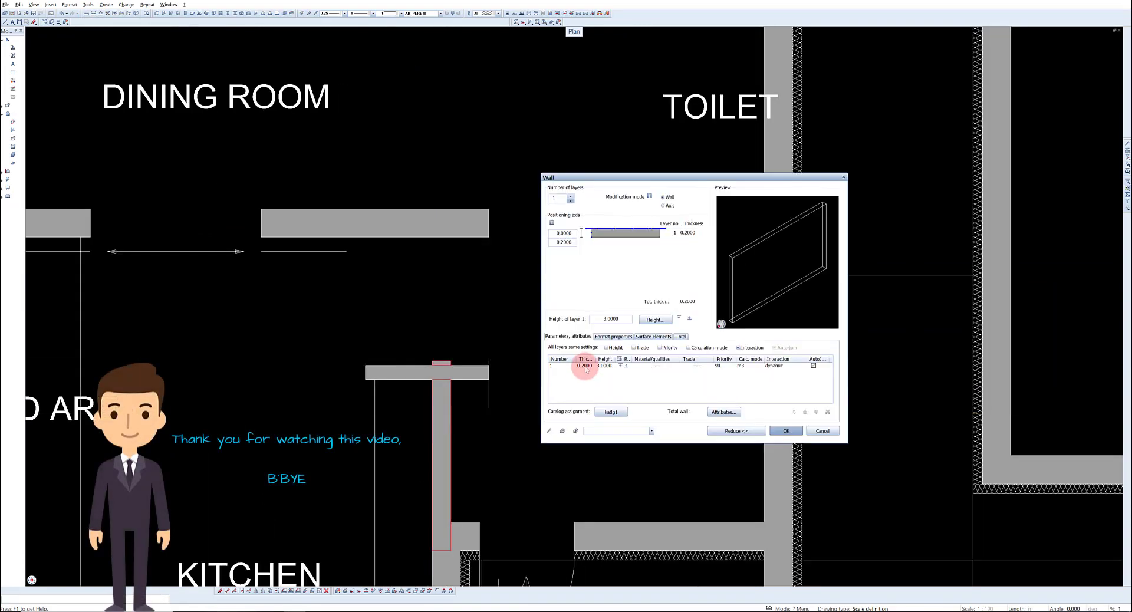
click(584, 367)
text(0.0500)
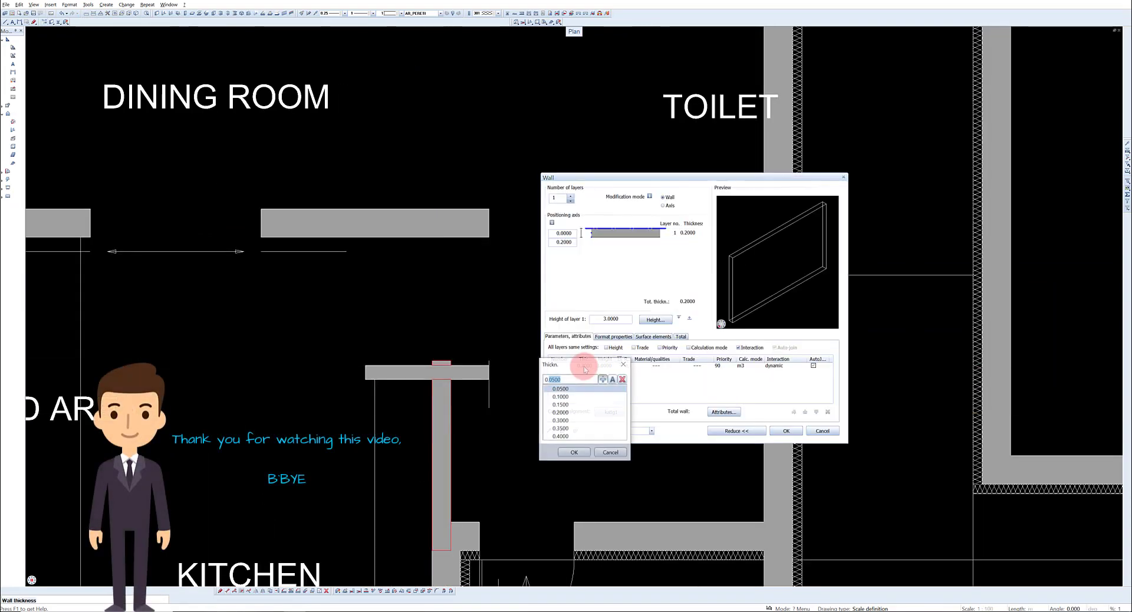